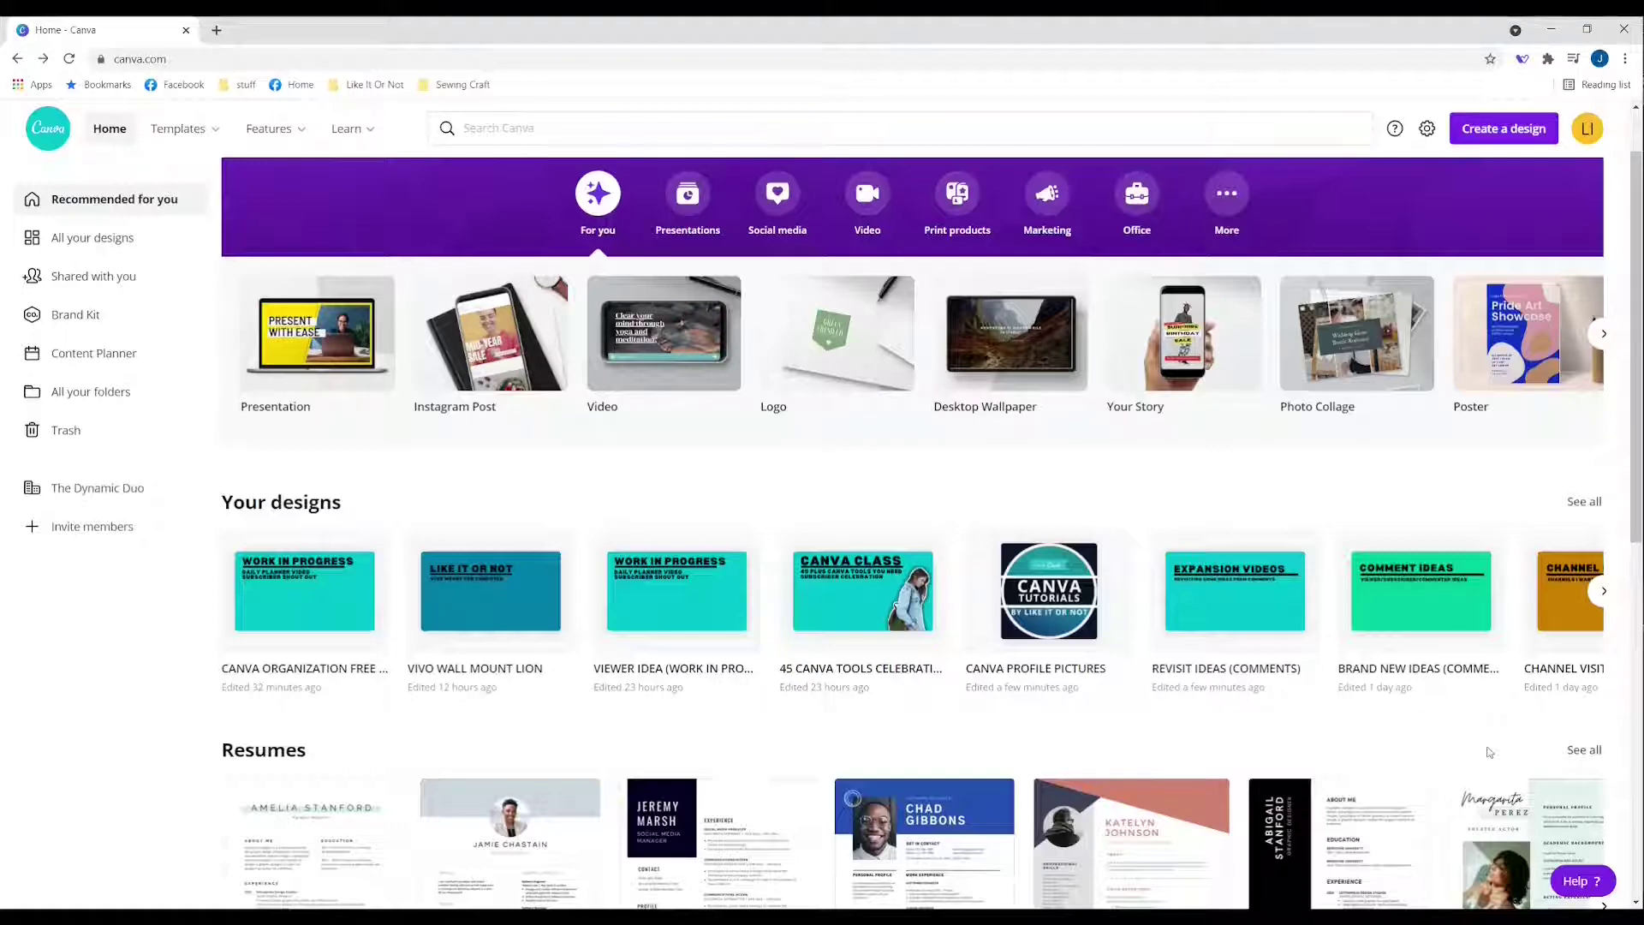
From all saved designs, open VIVO WALL MOUNT LION to its LIKE IT OR NOT teal cover.
left_click(1581, 503)
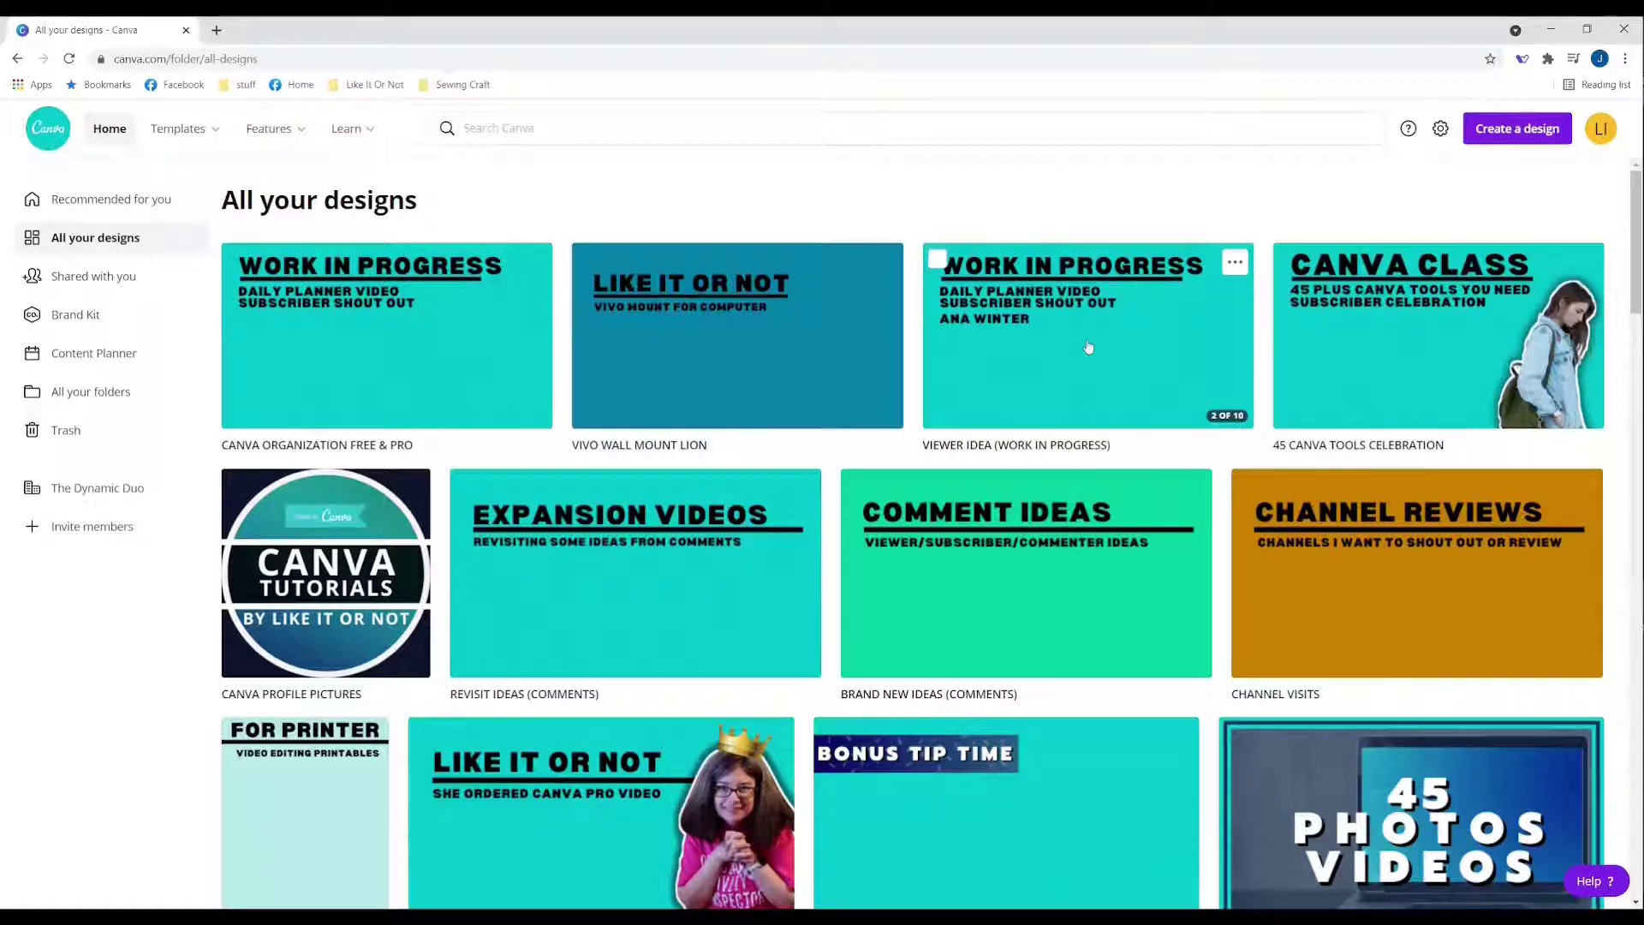
left_click(658, 344)
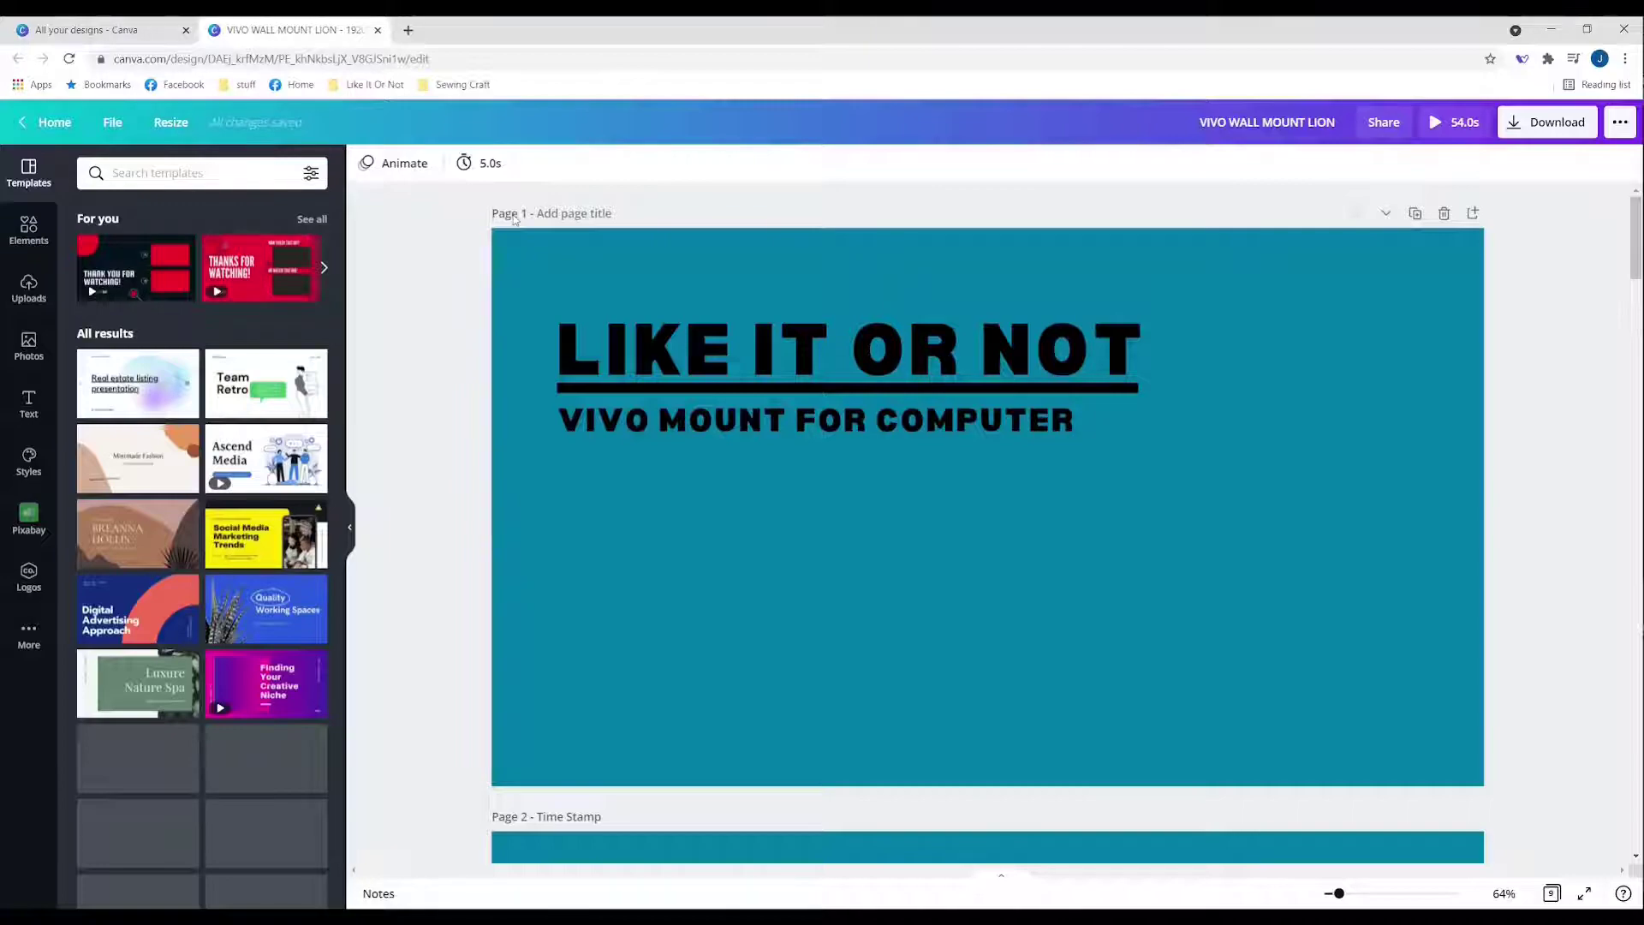
key("ctrl+w")
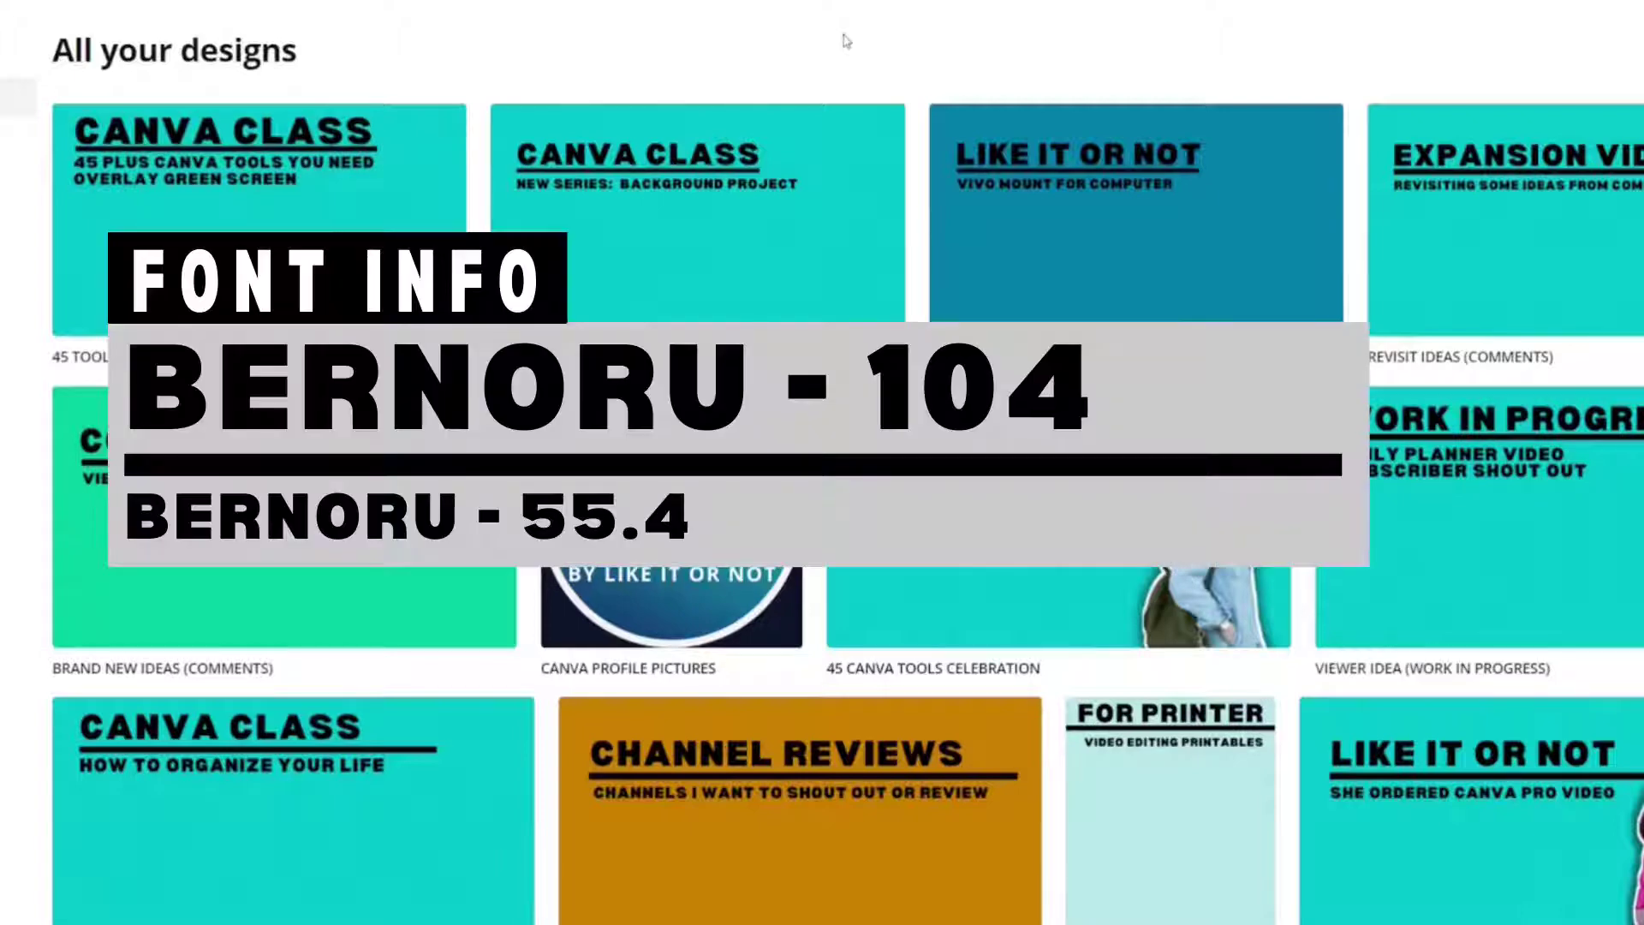
mouse_move(723, 158)
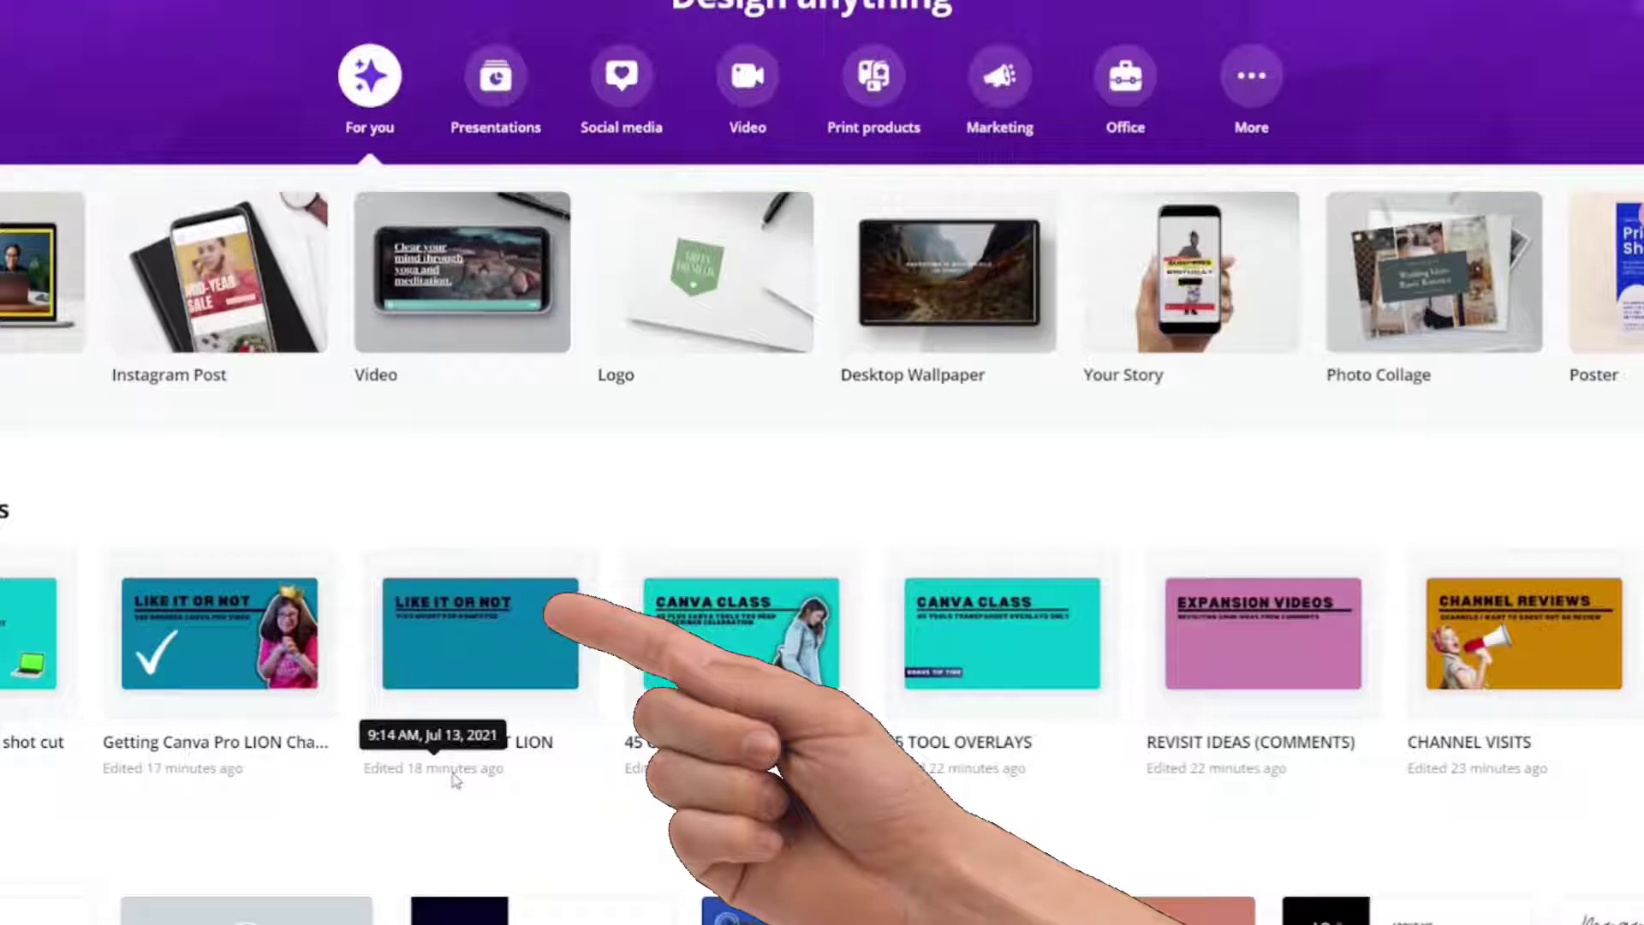
mouse_move(495, 673)
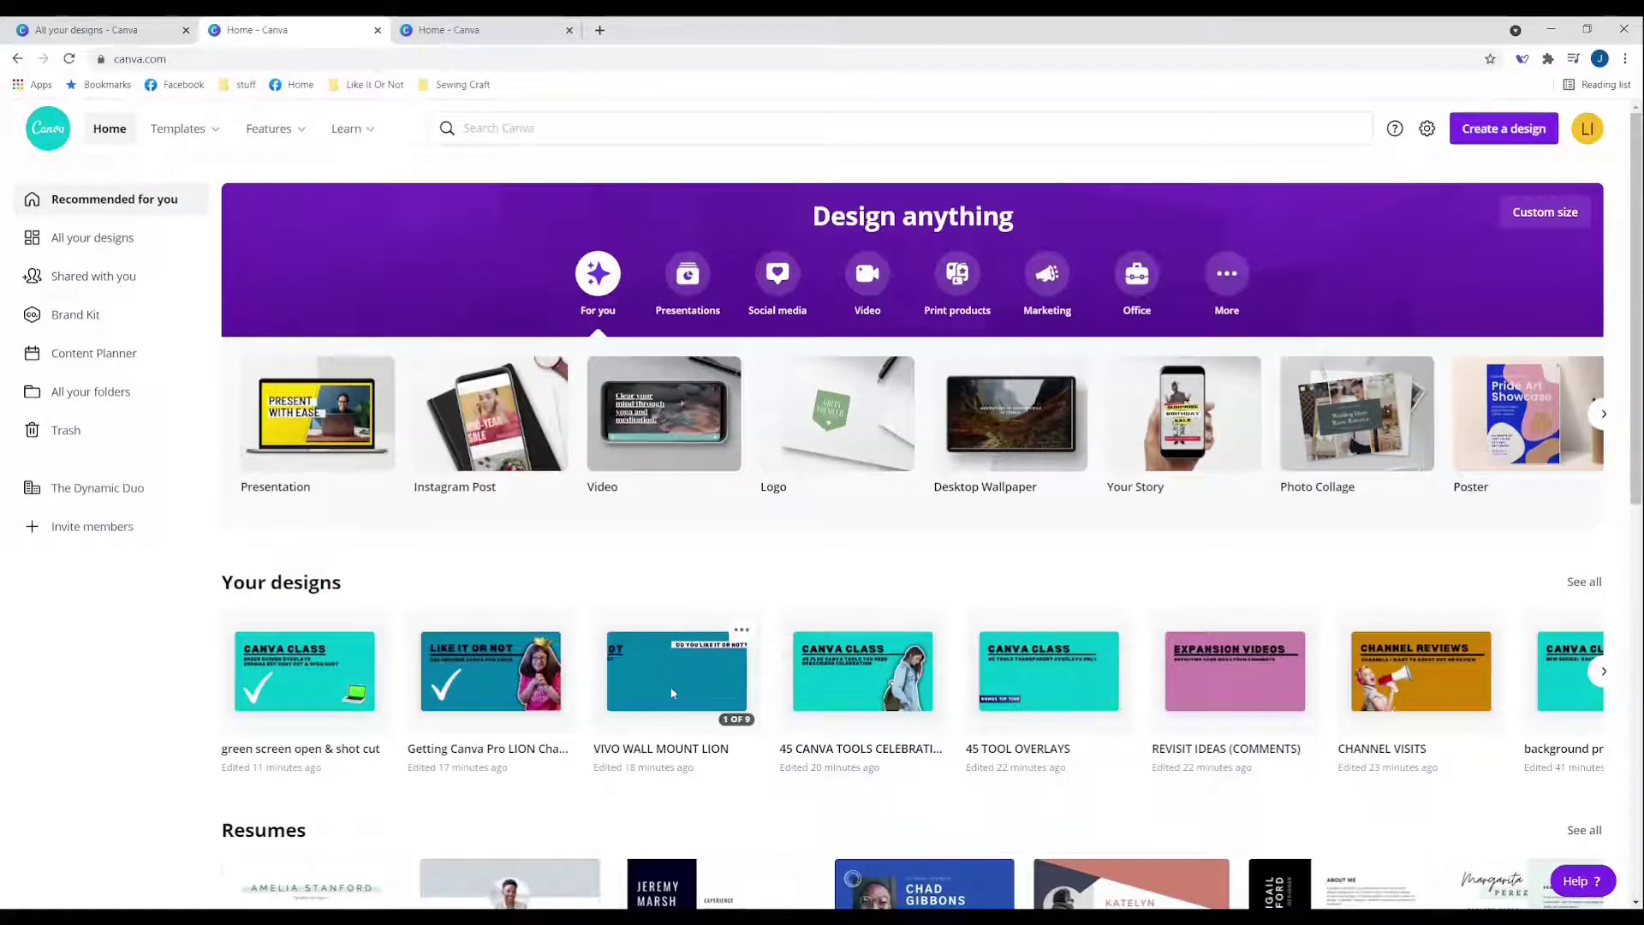
left_click(672, 693)
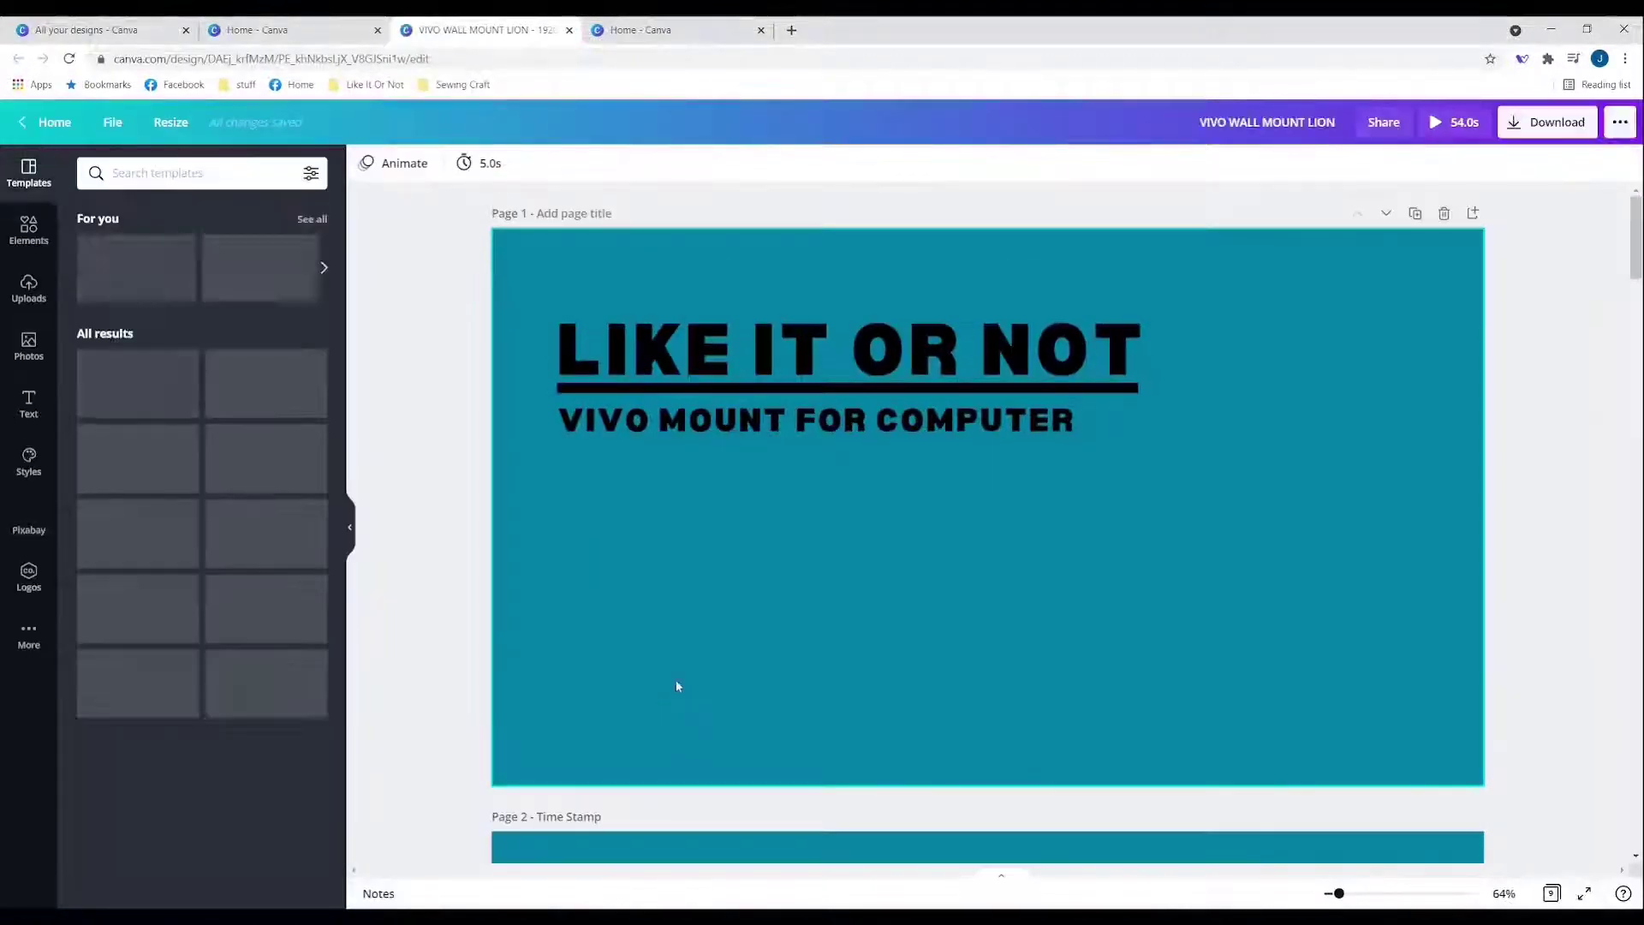
left_click(837, 342)
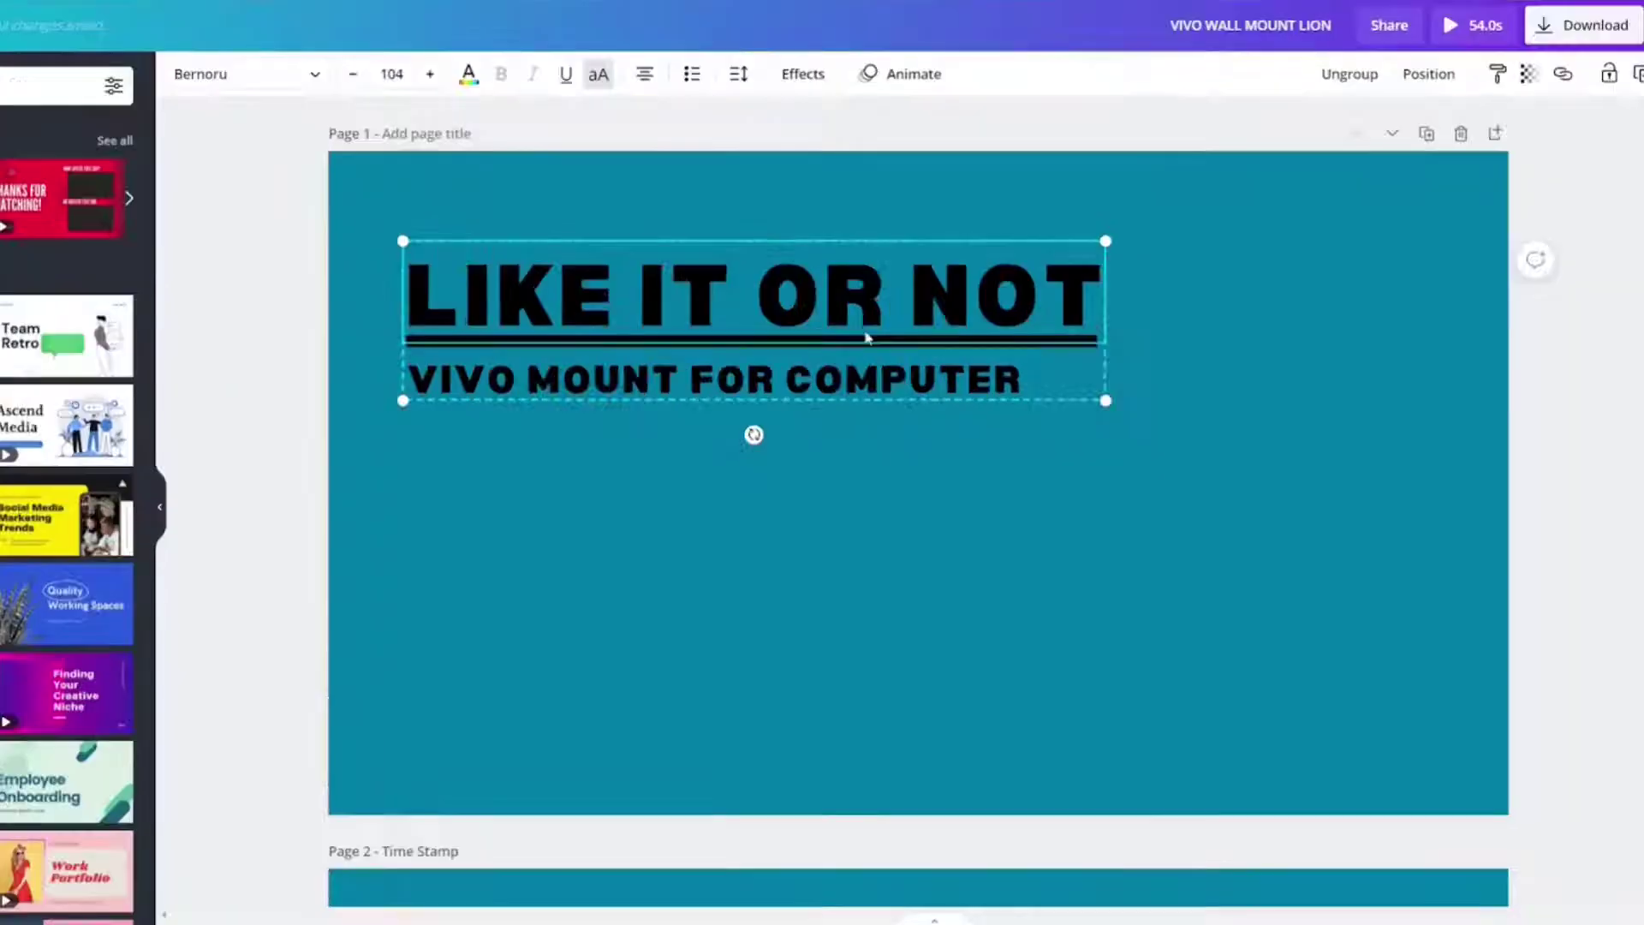
left_click(699, 567)
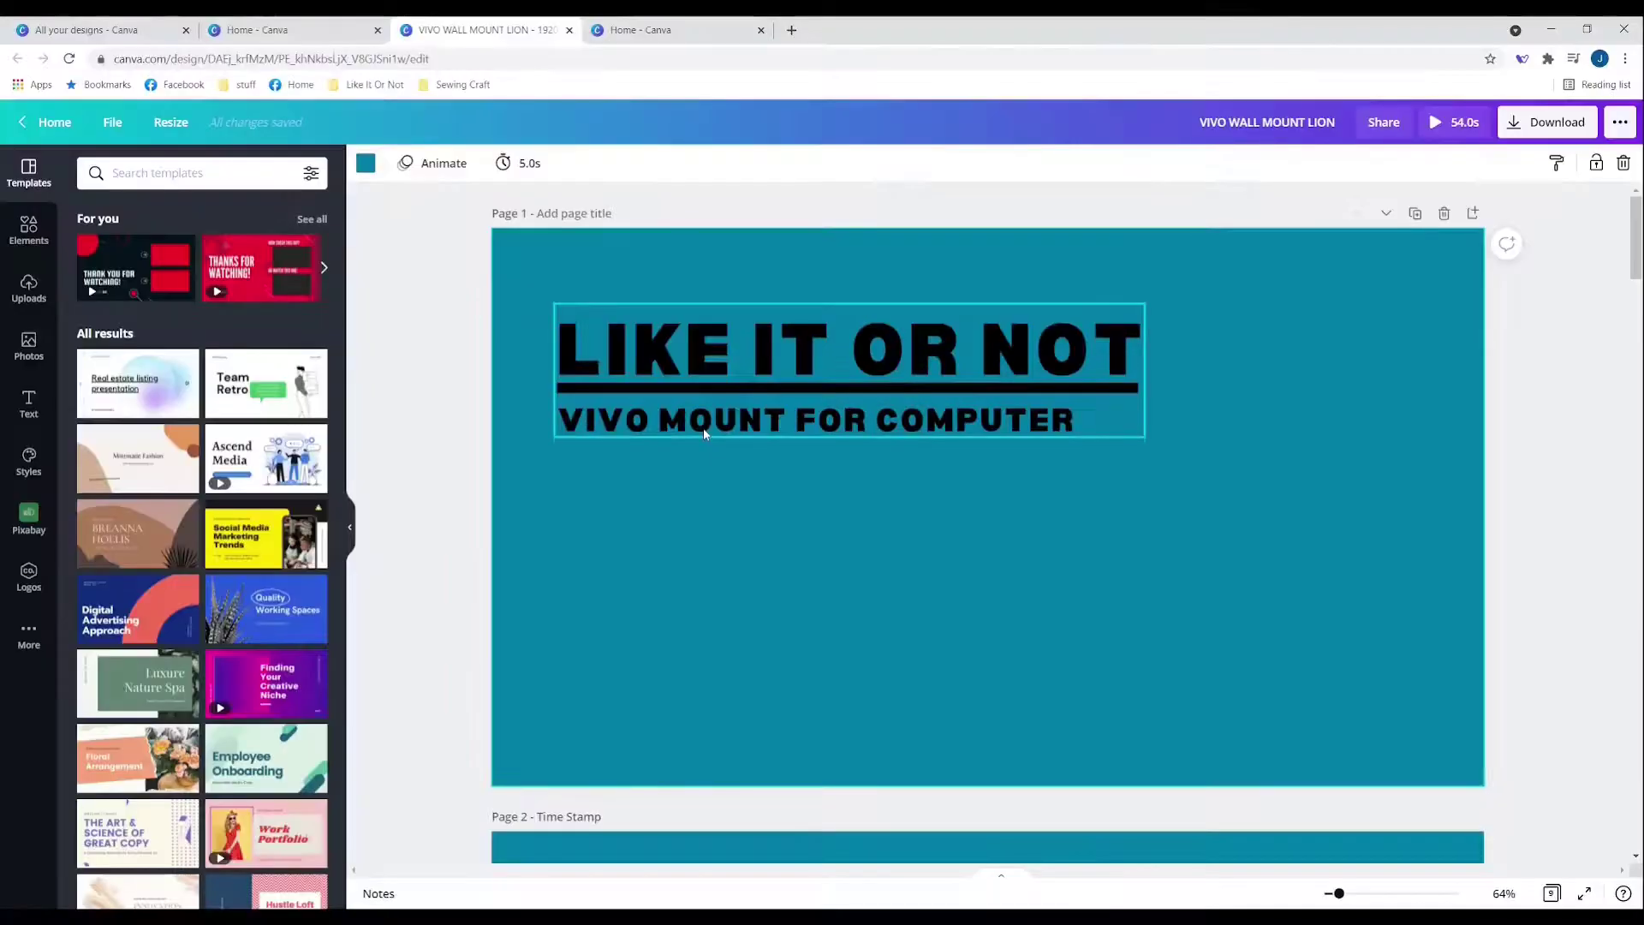
Copy page 6's video of the man holding the VIVO box onto page 1's bottom-right corner.
scroll(737, 642, "down", 20)
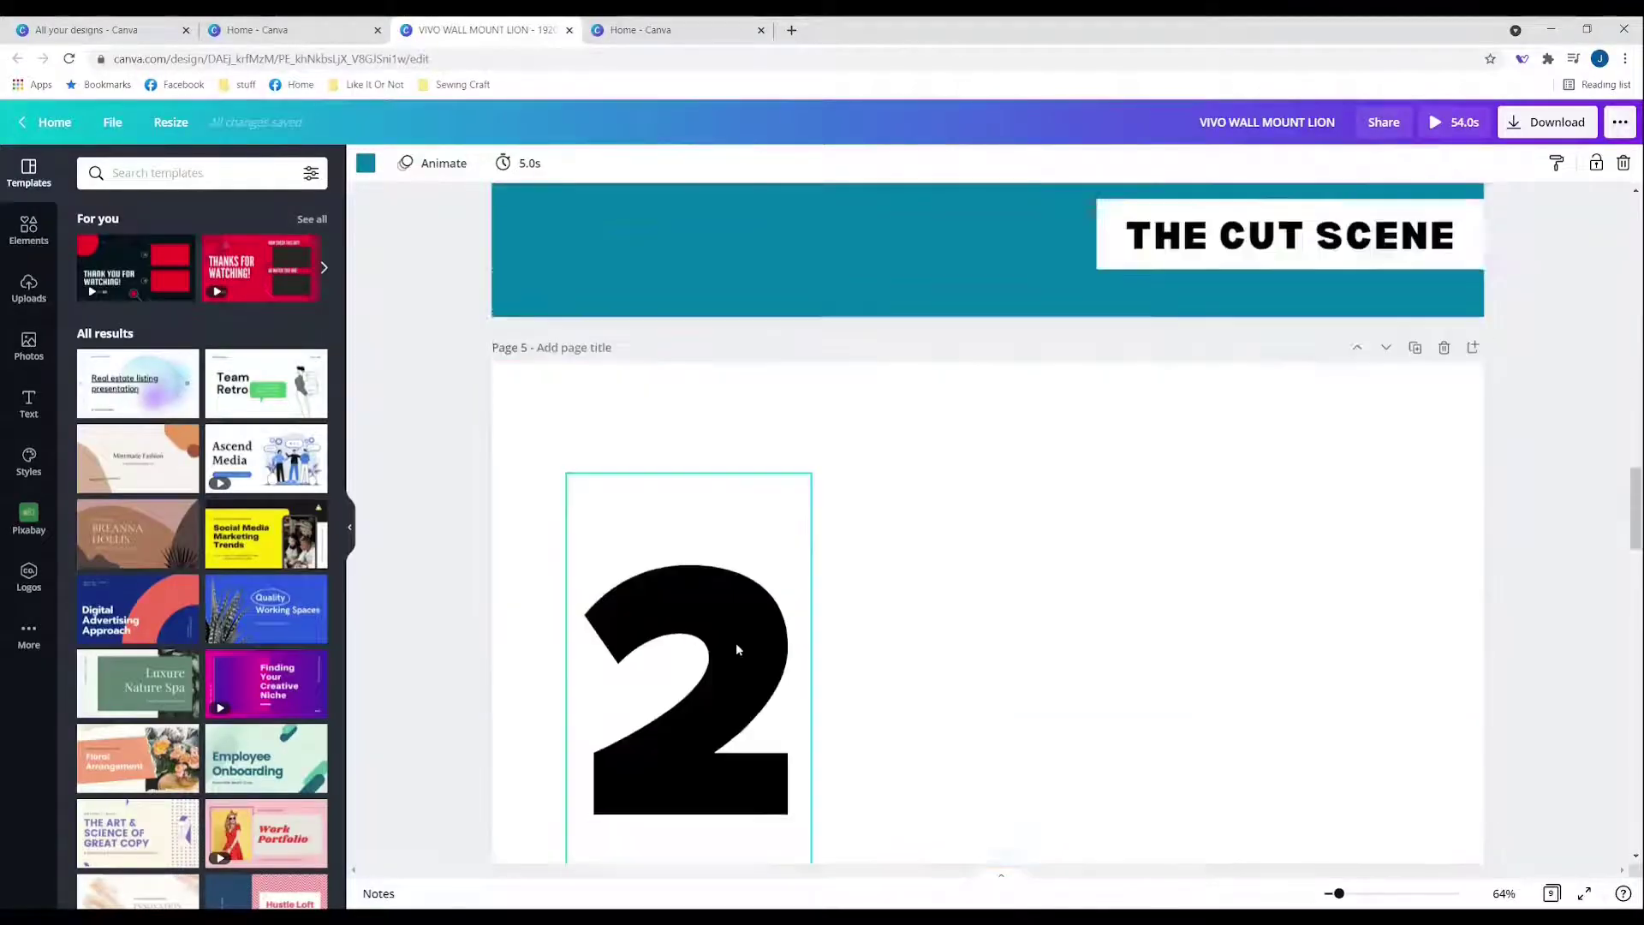
scroll(796, 638, "down", 1)
scroll(967, 591, "up", 4)
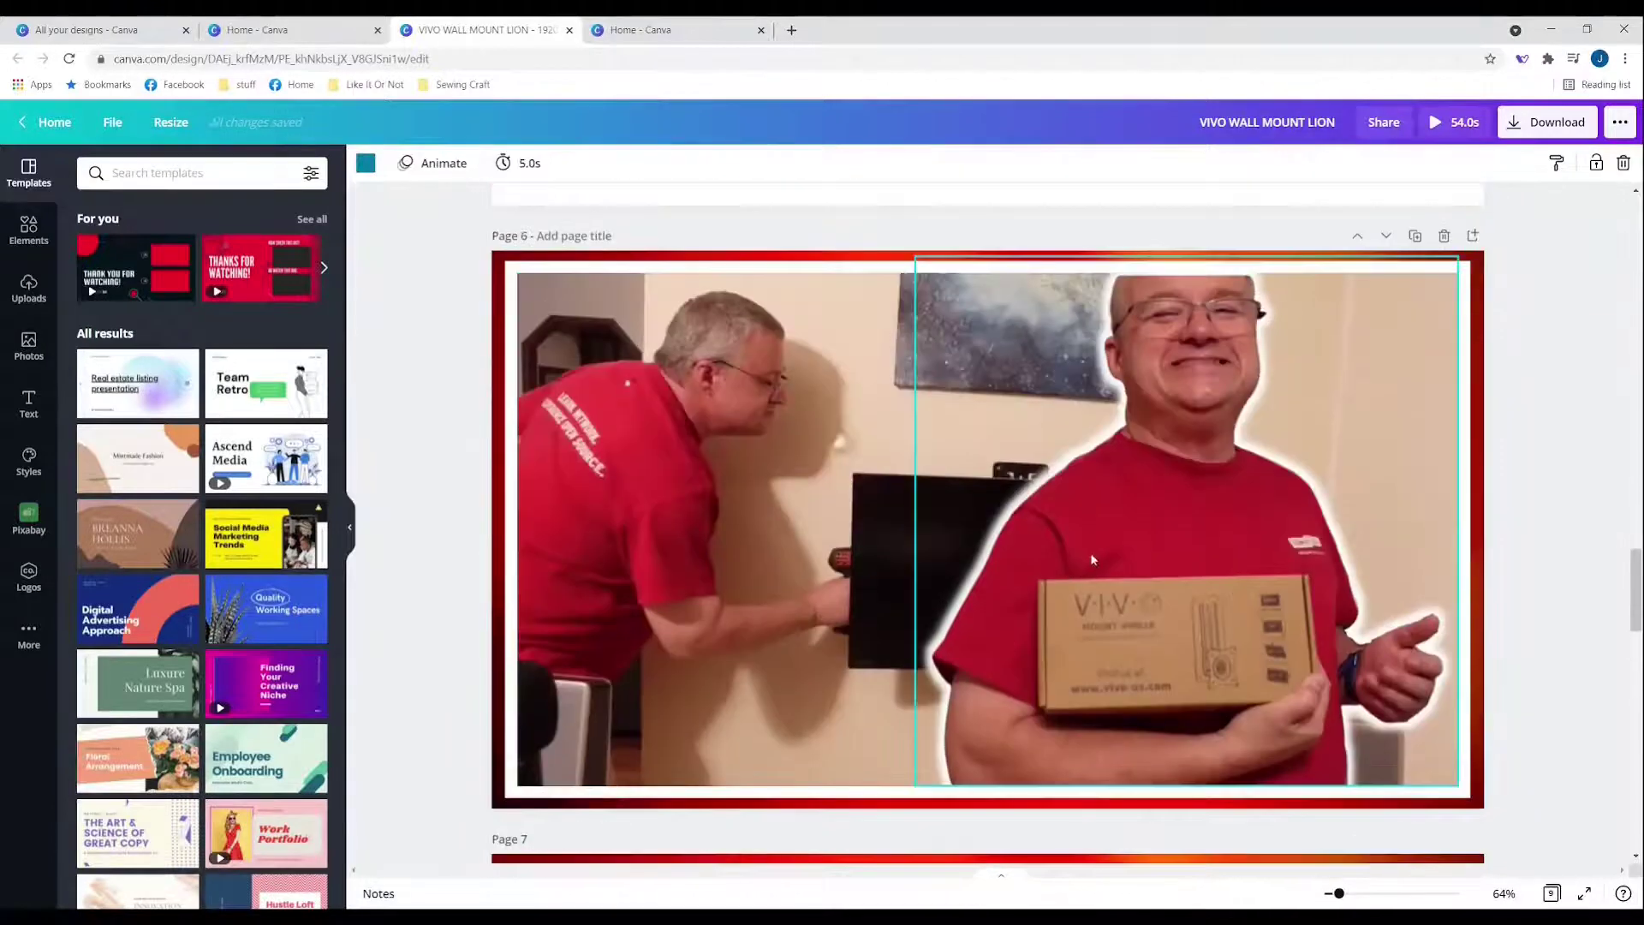
left_click(1125, 546)
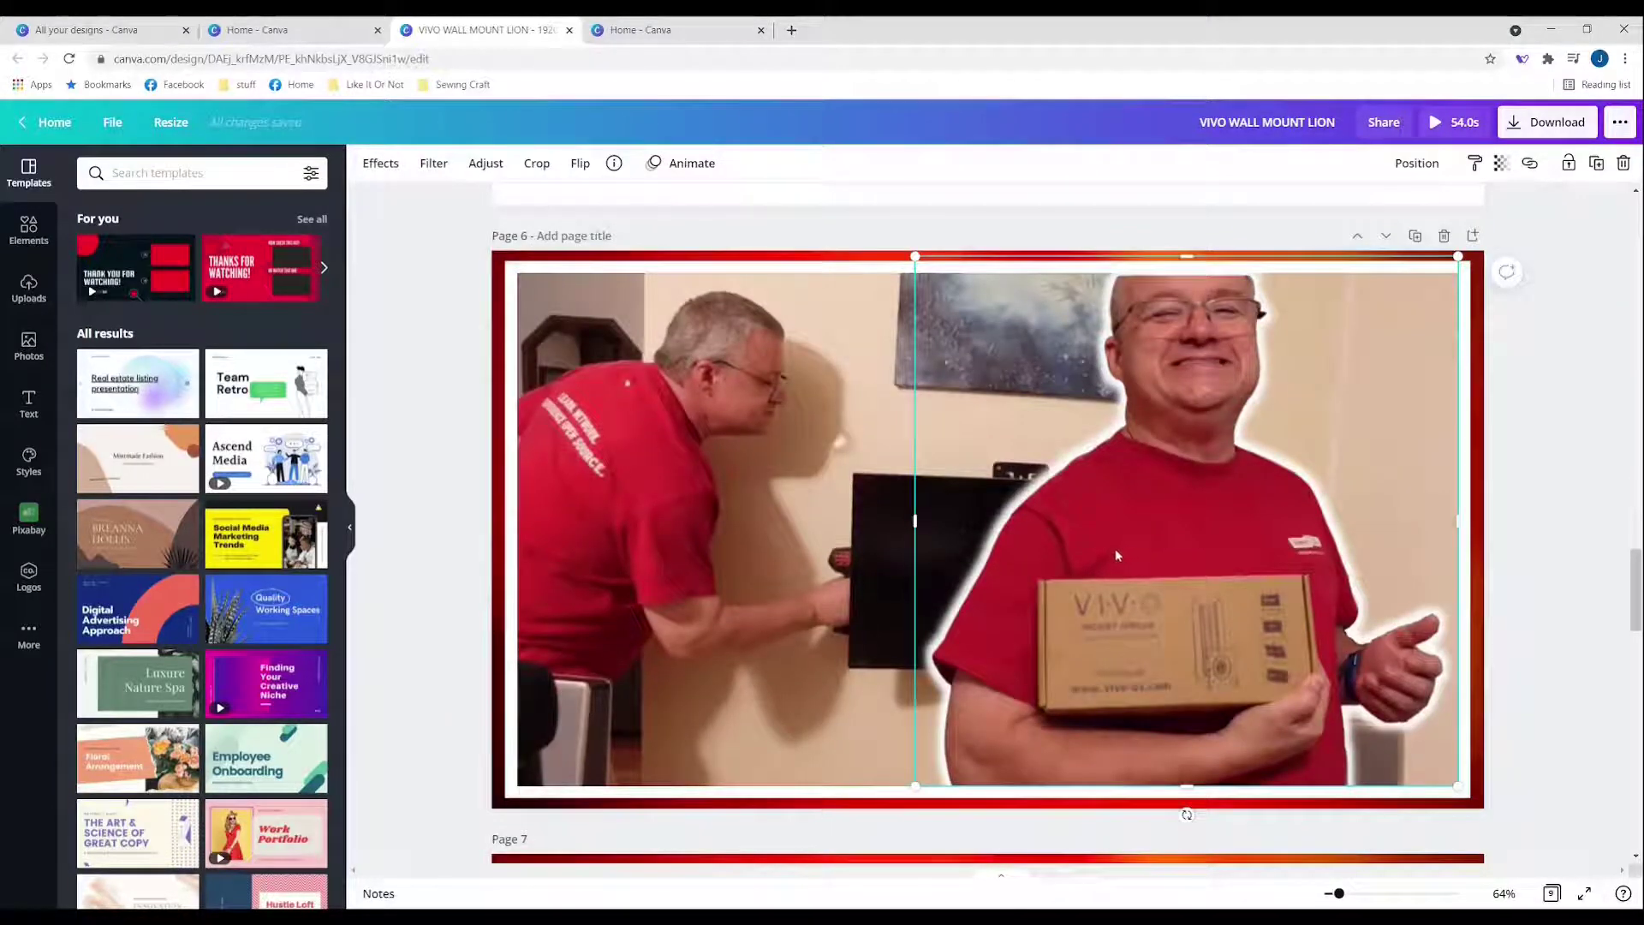
key("ctrl+c")
scroll(1106, 591, "up", 20)
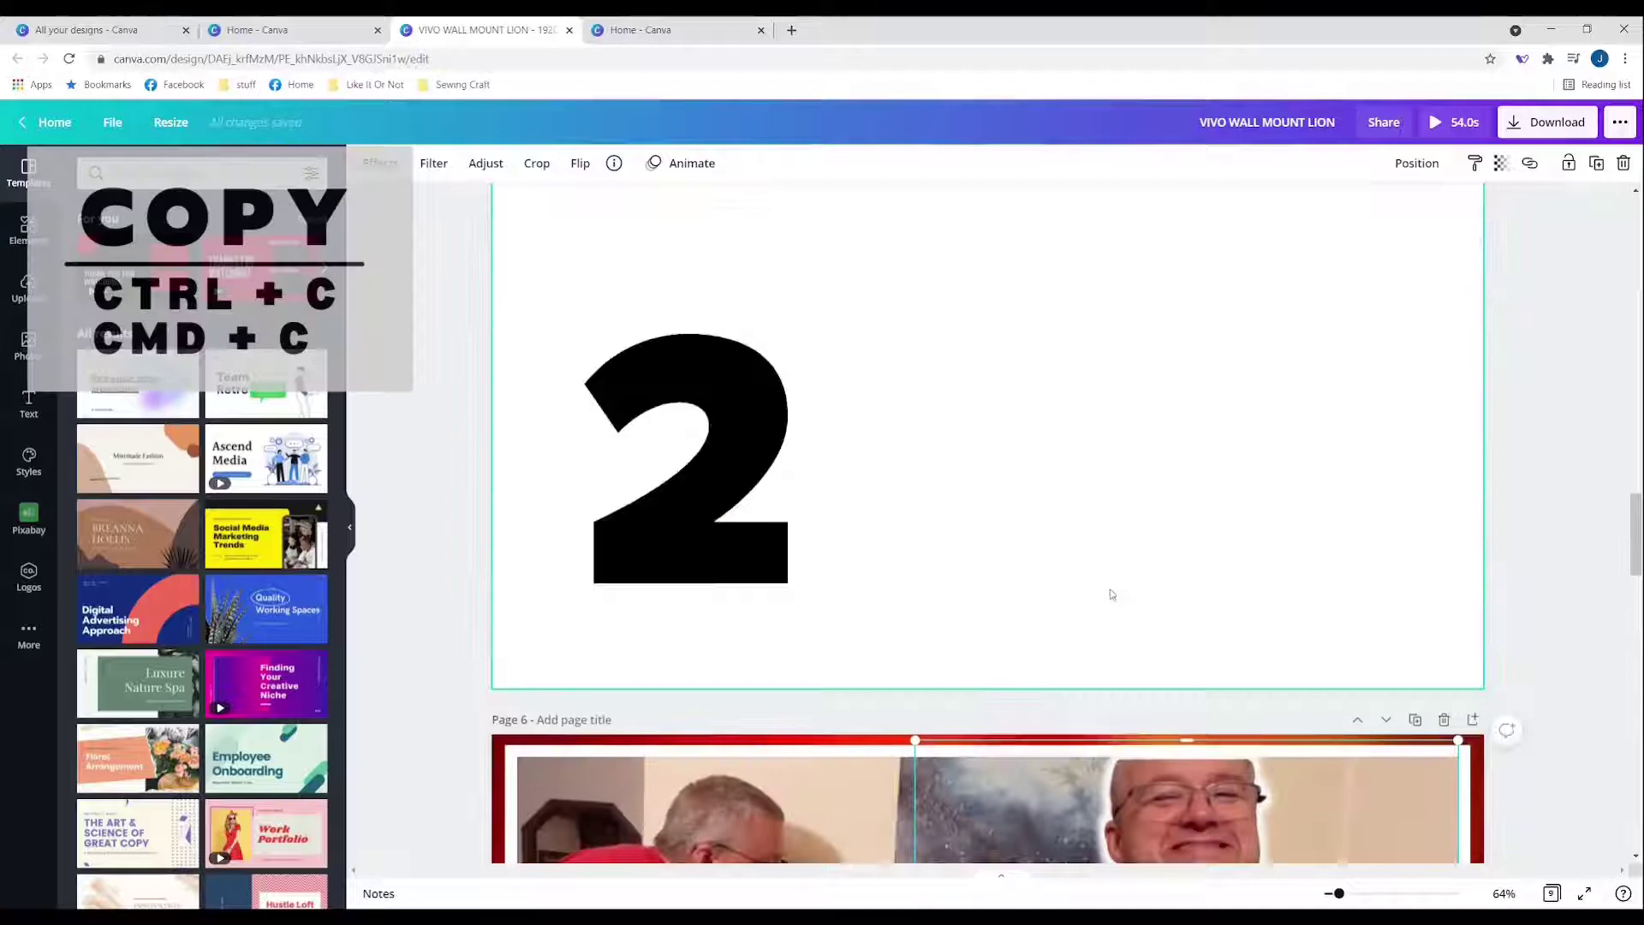
scroll(1107, 604, "up", 4)
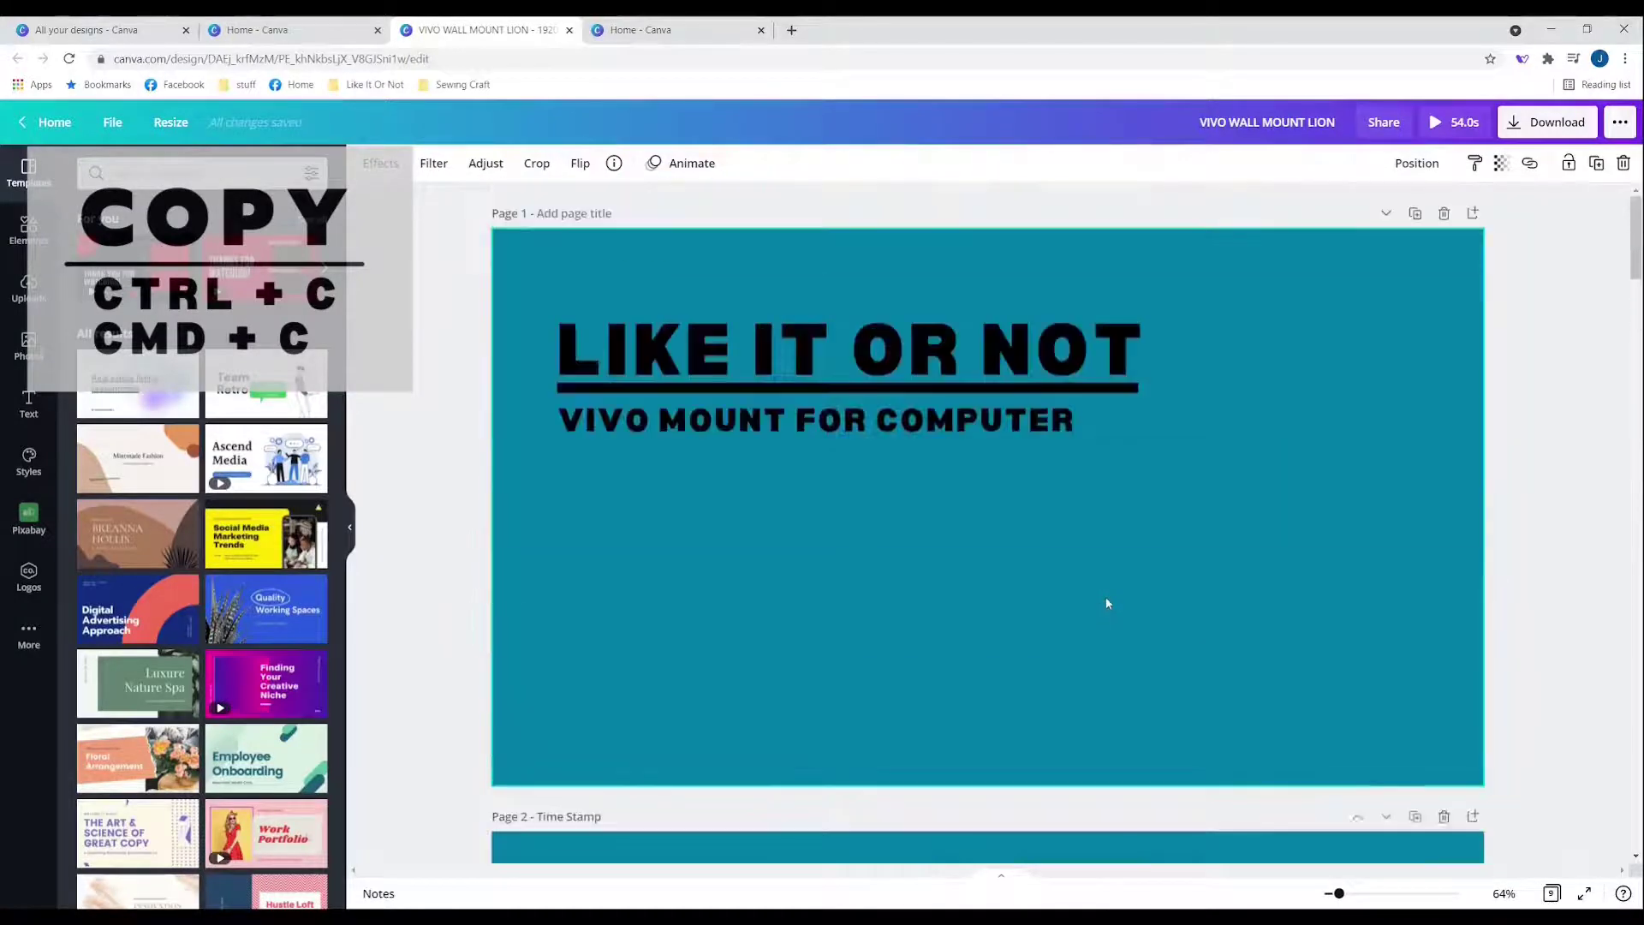
key("ctrl+v")
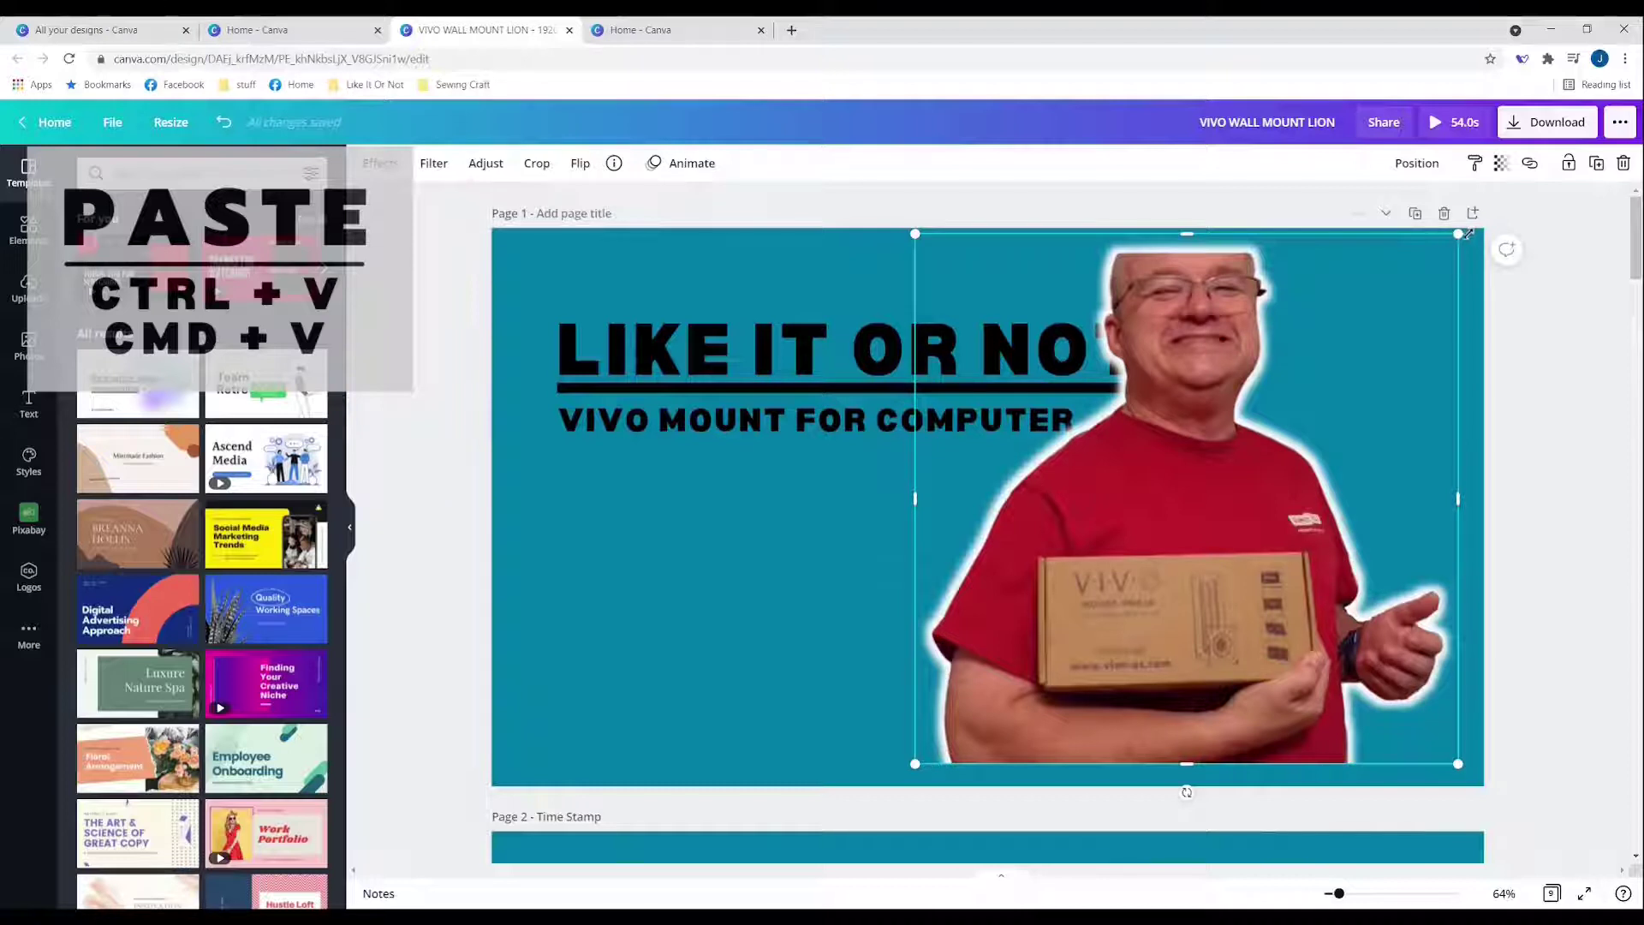
key("ctrl+z")
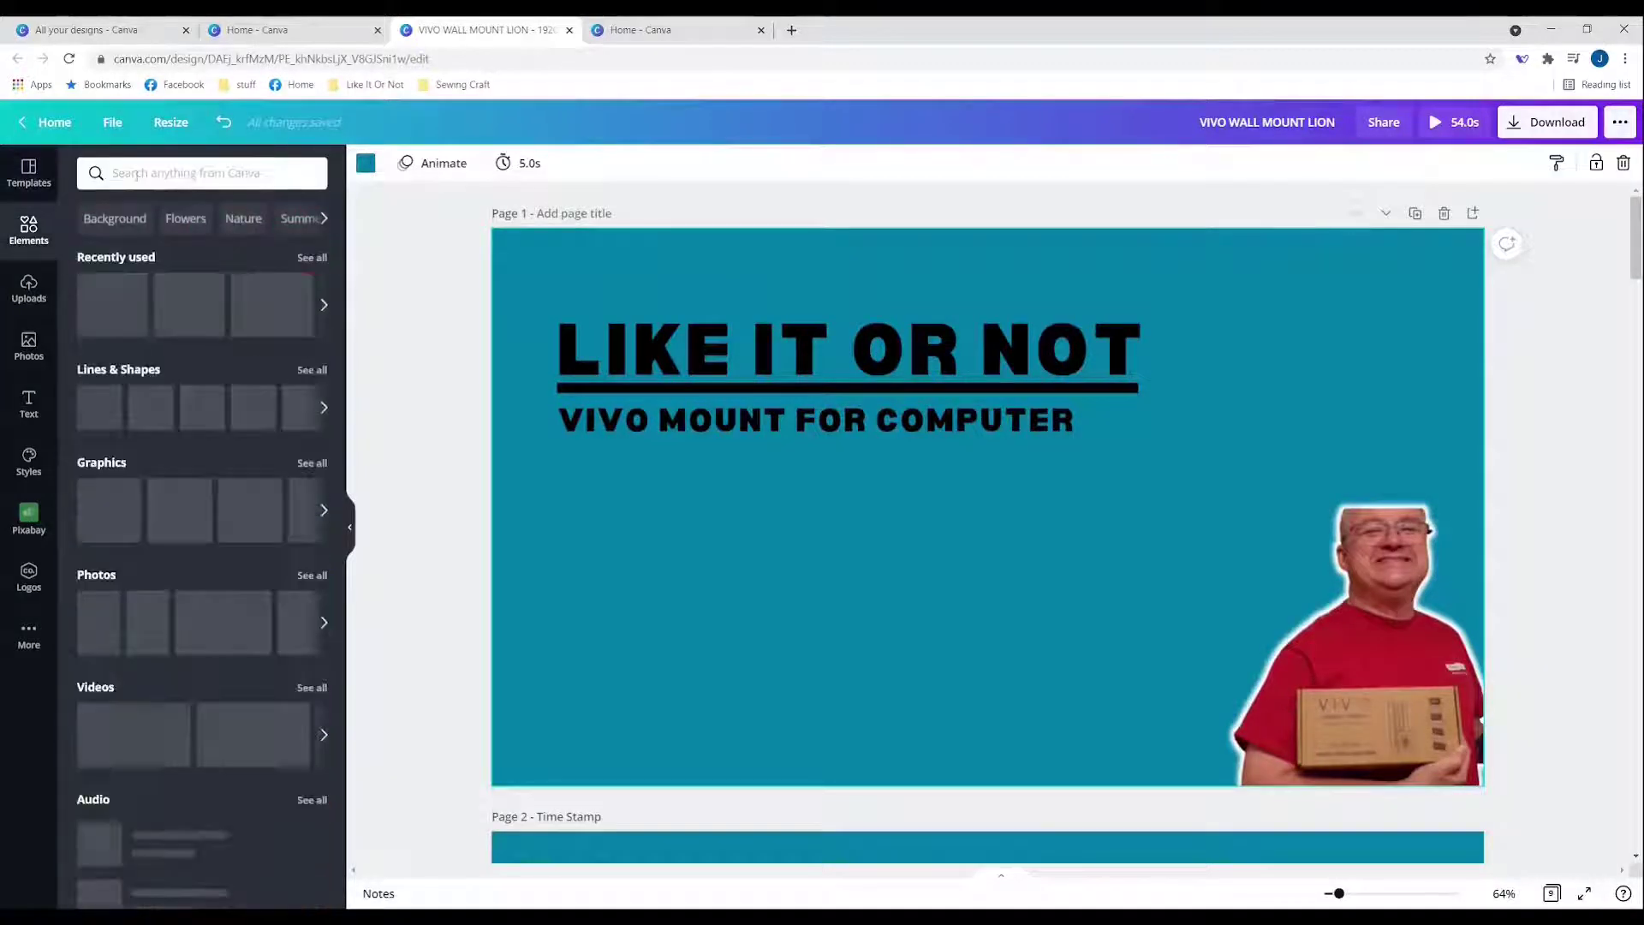
Search the elements for 'CHECK' and add the green checkmark to page 1.
left_click(136, 175)
type("CHECK")
key("Return")
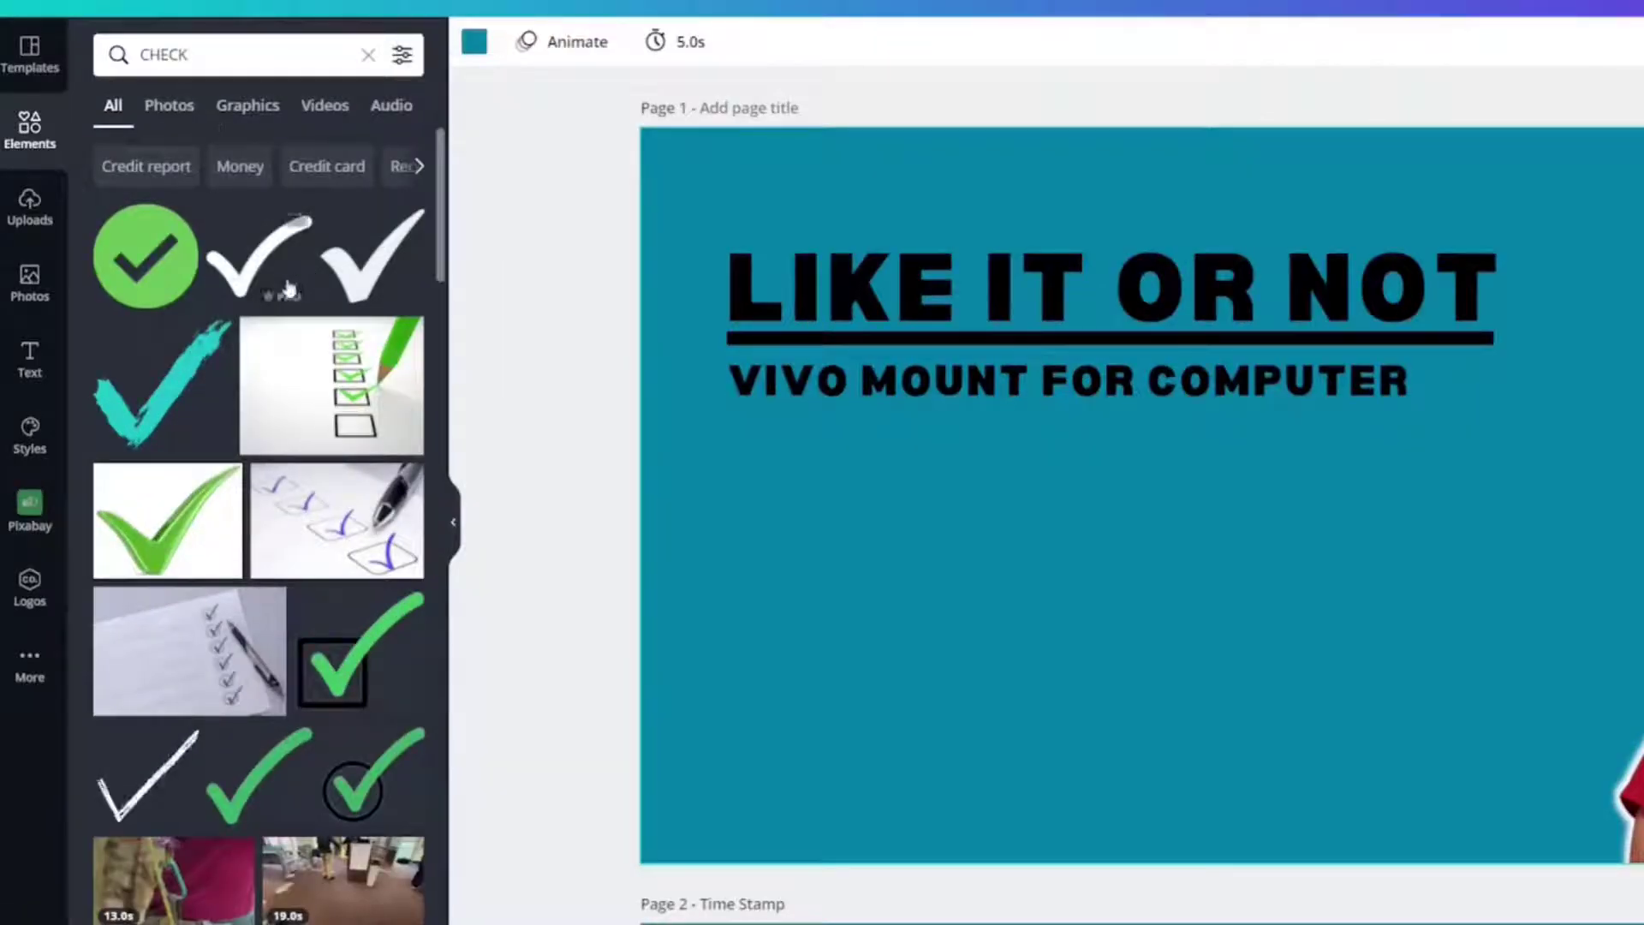
scroll(269, 274, "down", 4)
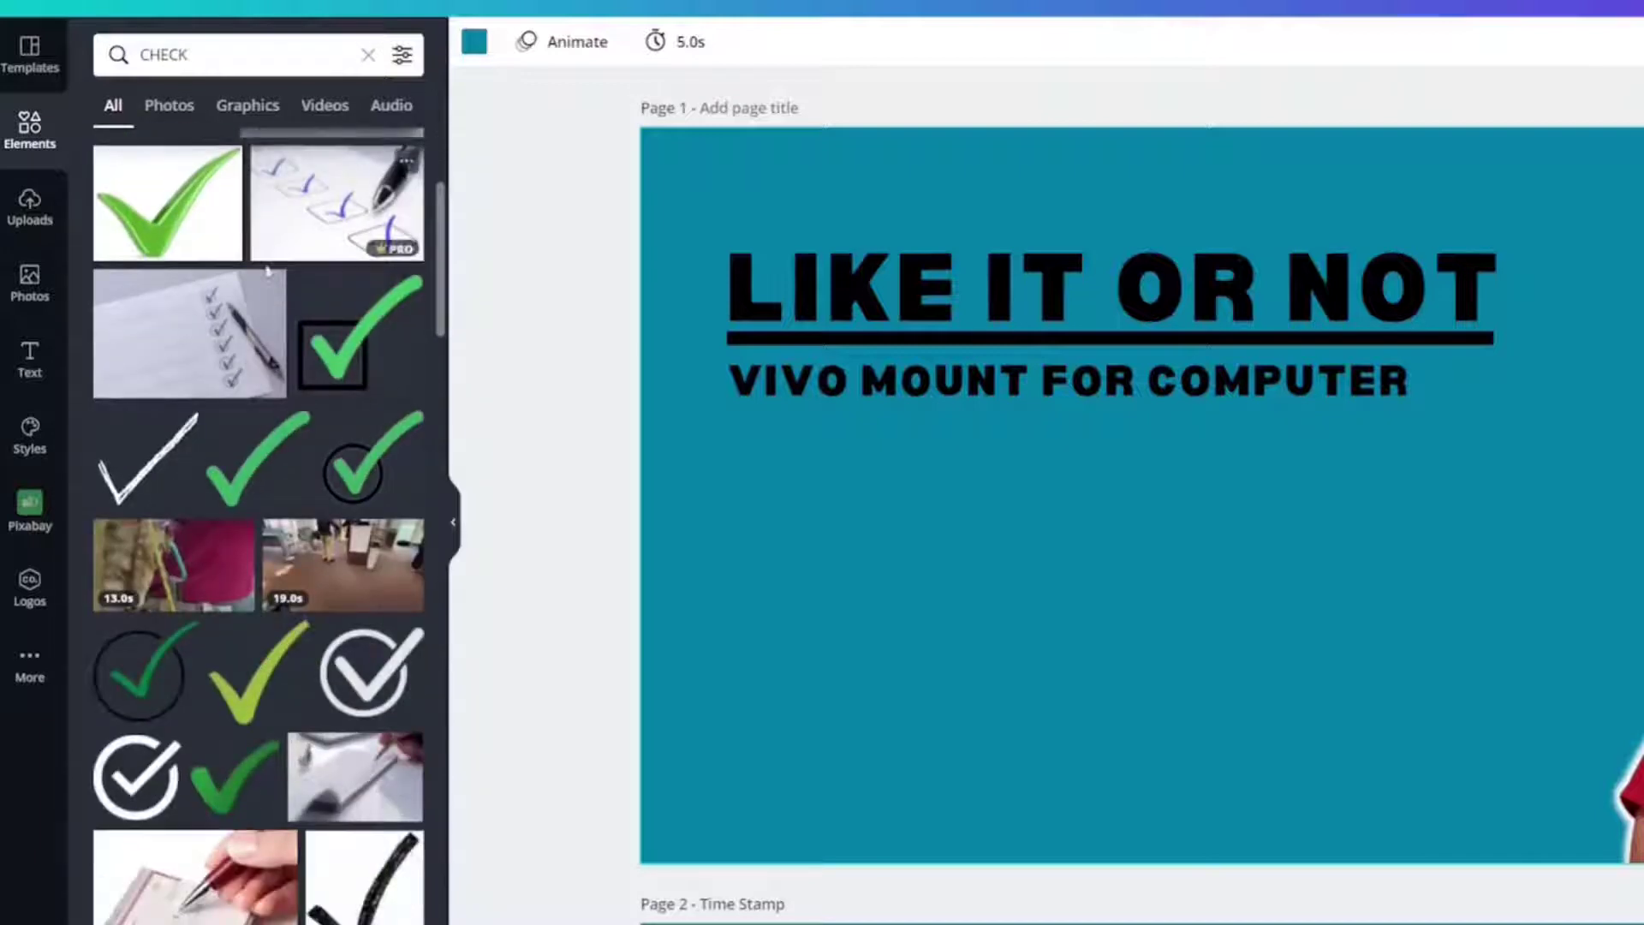
scroll(268, 272, "down", 5)
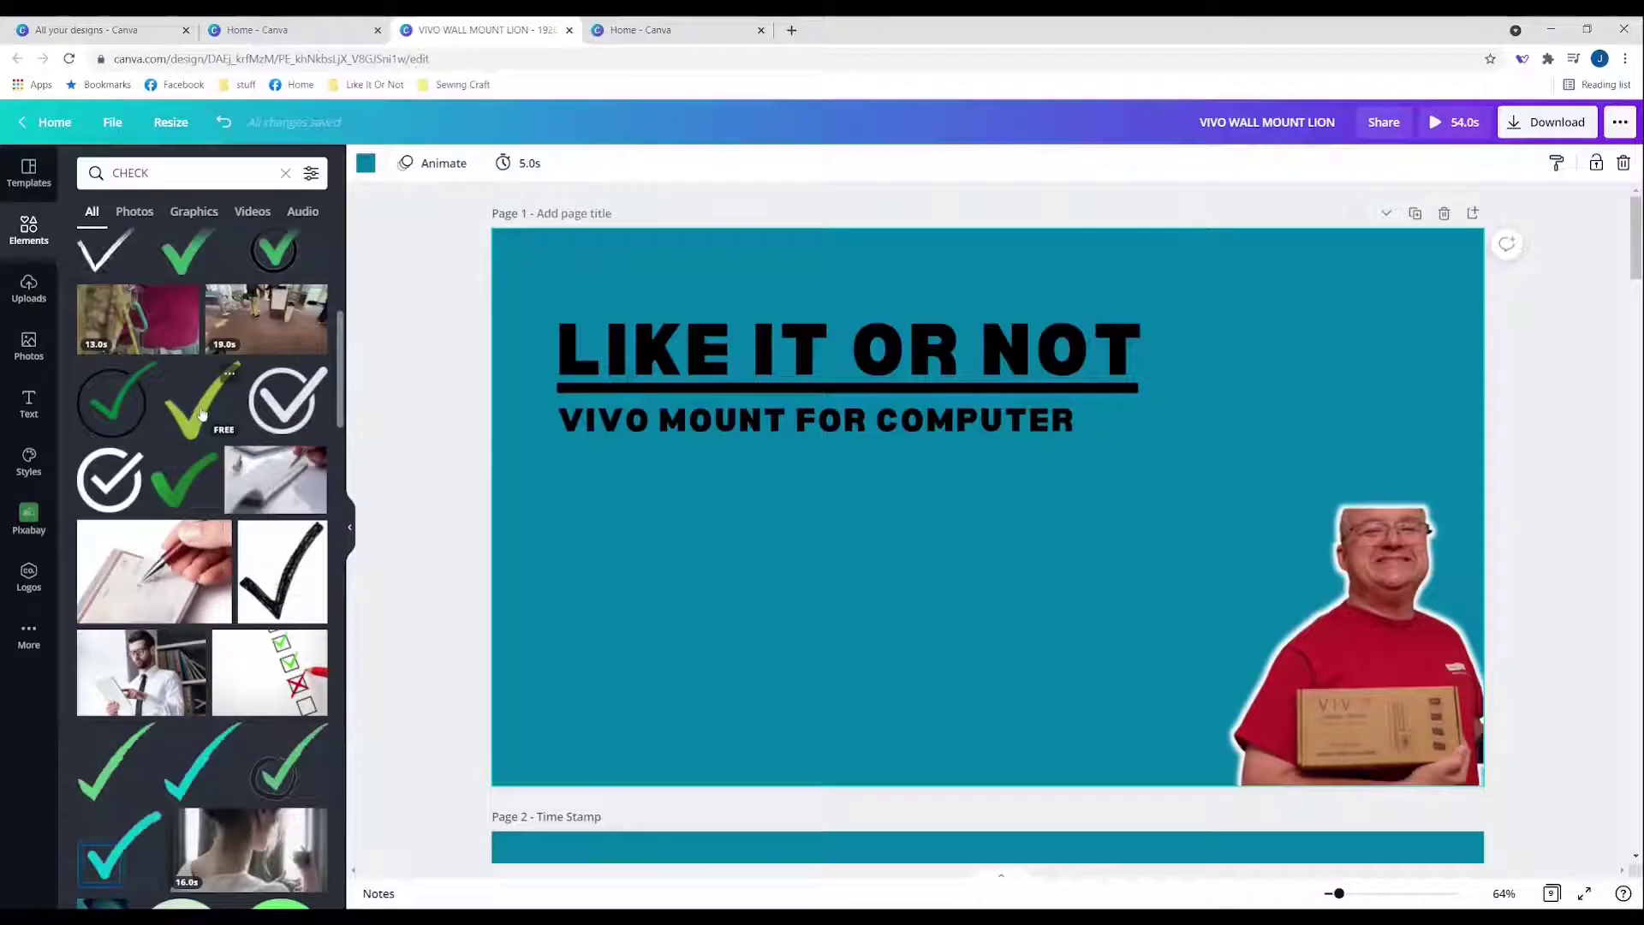
left_click(202, 414)
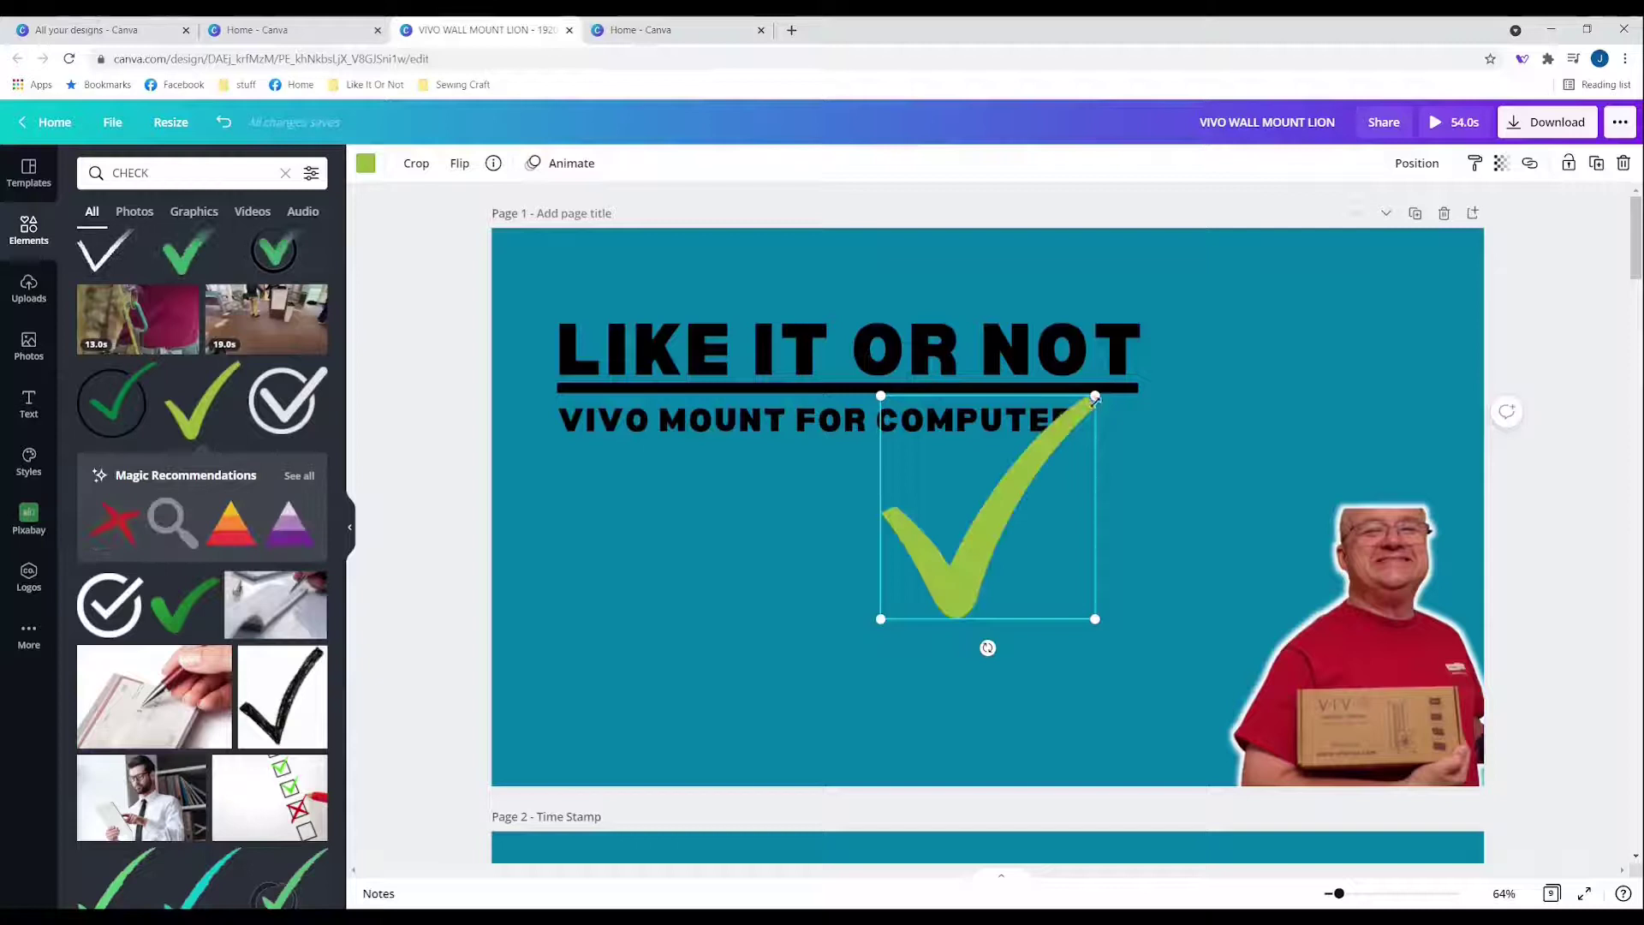
Shrink the checkmark, move it to the lower left, and recolour it white.
left_click_drag(1095, 399, 1027, 468)
left_click_drag(967, 562, 645, 655)
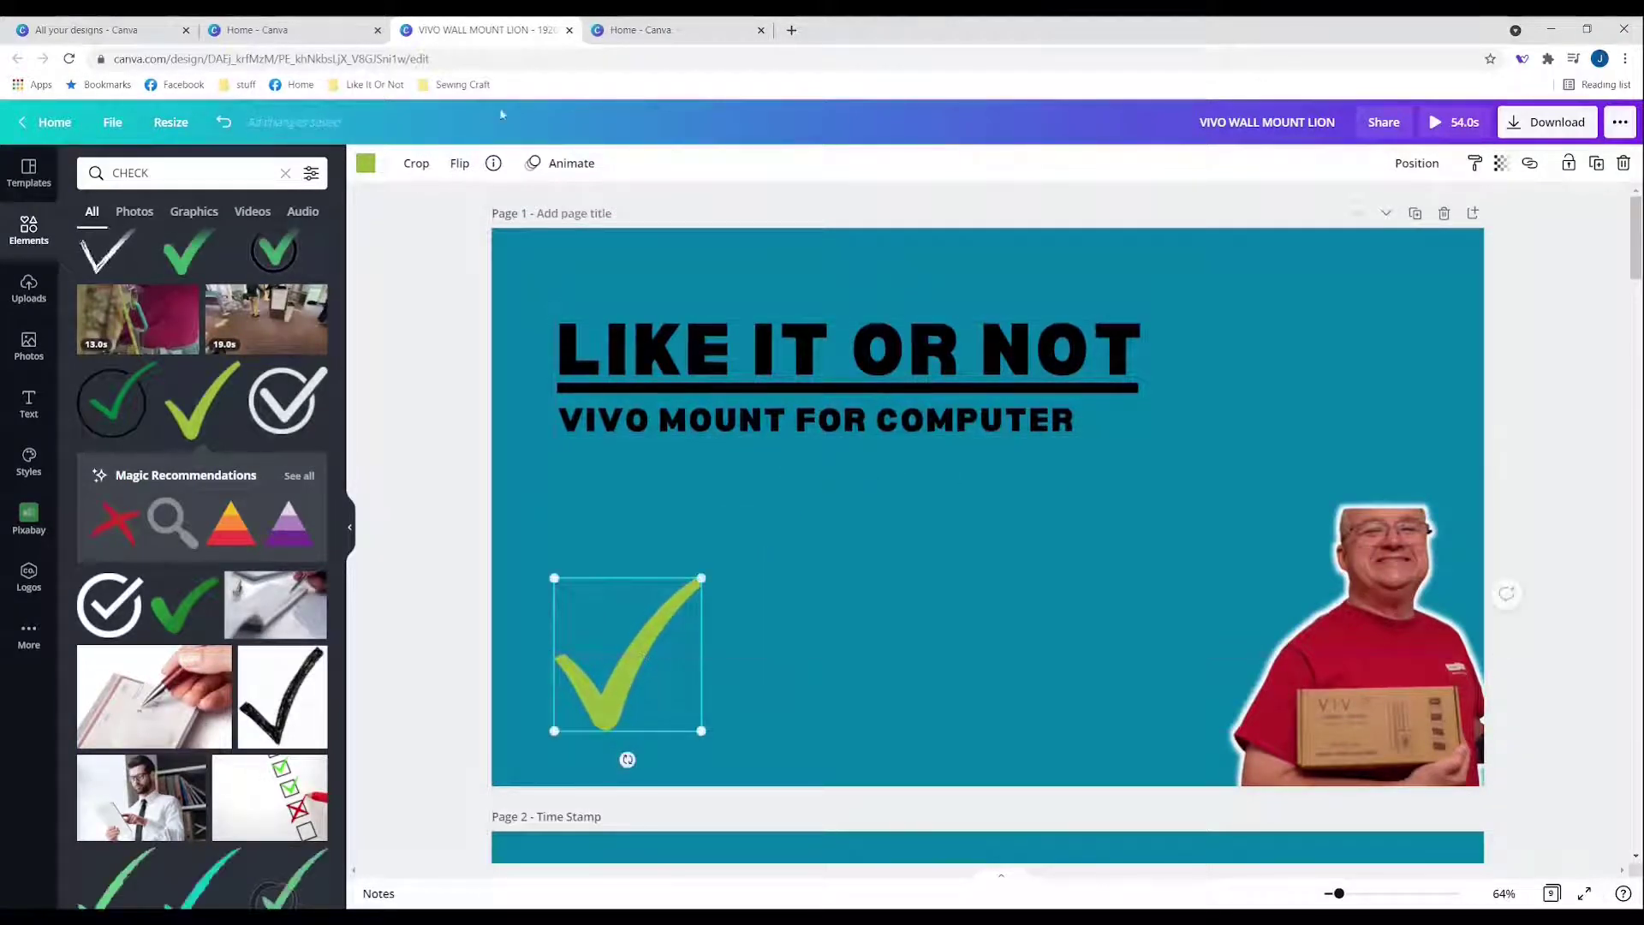
left_click(365, 164)
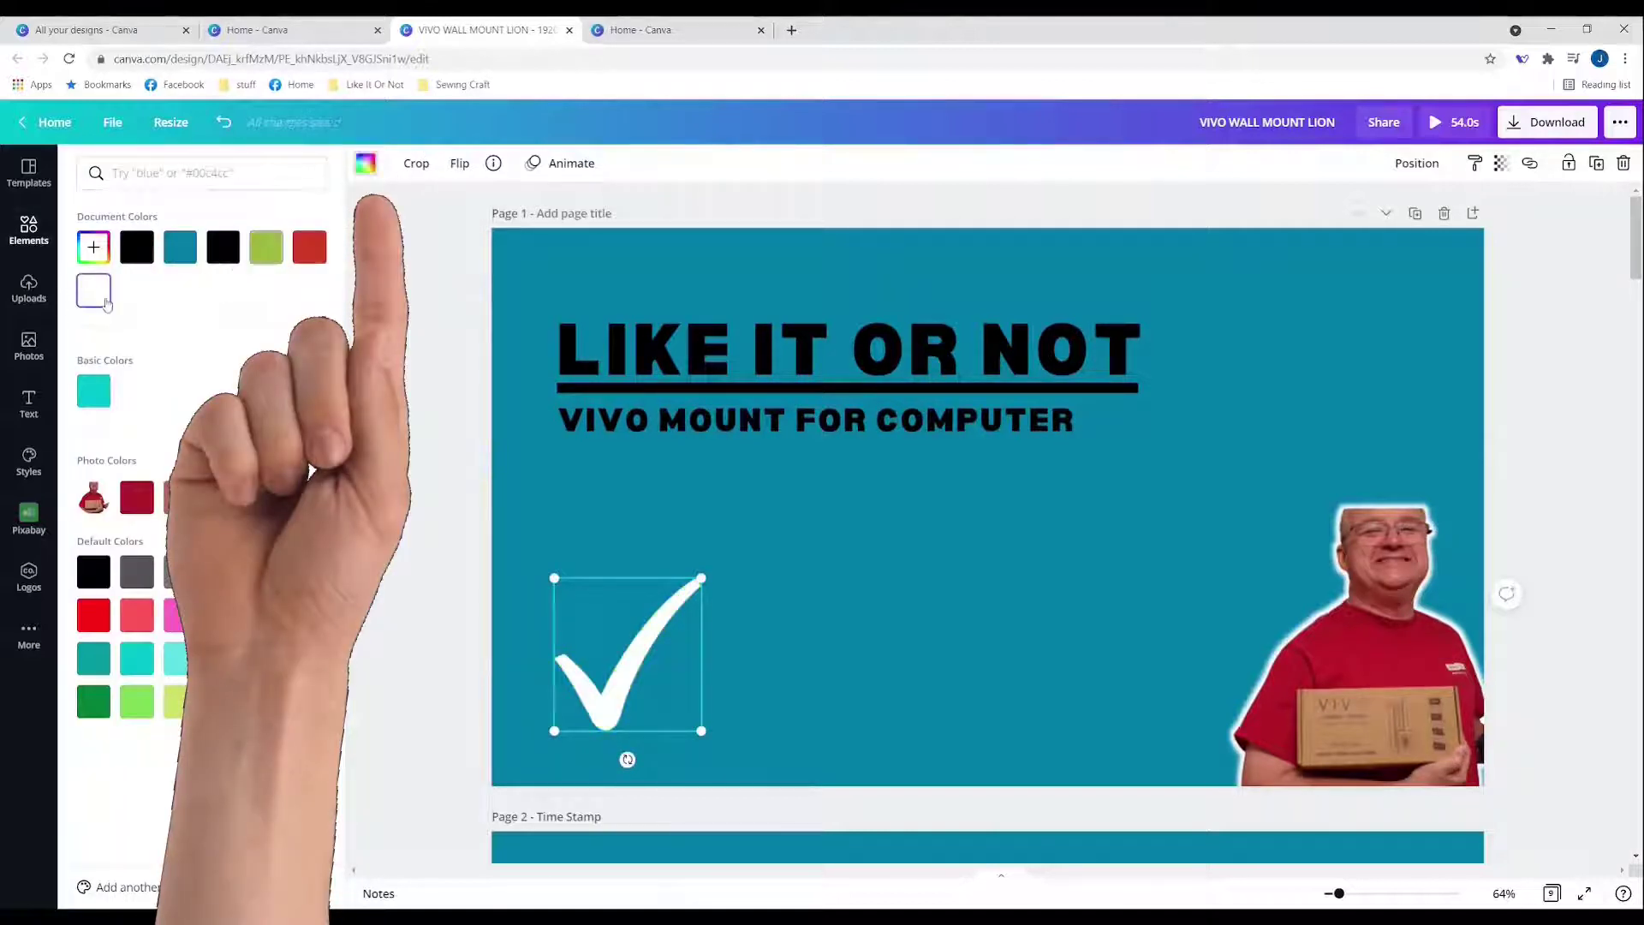
key("Escape")
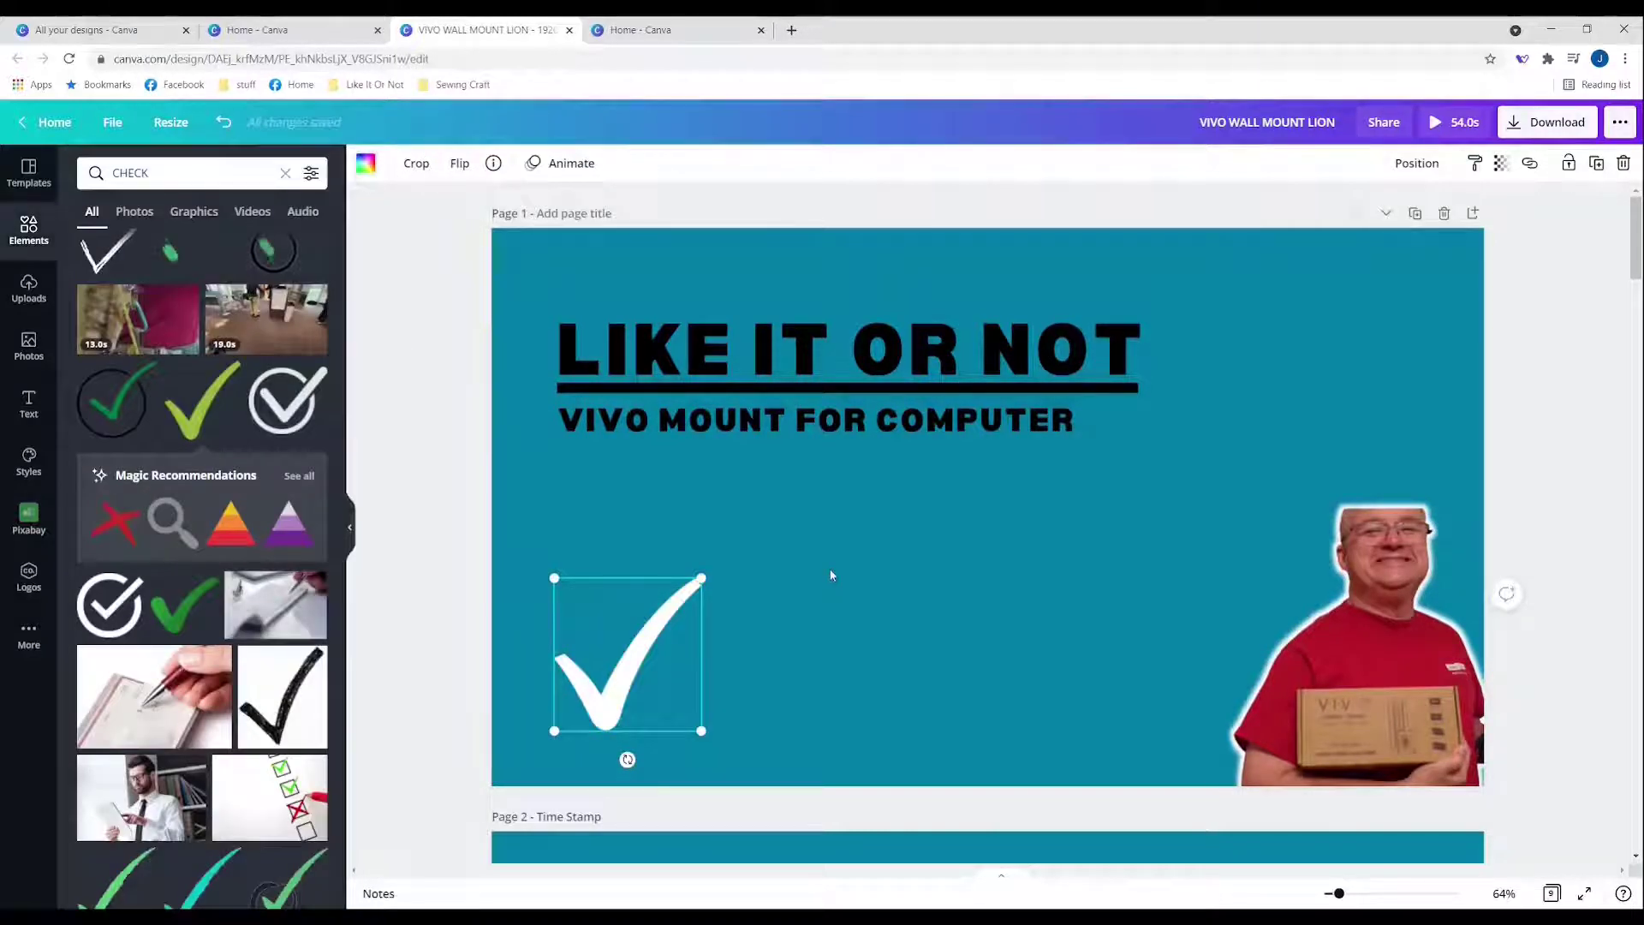
left_click(830, 575)
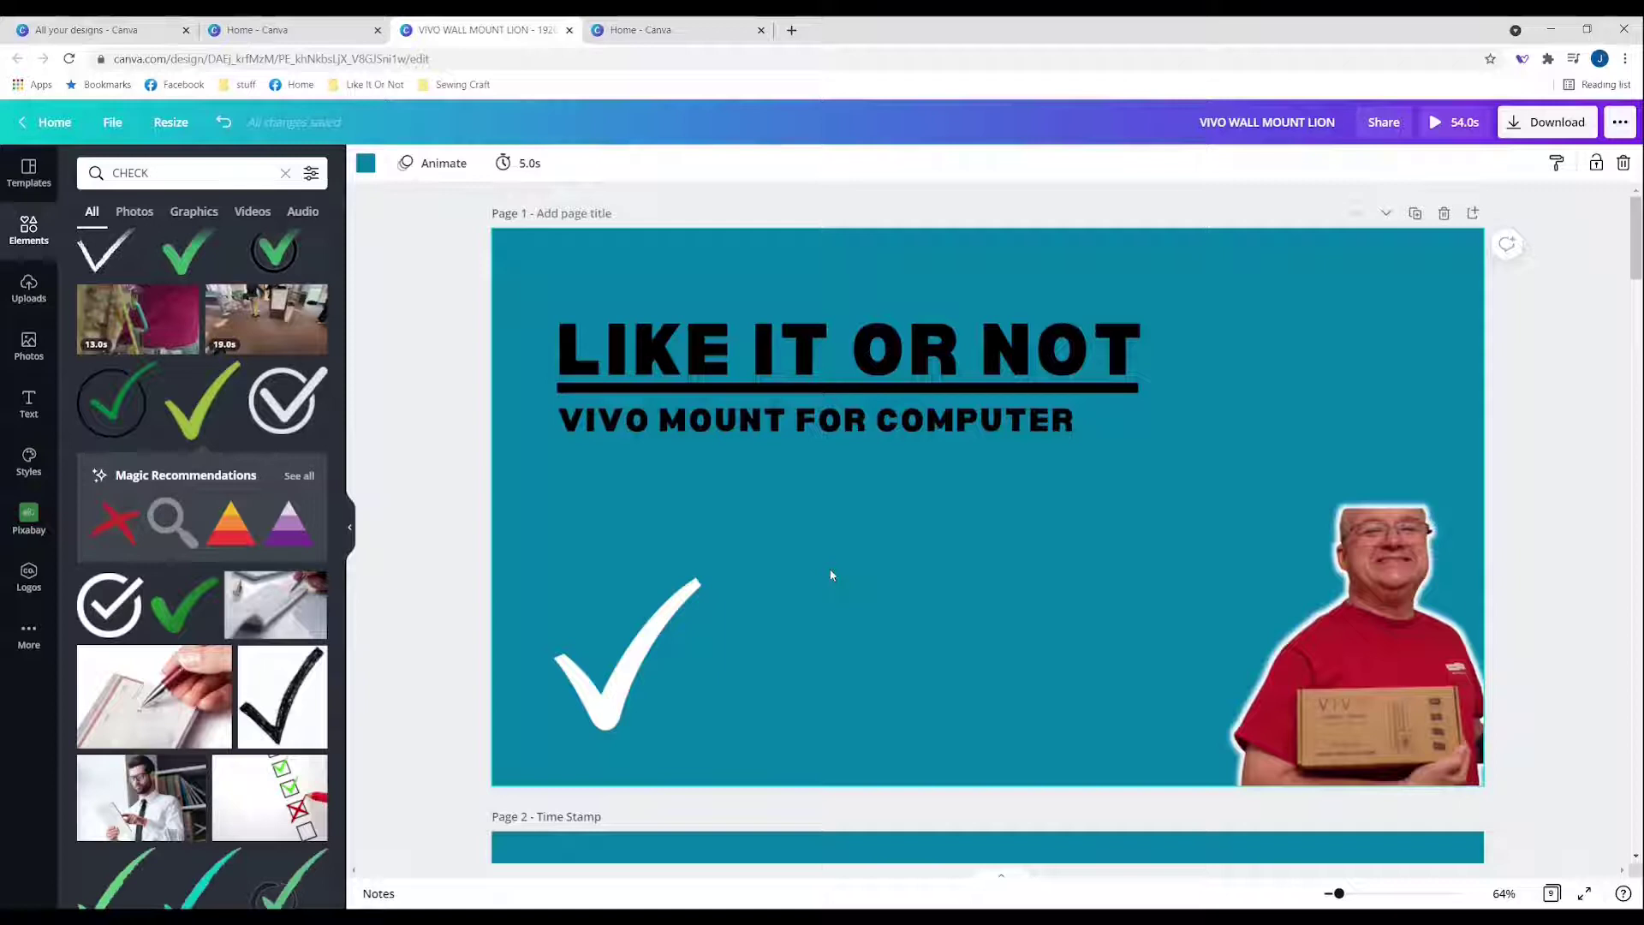
Add white NOT QUITE FINISHED text to page 1 and delete the white checkmark.
key("t")
type("NOT QUITE FINISHED")
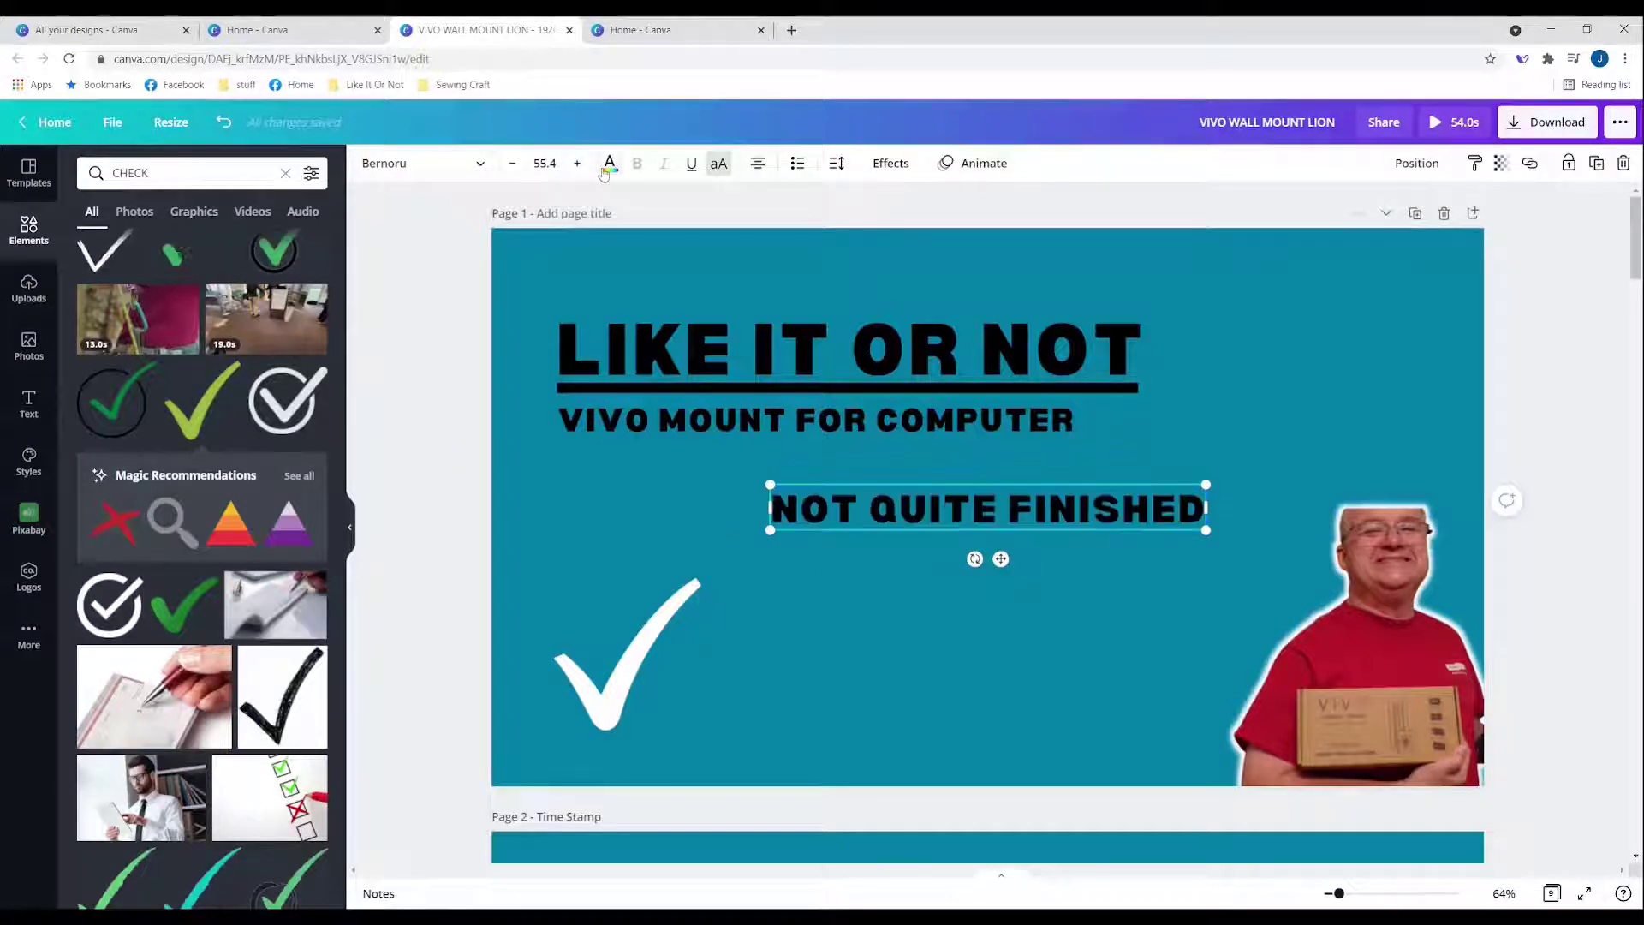
left_click(608, 163)
left_click(310, 248)
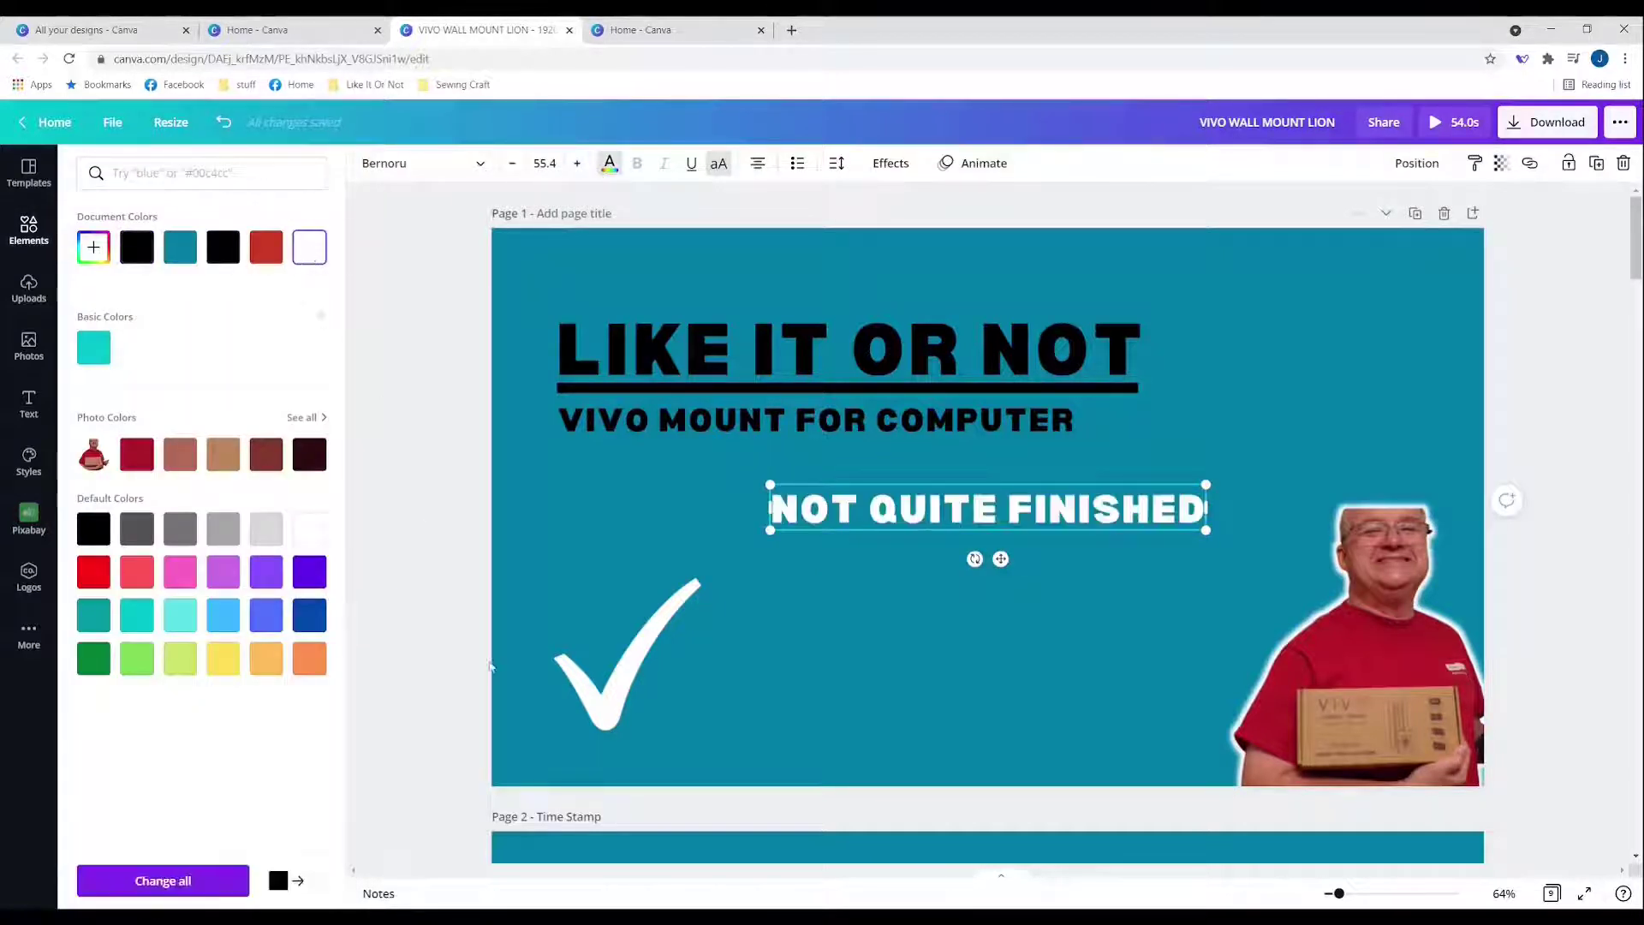
left_click(633, 697)
key("Delete")
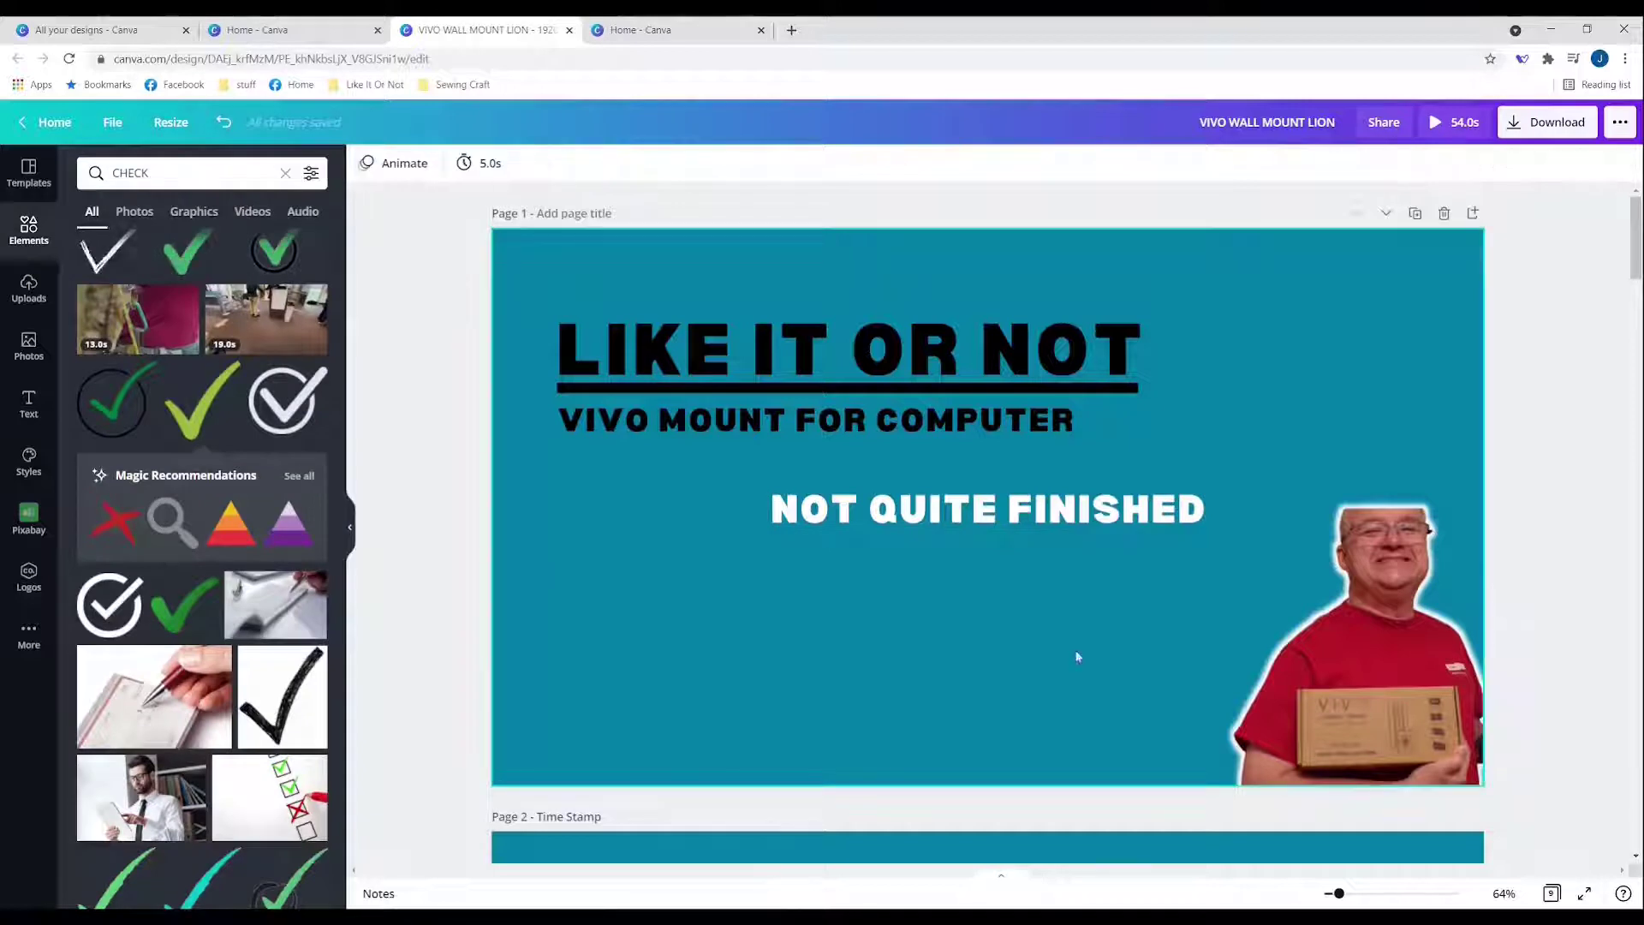
Reword the text to ALMOST FINISHED and move it to the page's lower left.
double_click(952, 509)
type("ALMOST FINISHED")
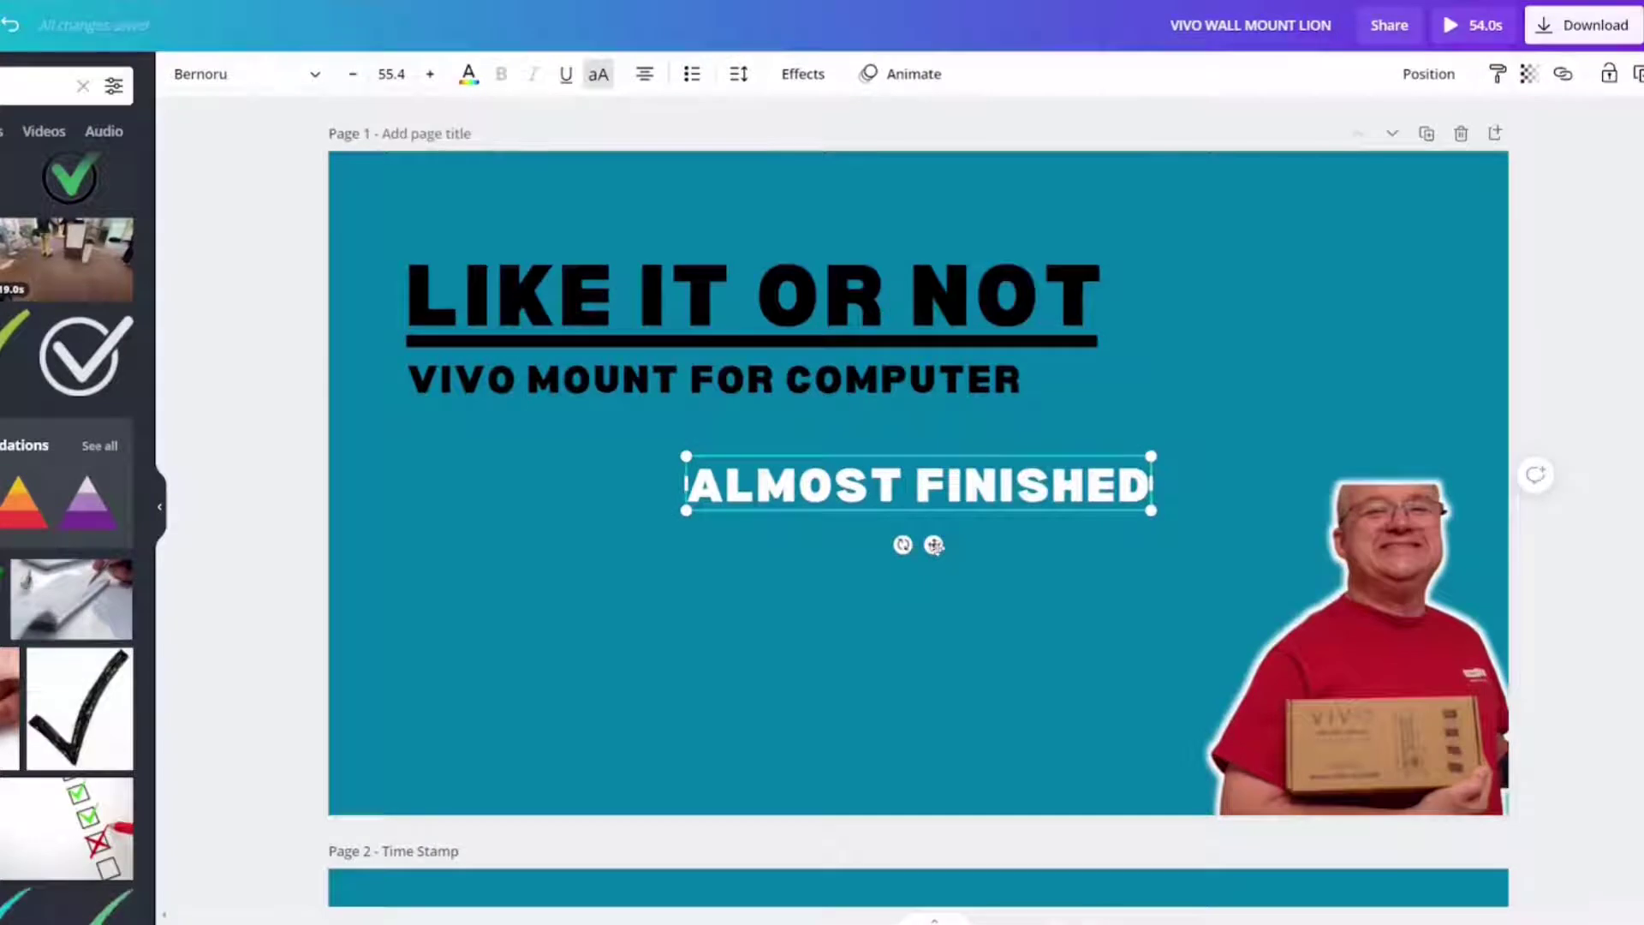
left_click_drag(934, 546, 646, 788)
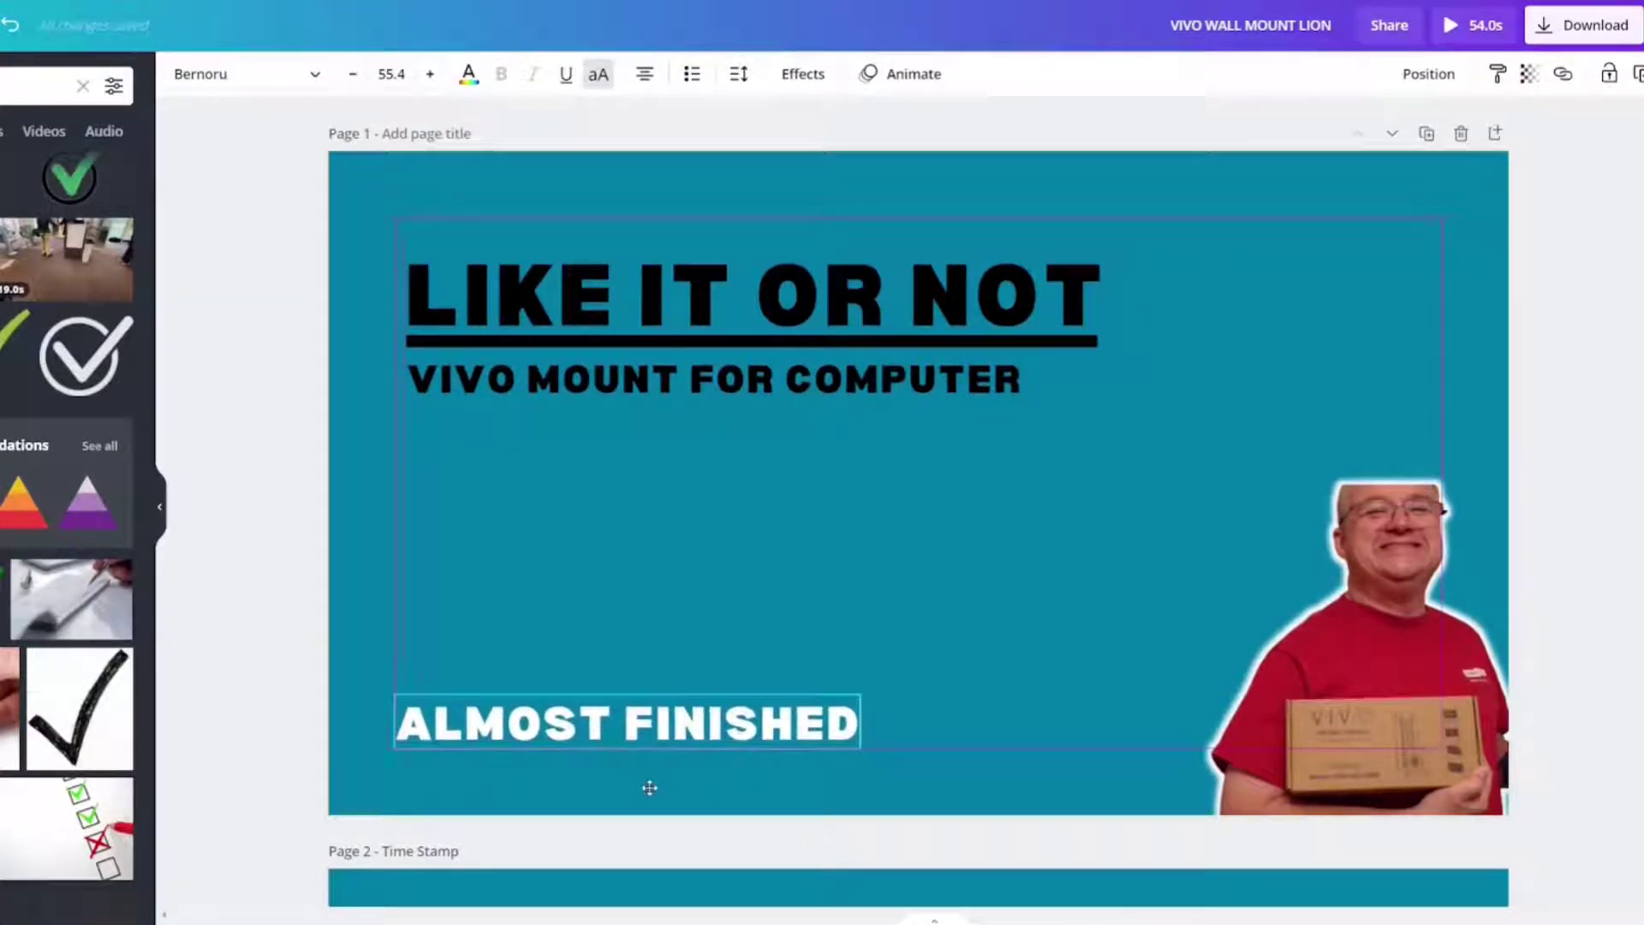
left_click(602, 618)
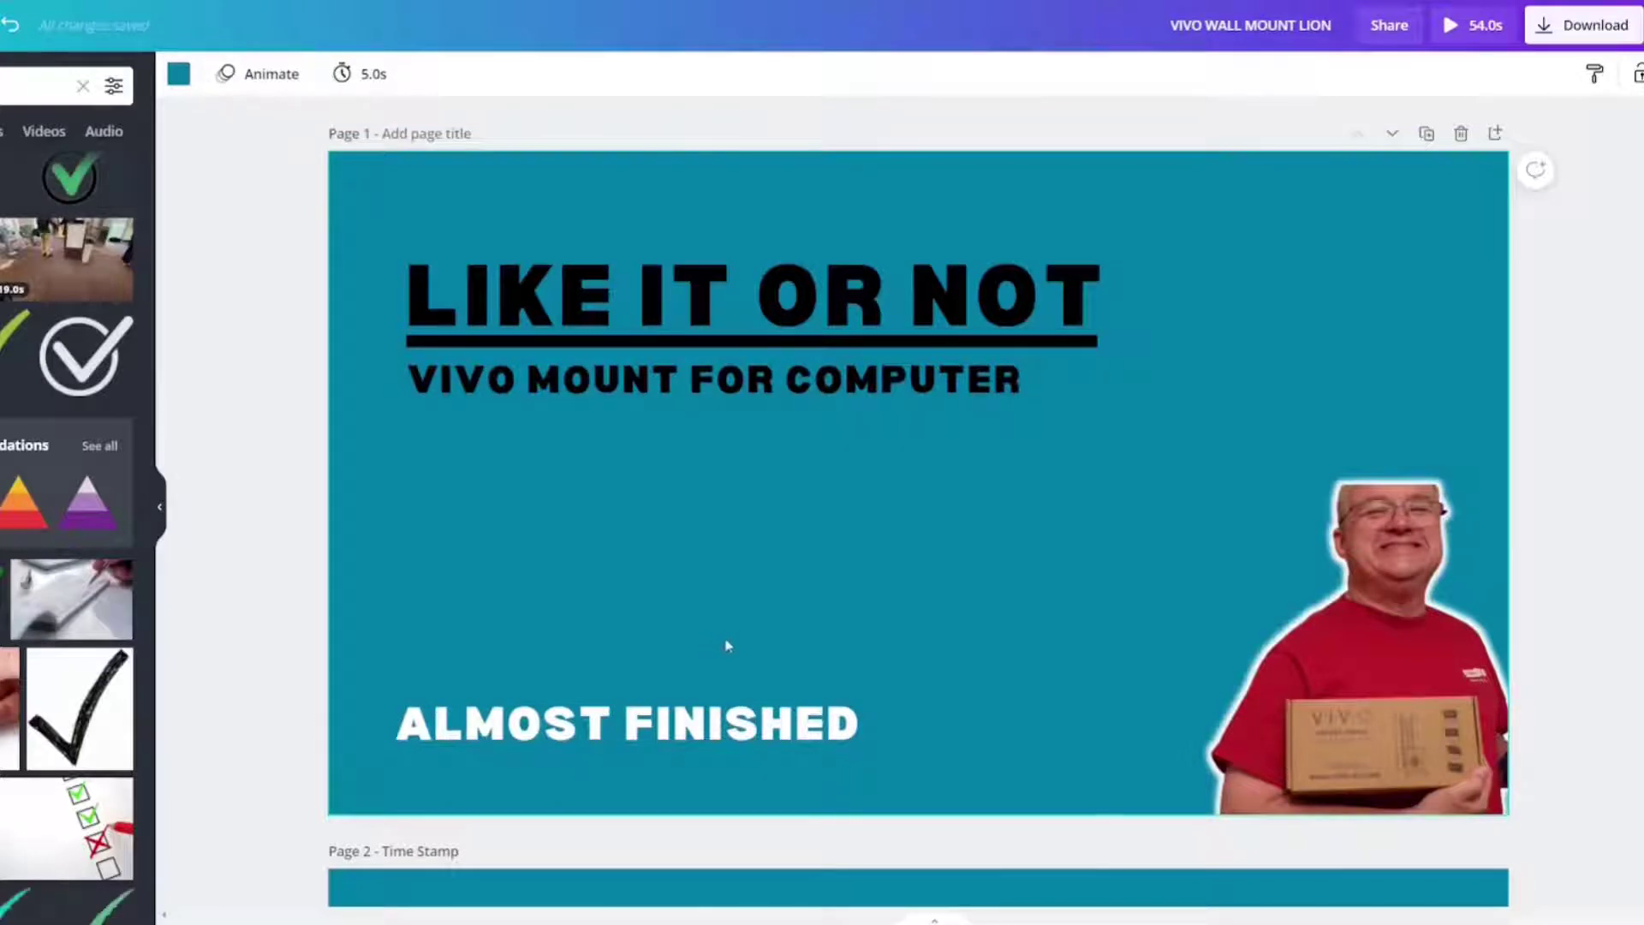
left_click(1362, 616)
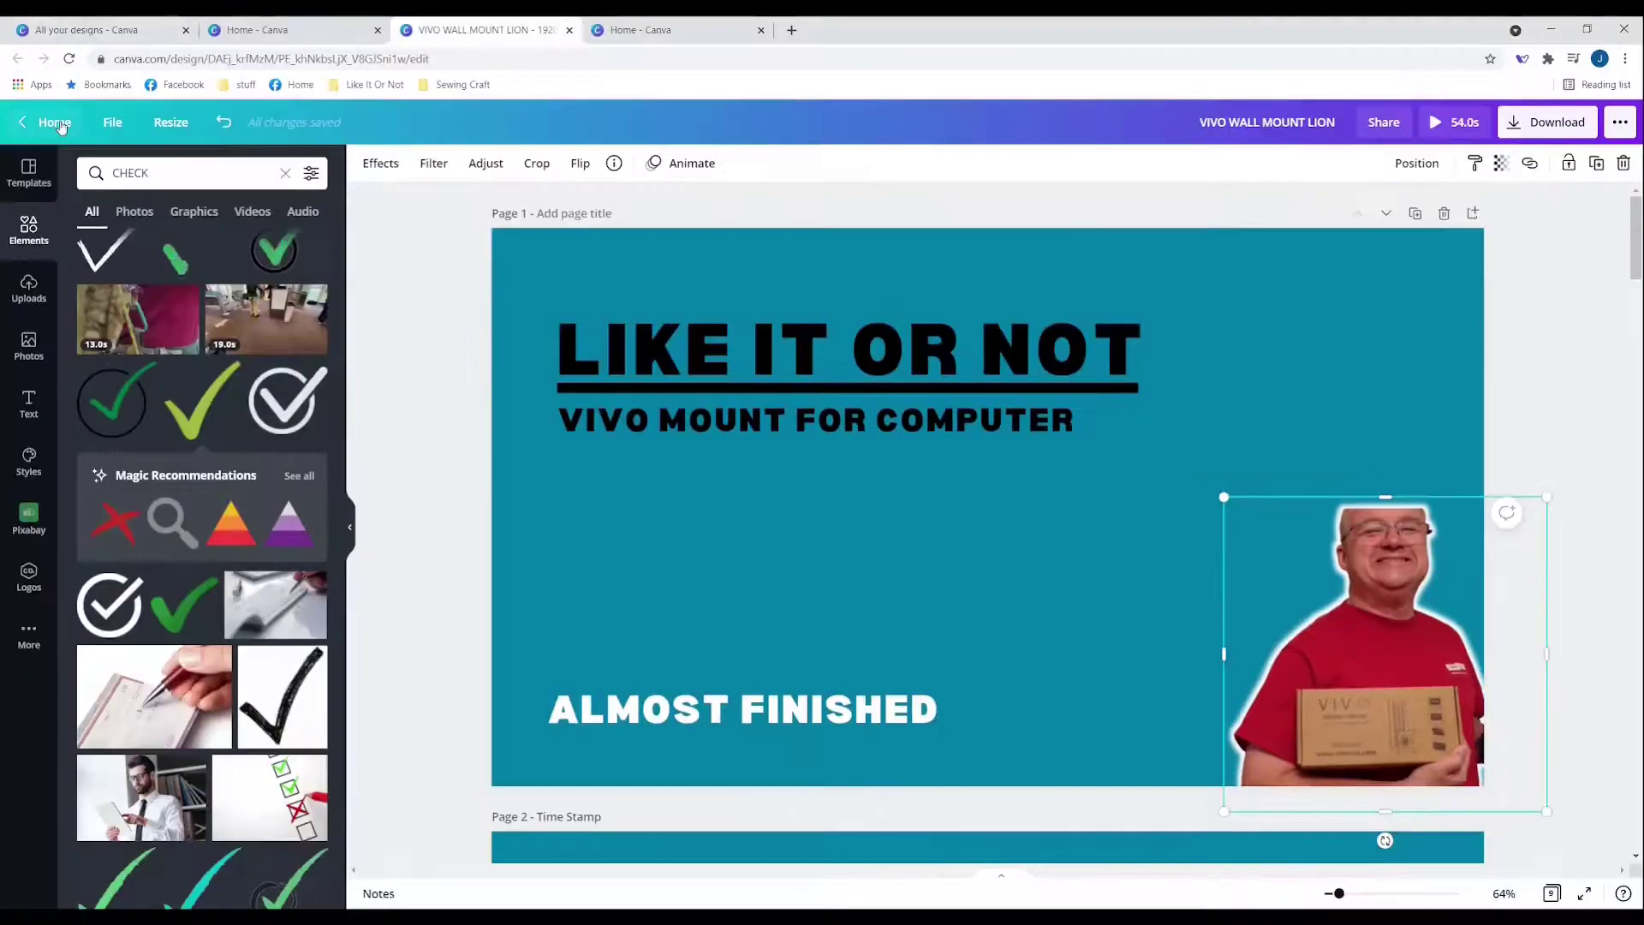
Return to Home and browse all saved designs to find 'rulers guides & more'.
left_click(54, 122)
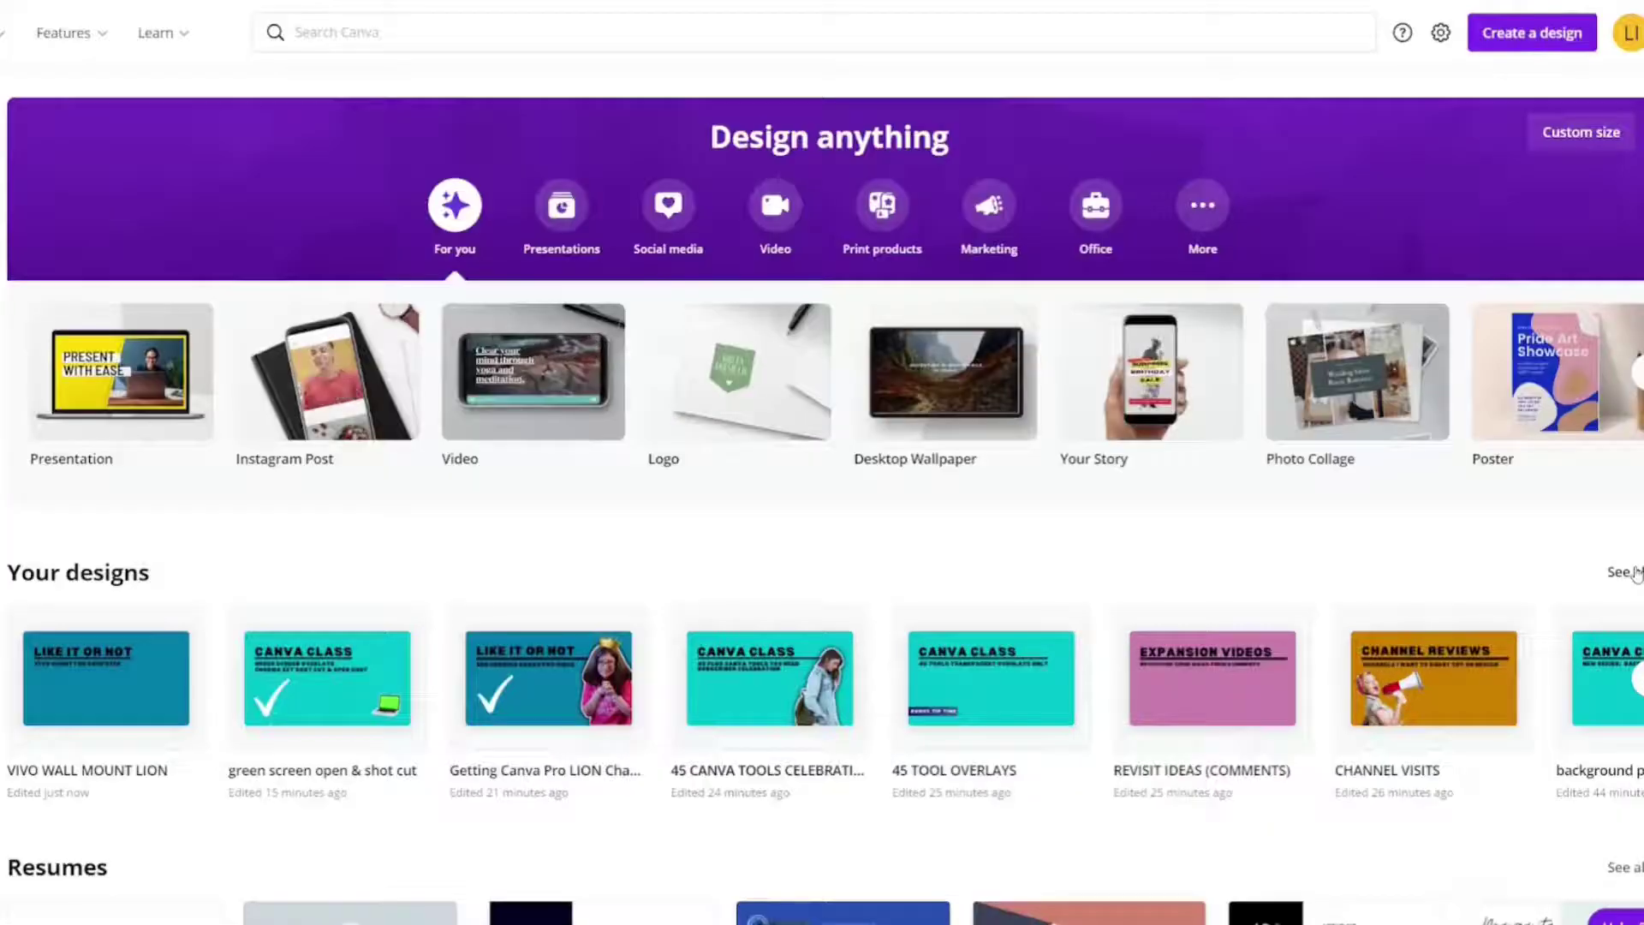
left_click(1588, 582)
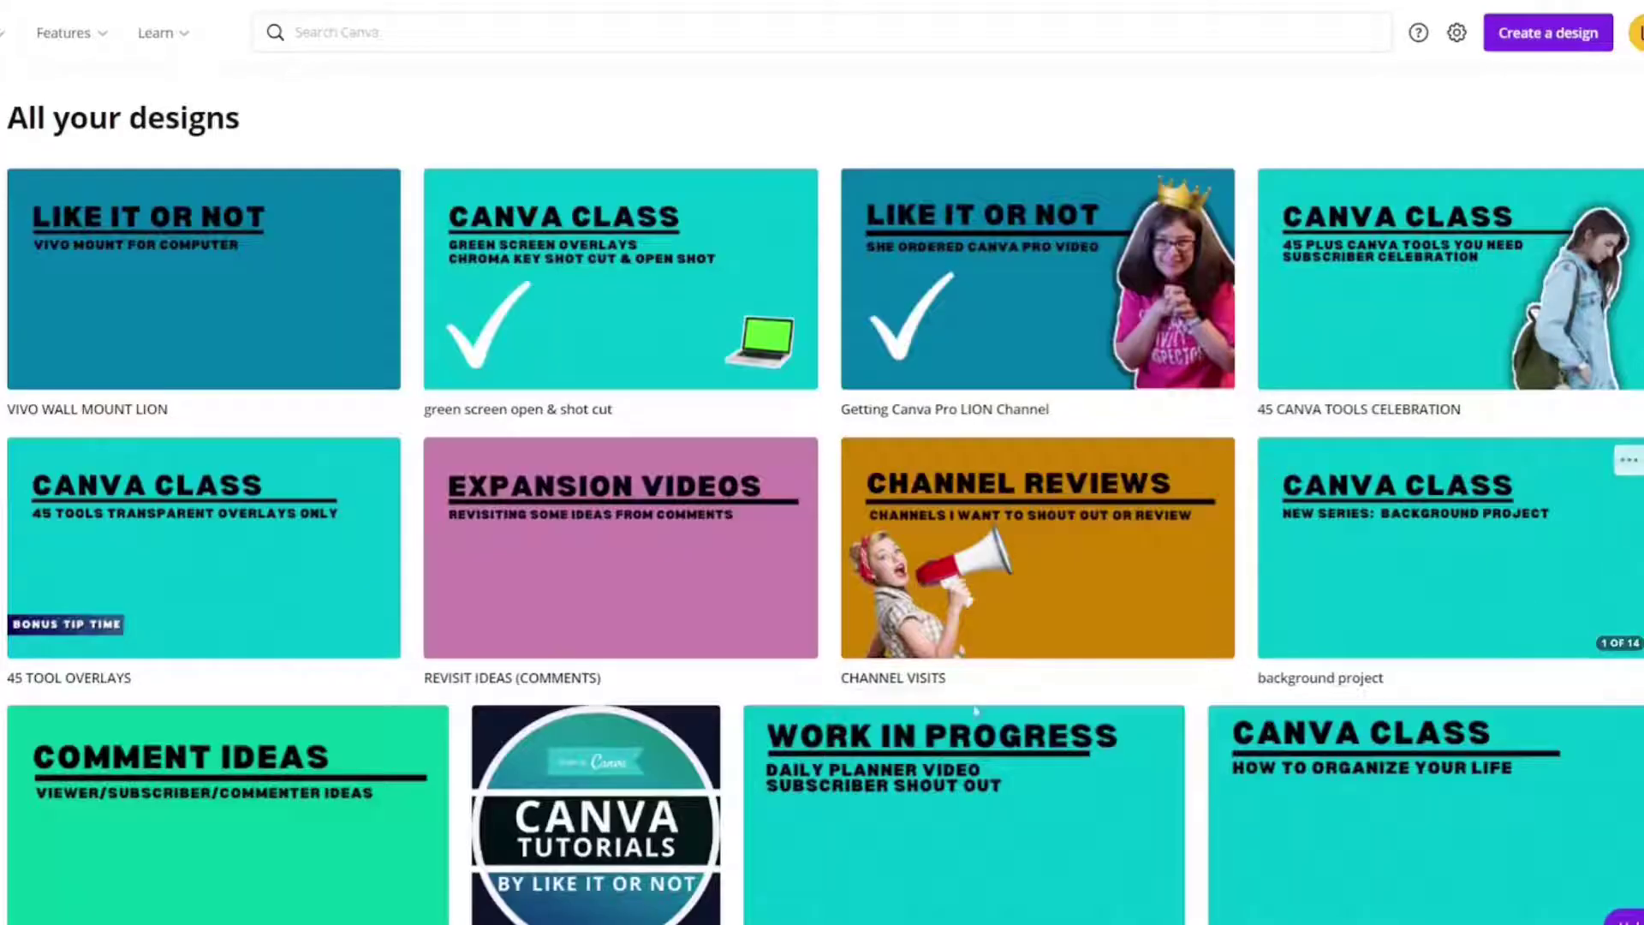
scroll(799, 665, "down", 6)
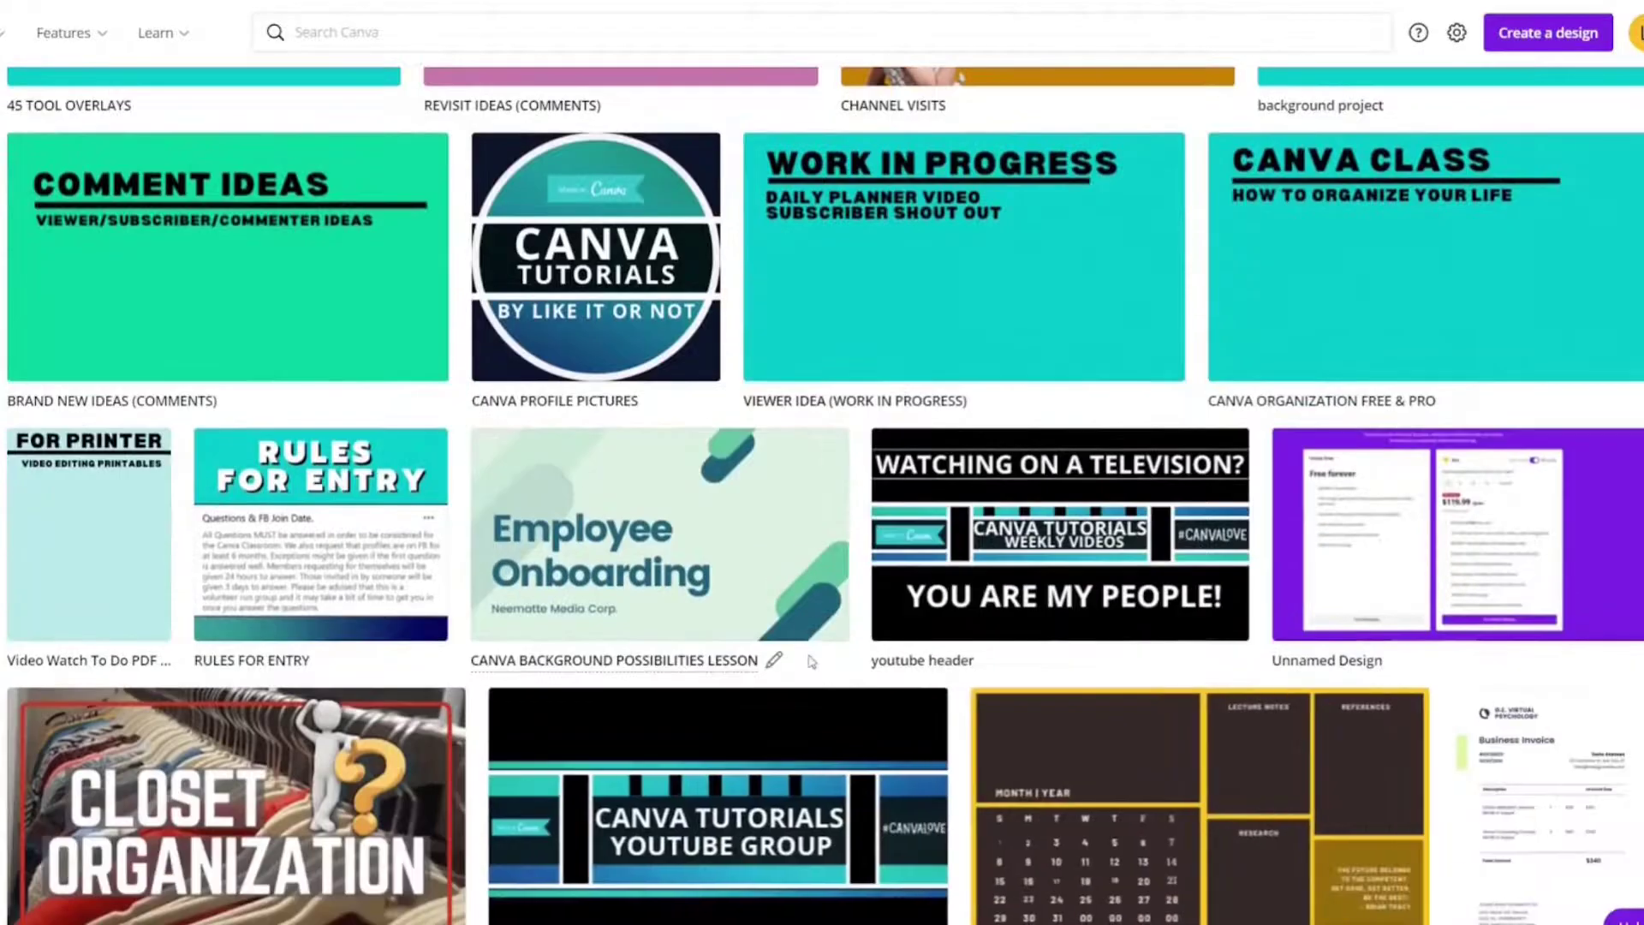
scroll(812, 662, "down", 1)
scroll(813, 666, "down", 4)
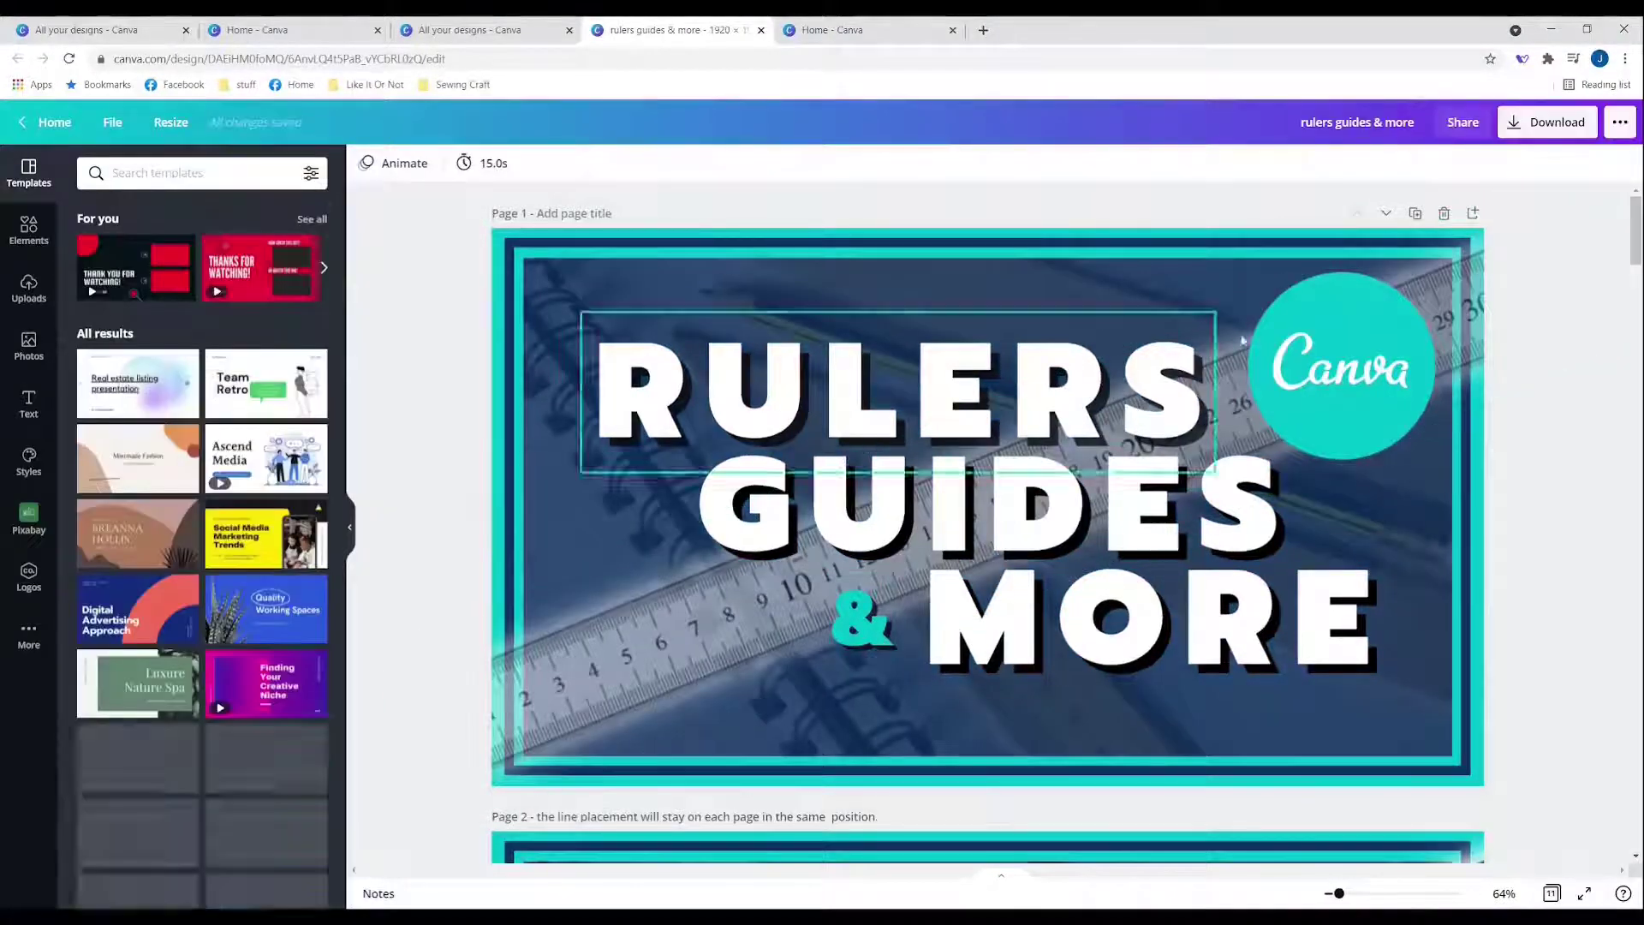
Add a new teal first page with a CANVA CLASS text box at the top left.
left_click(1473, 214)
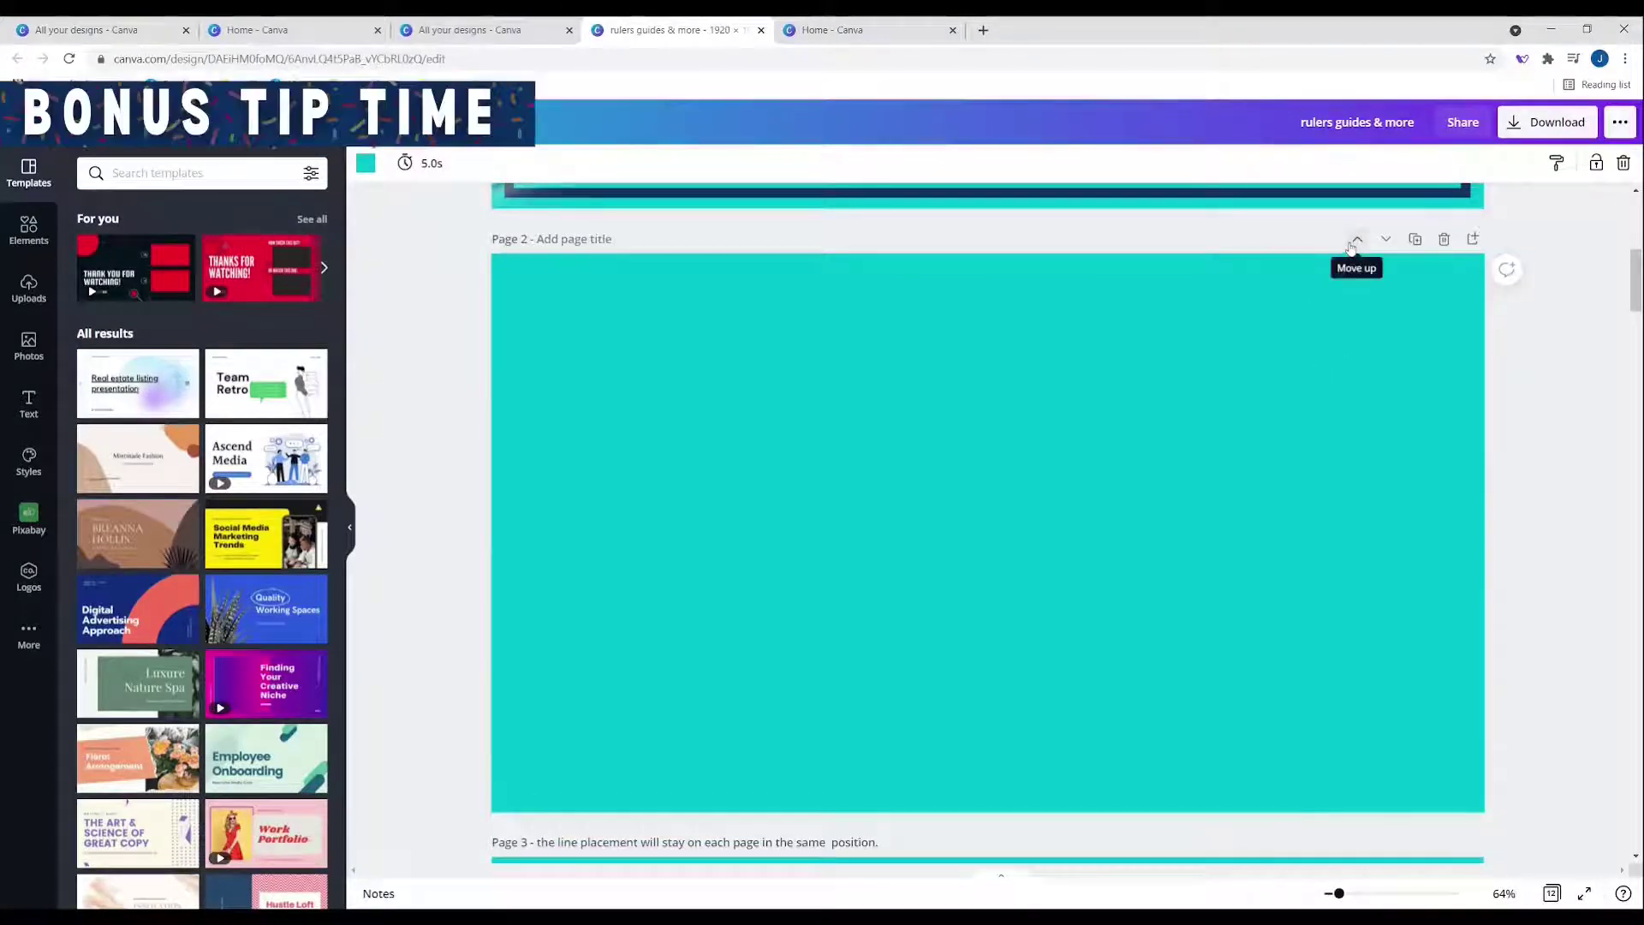
left_click(1351, 245)
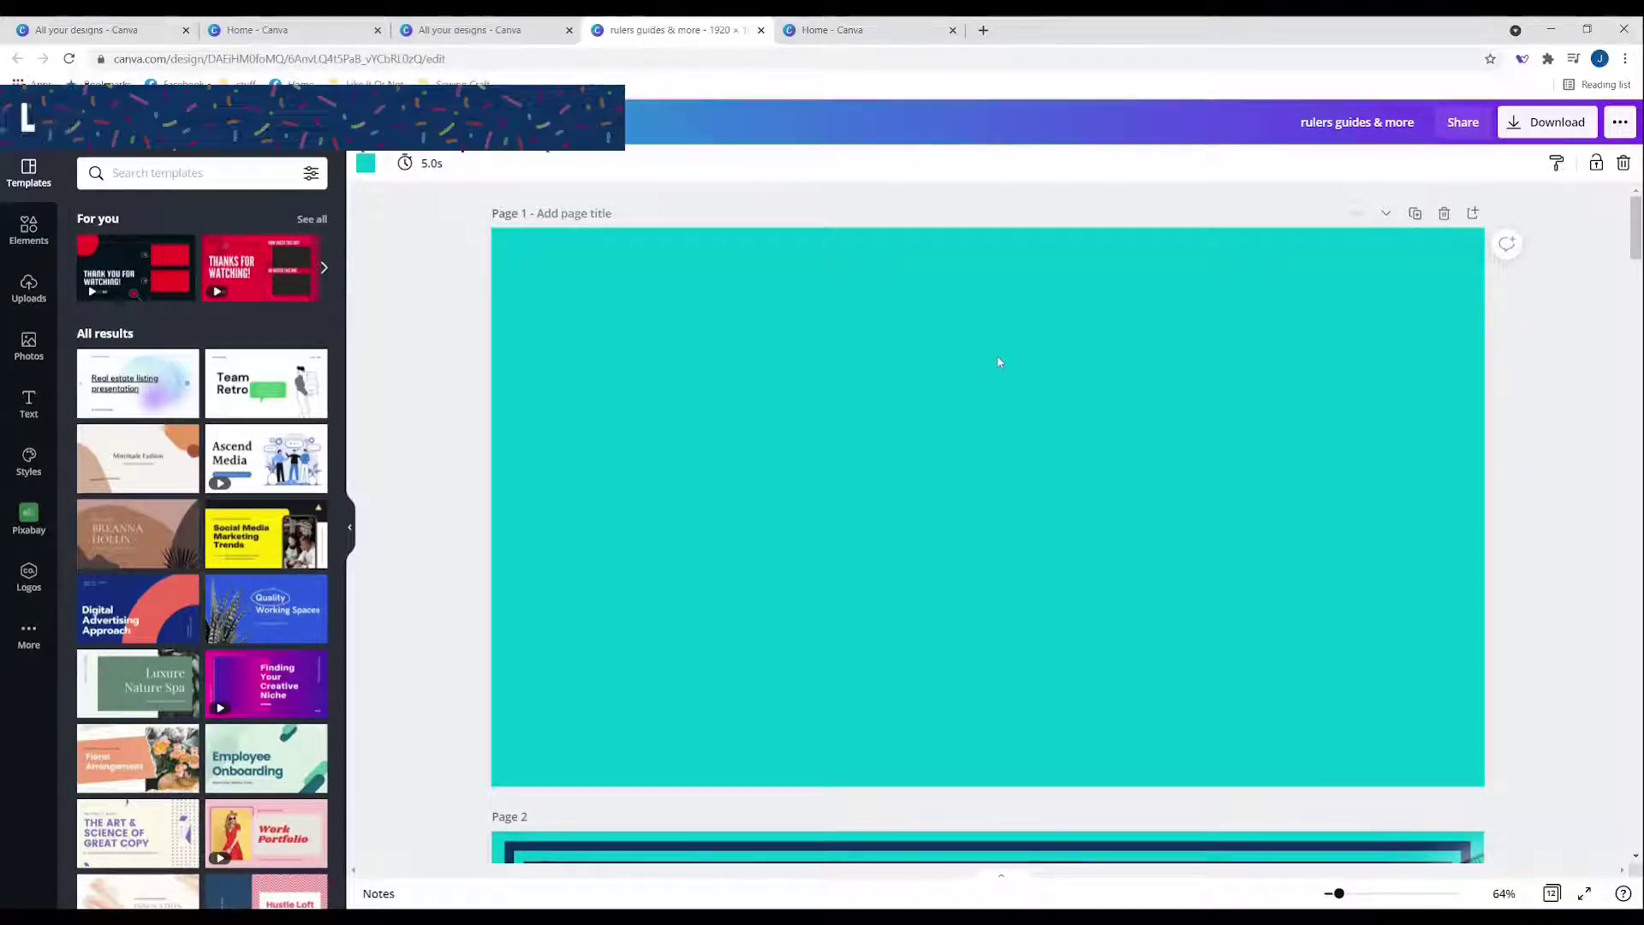
key("t")
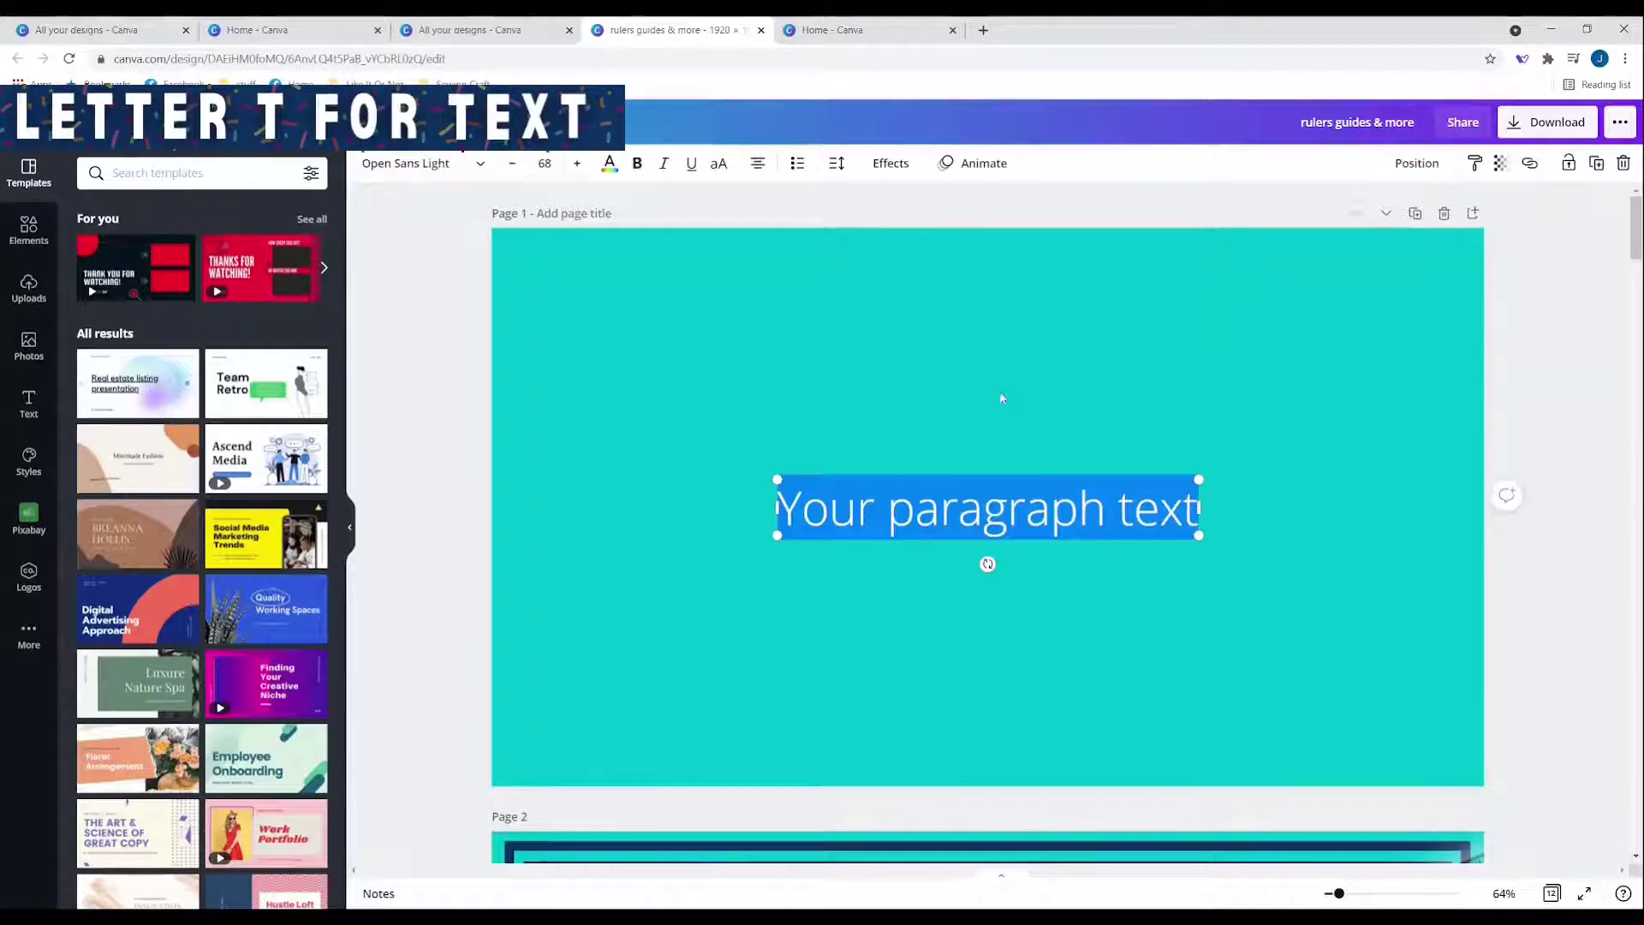
key("Escape")
left_click(839, 379)
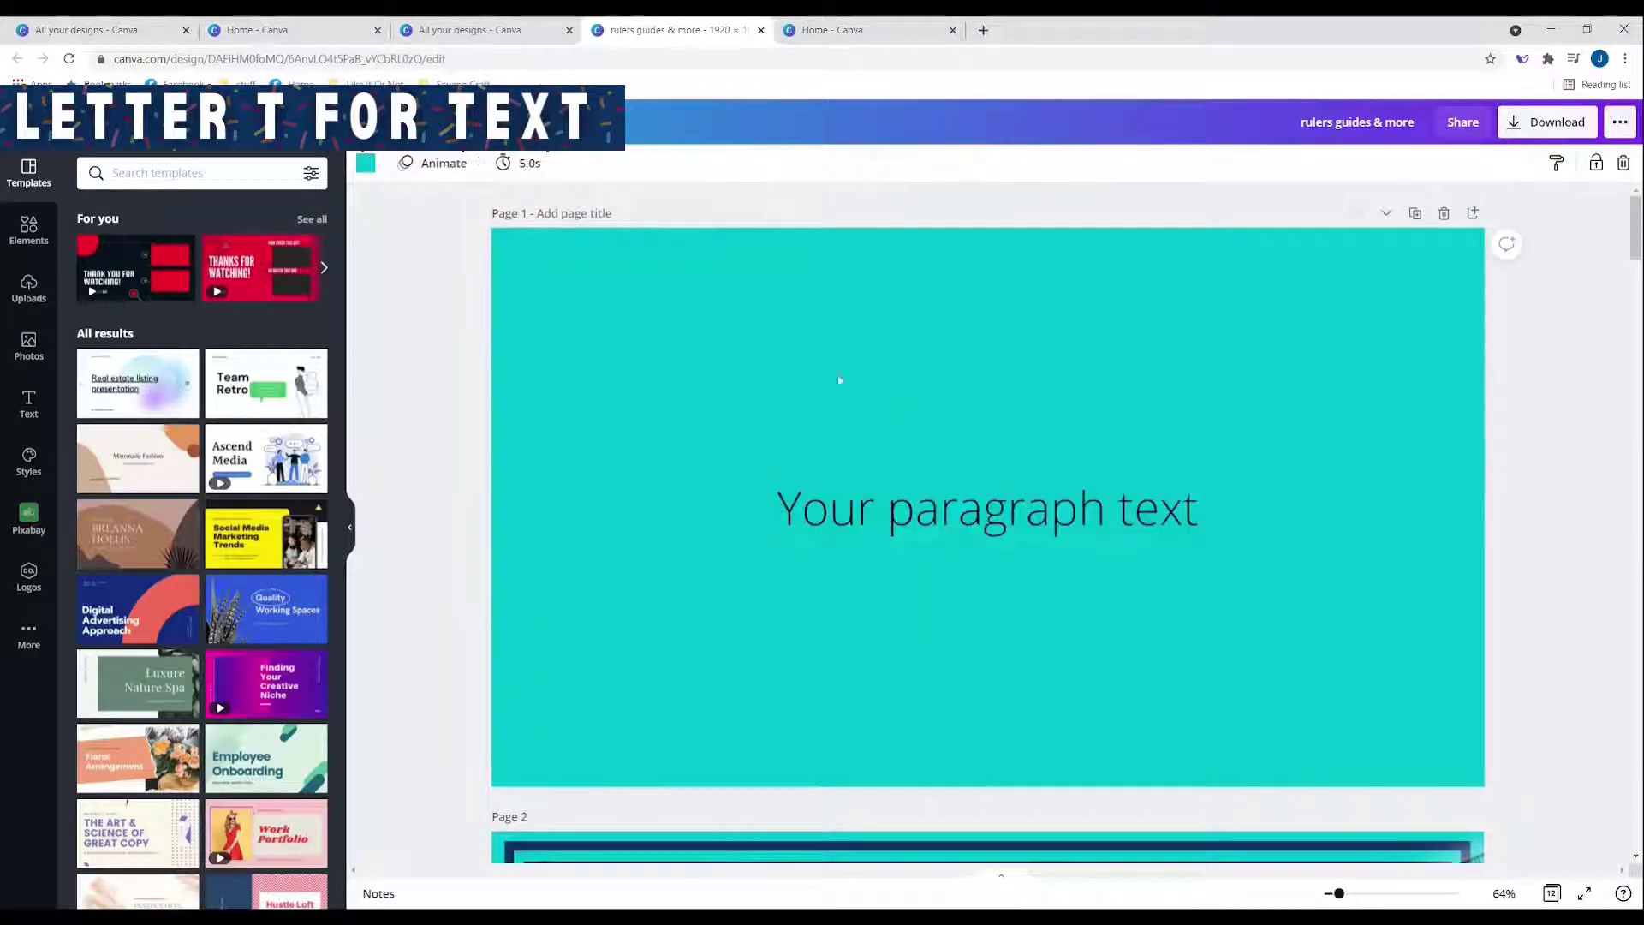
left_click(865, 524)
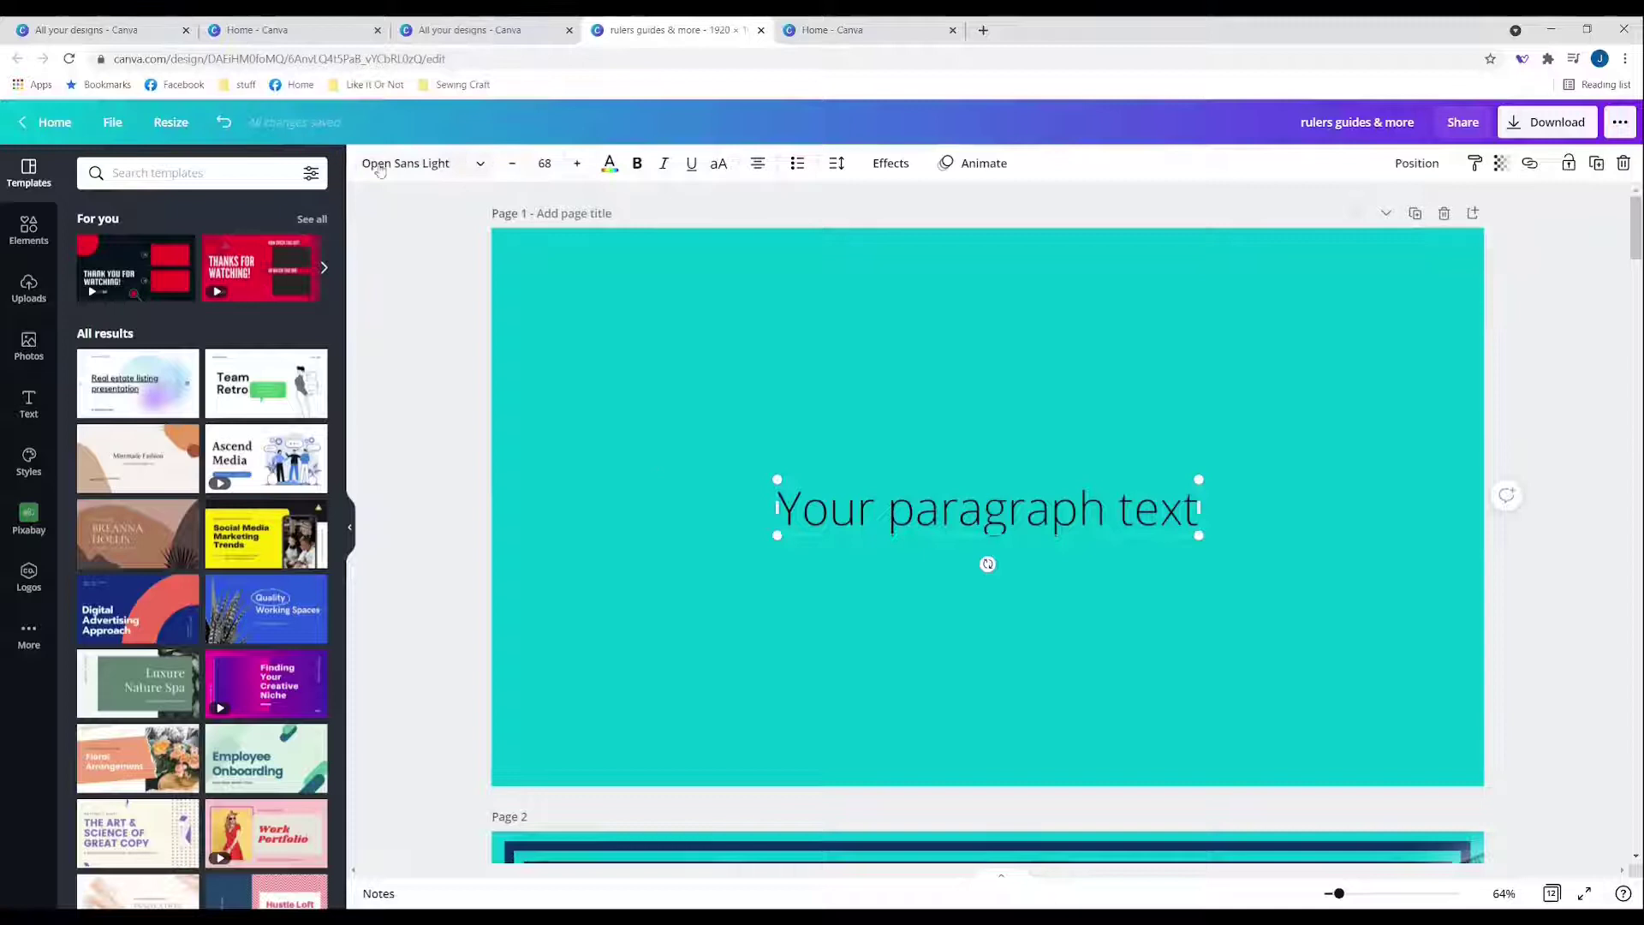
double_click(939, 509)
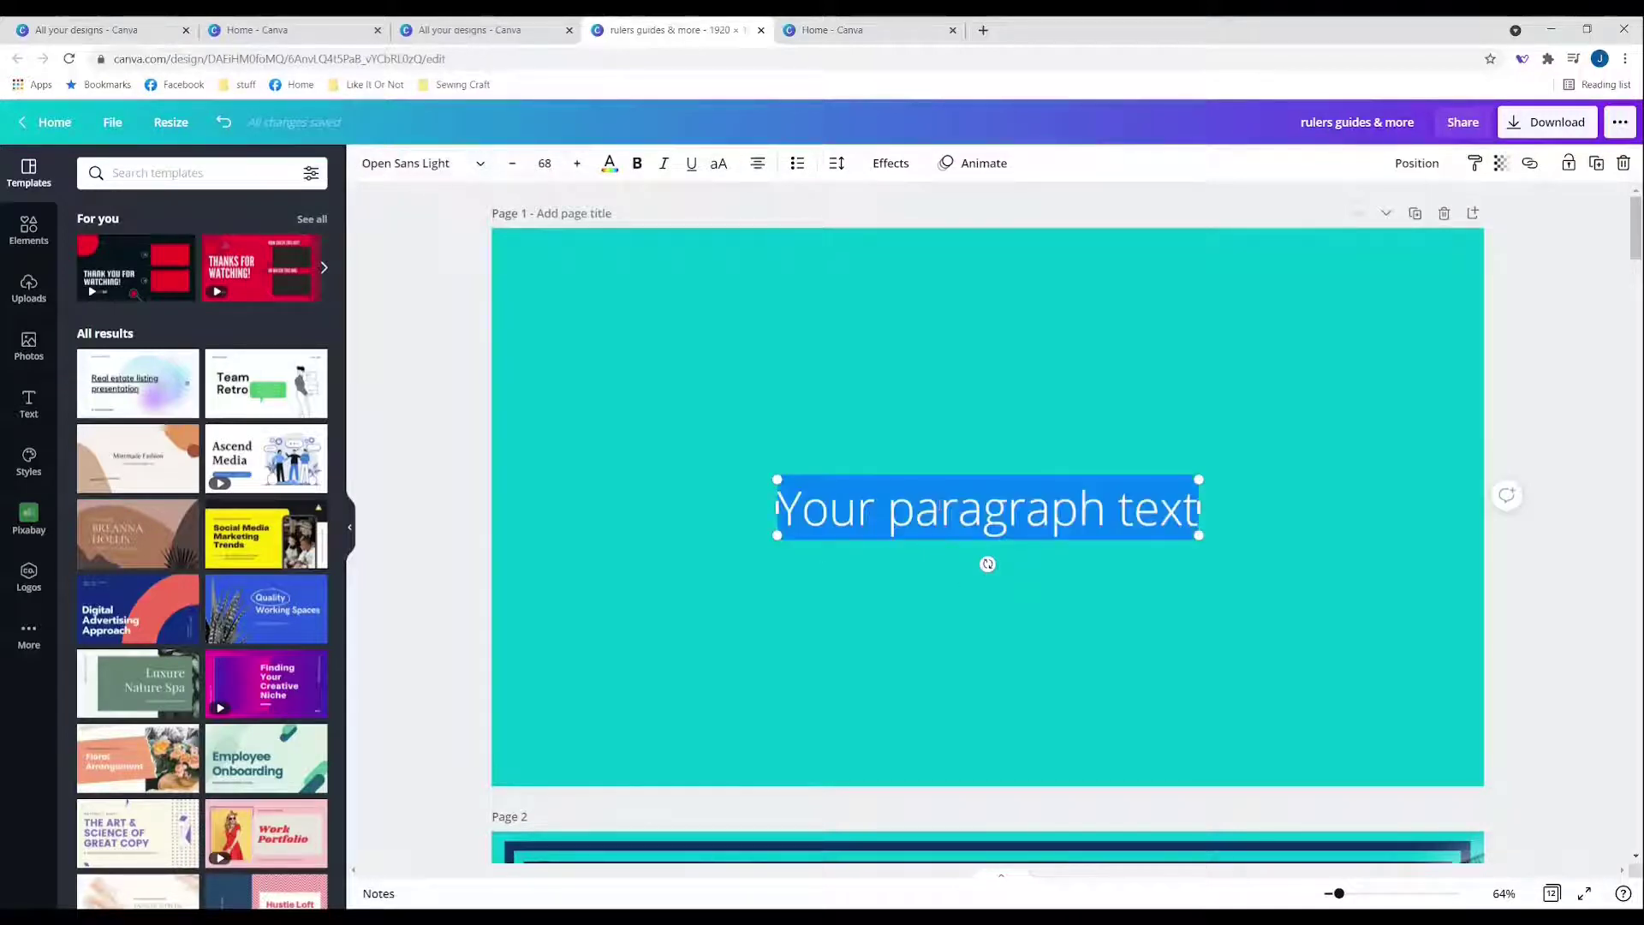
type("CANVA")
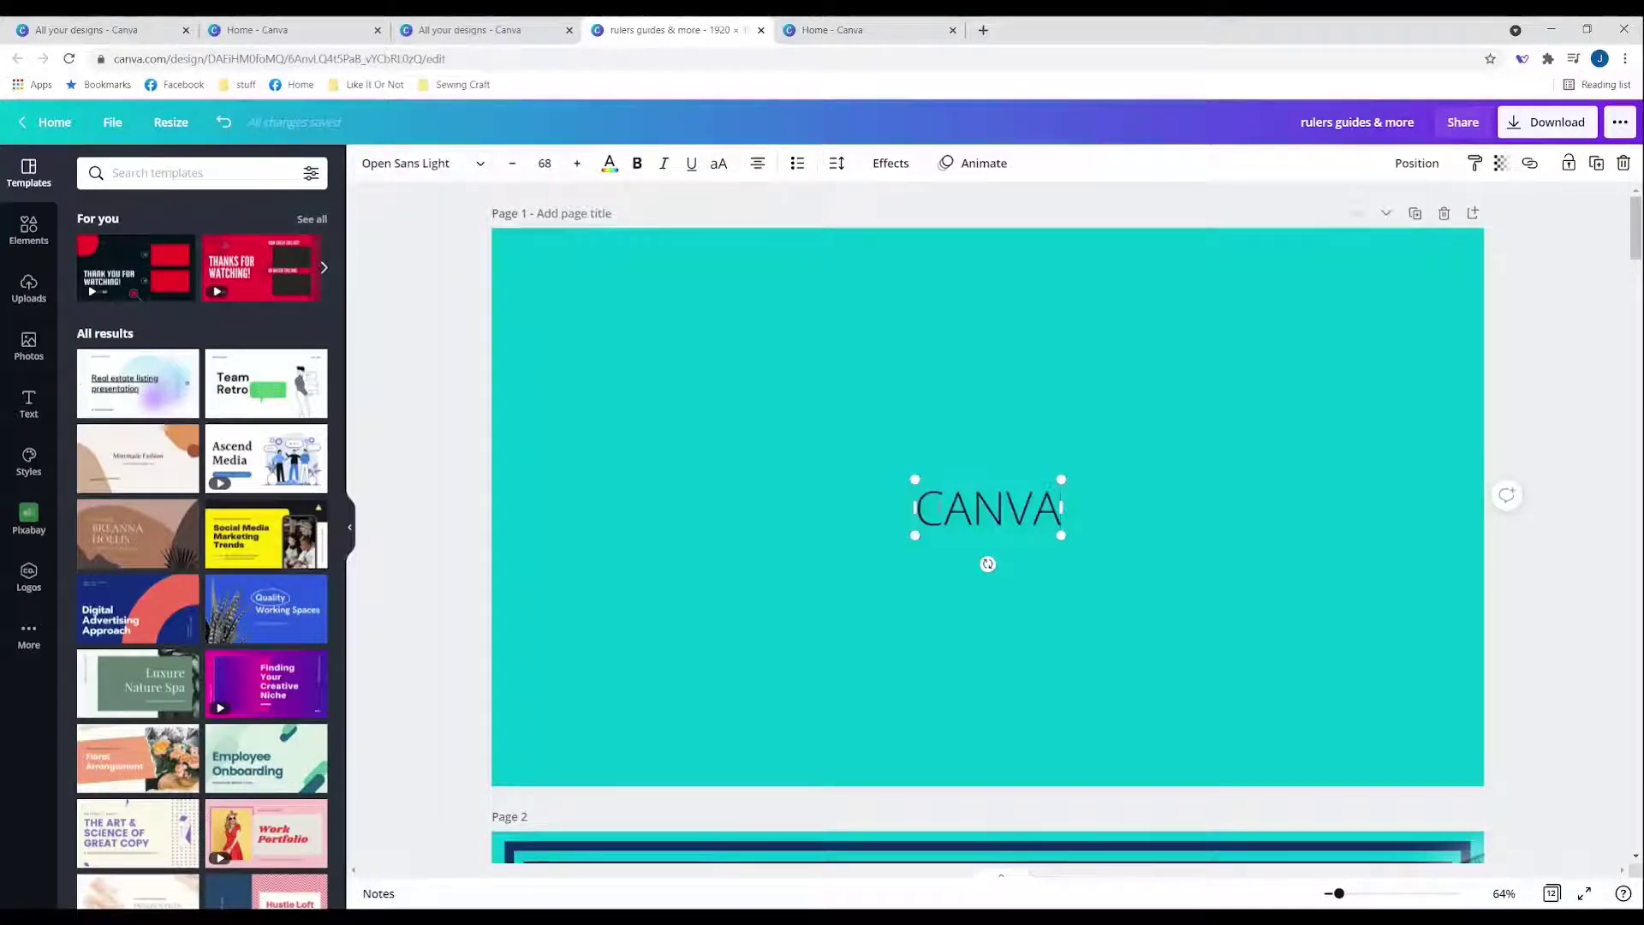
type(" CLASS")
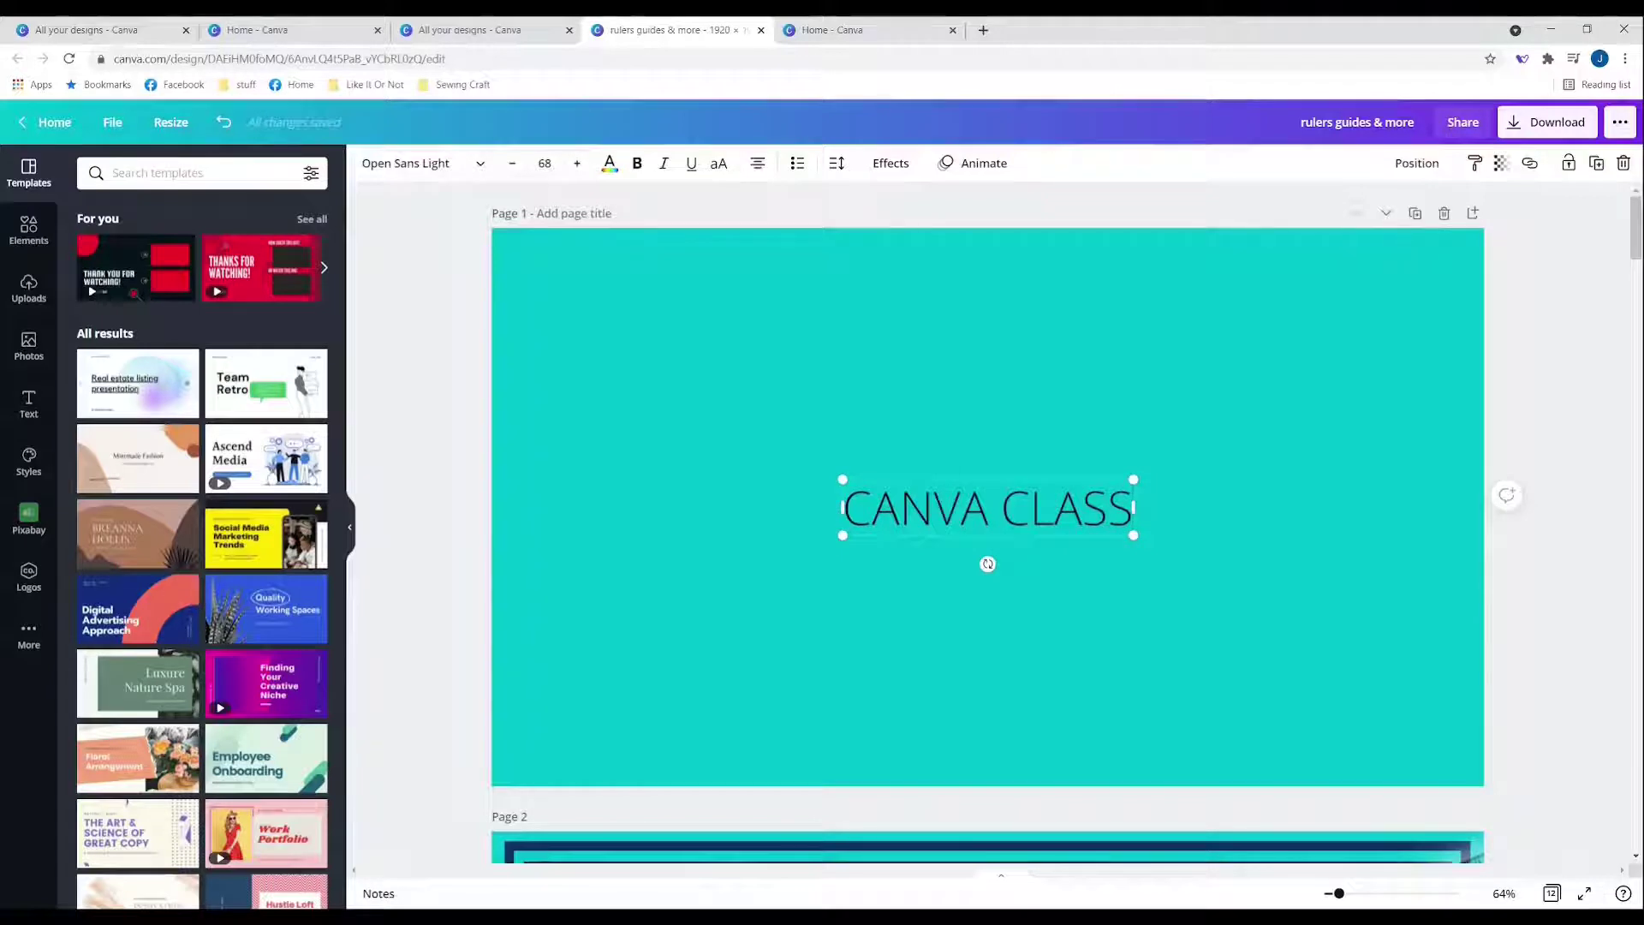
left_click_drag(1016, 472, 722, 279)
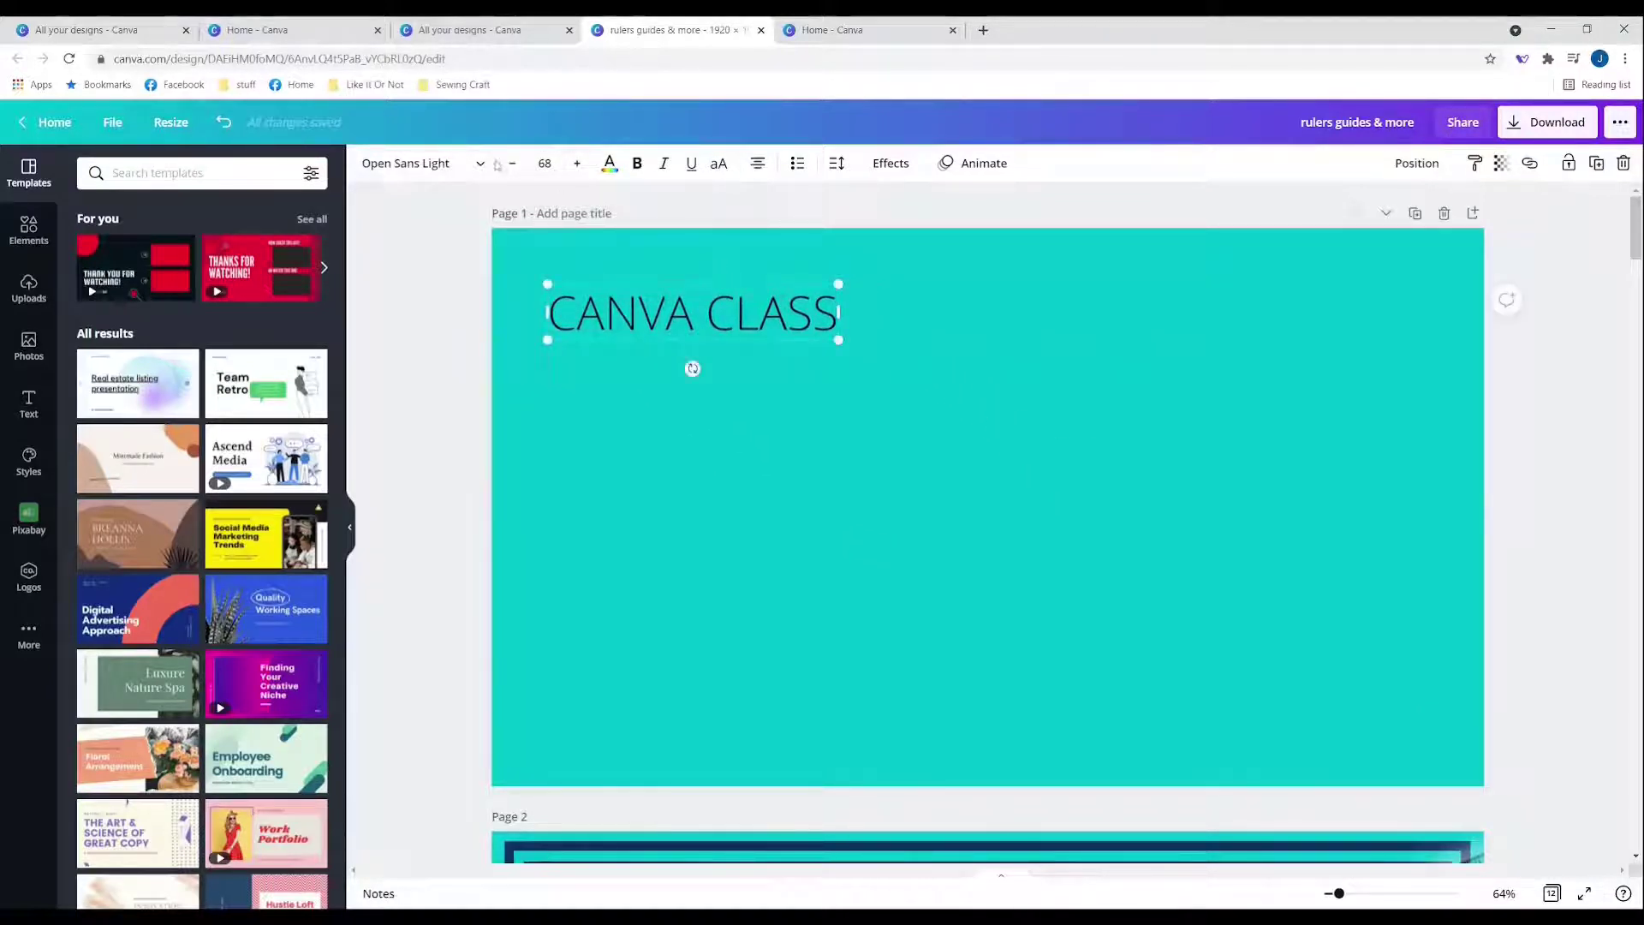
Set the CANVA CLASS title to the Bernoru font and enlarge it to size 87.7.
left_click(482, 165)
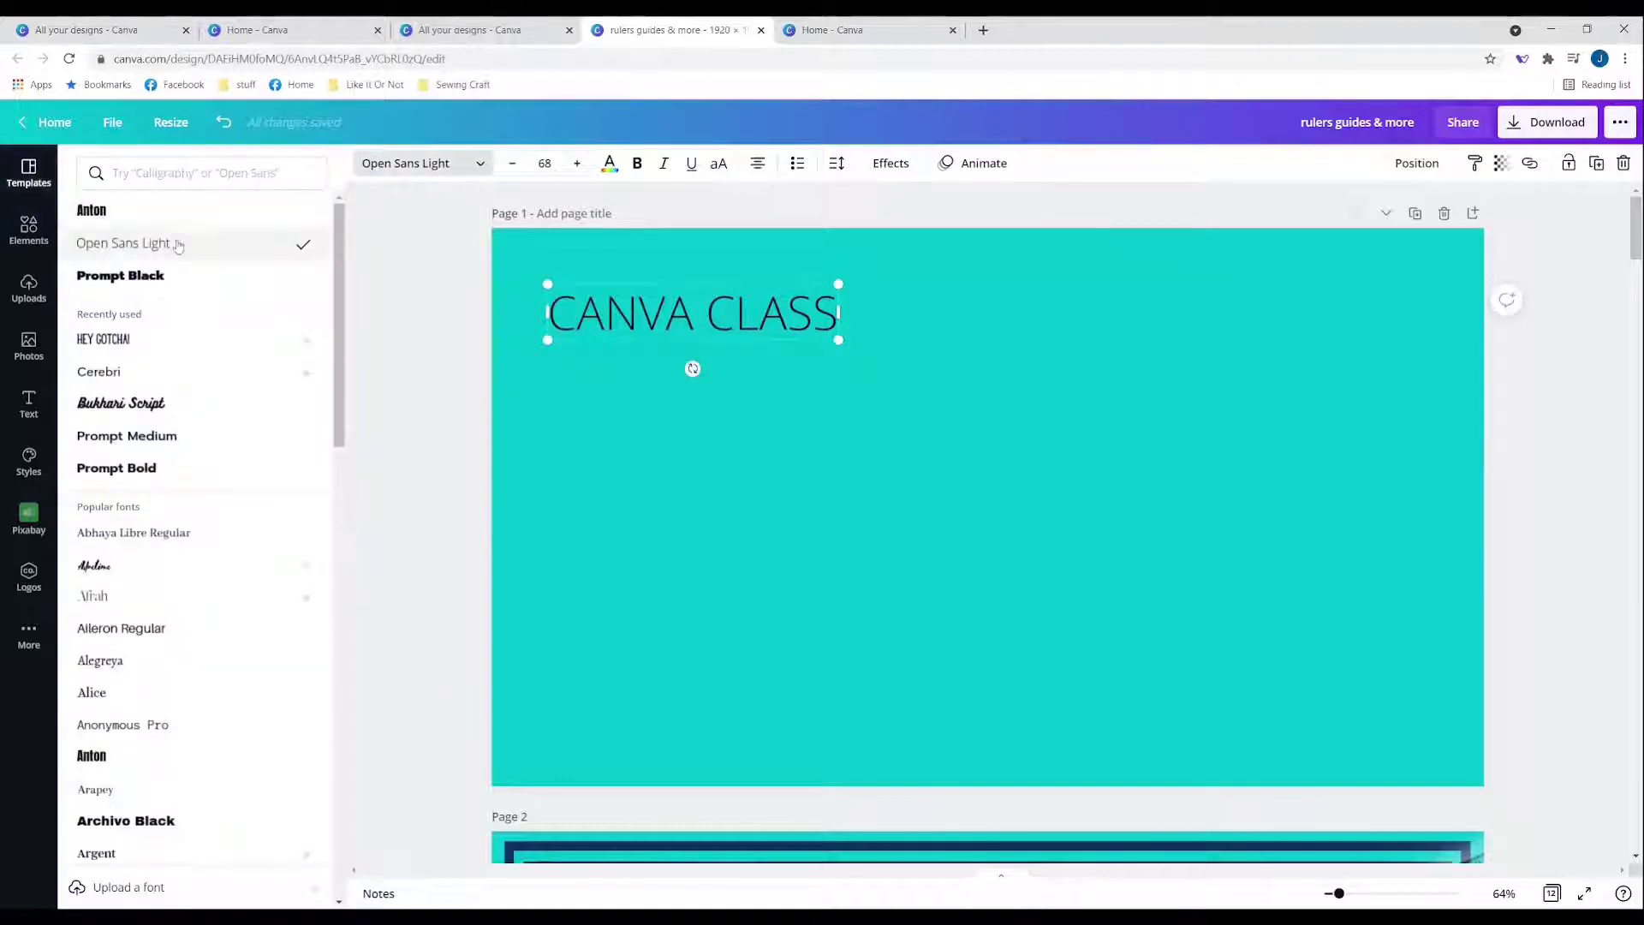
left_click(159, 171)
type("BER")
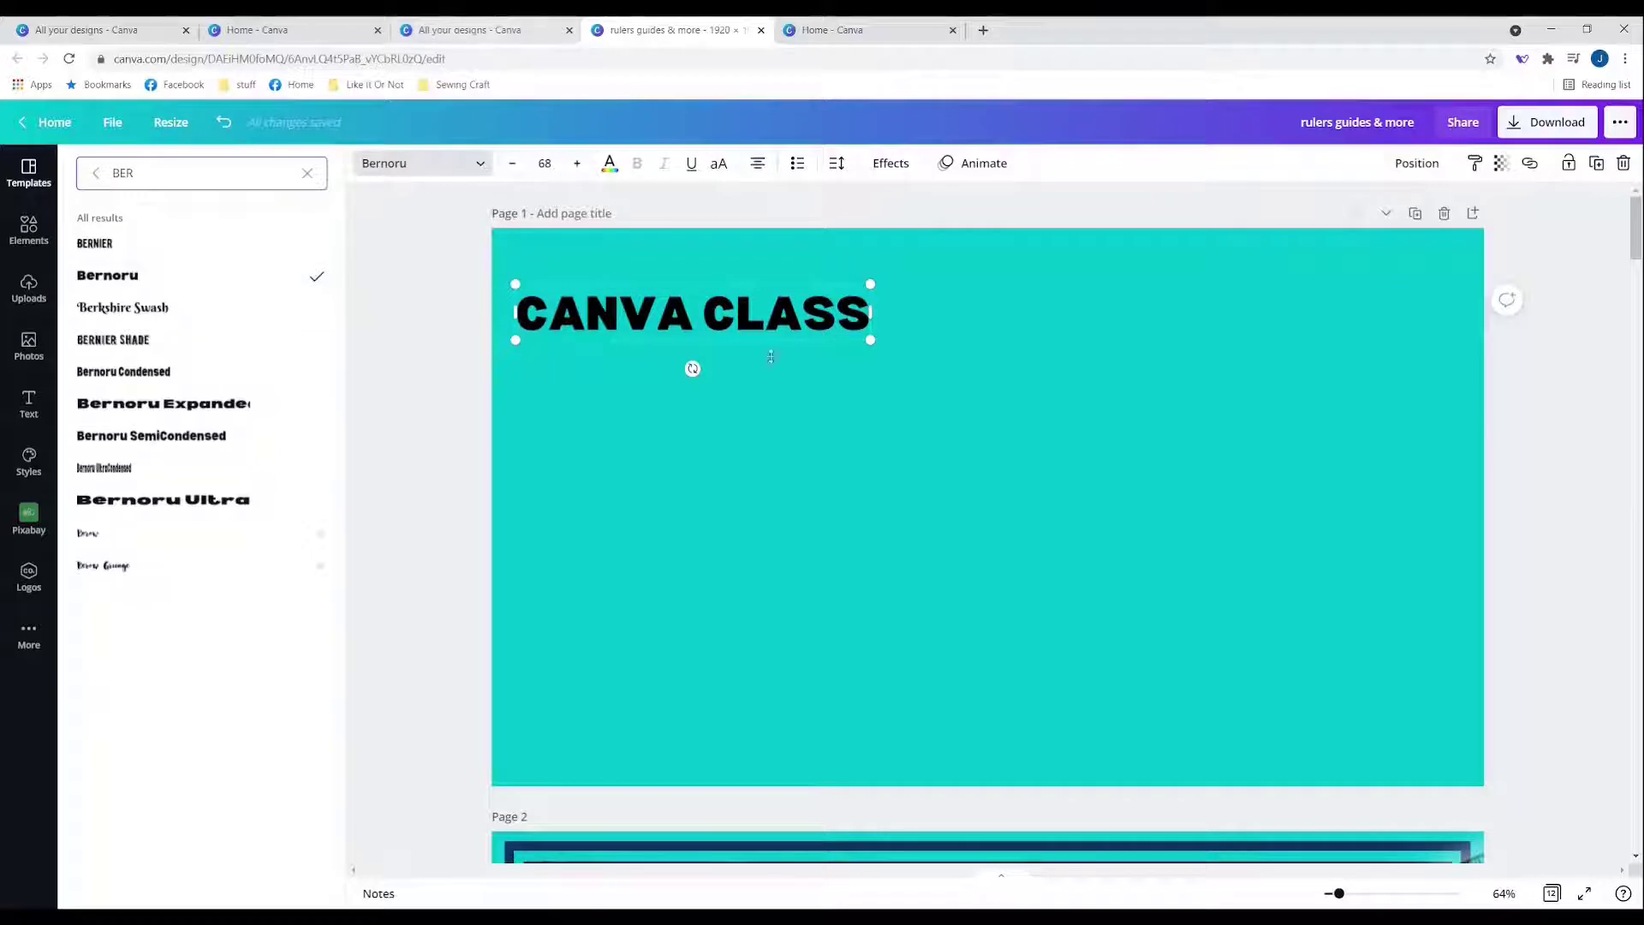
left_click_drag(870, 284, 998, 283)
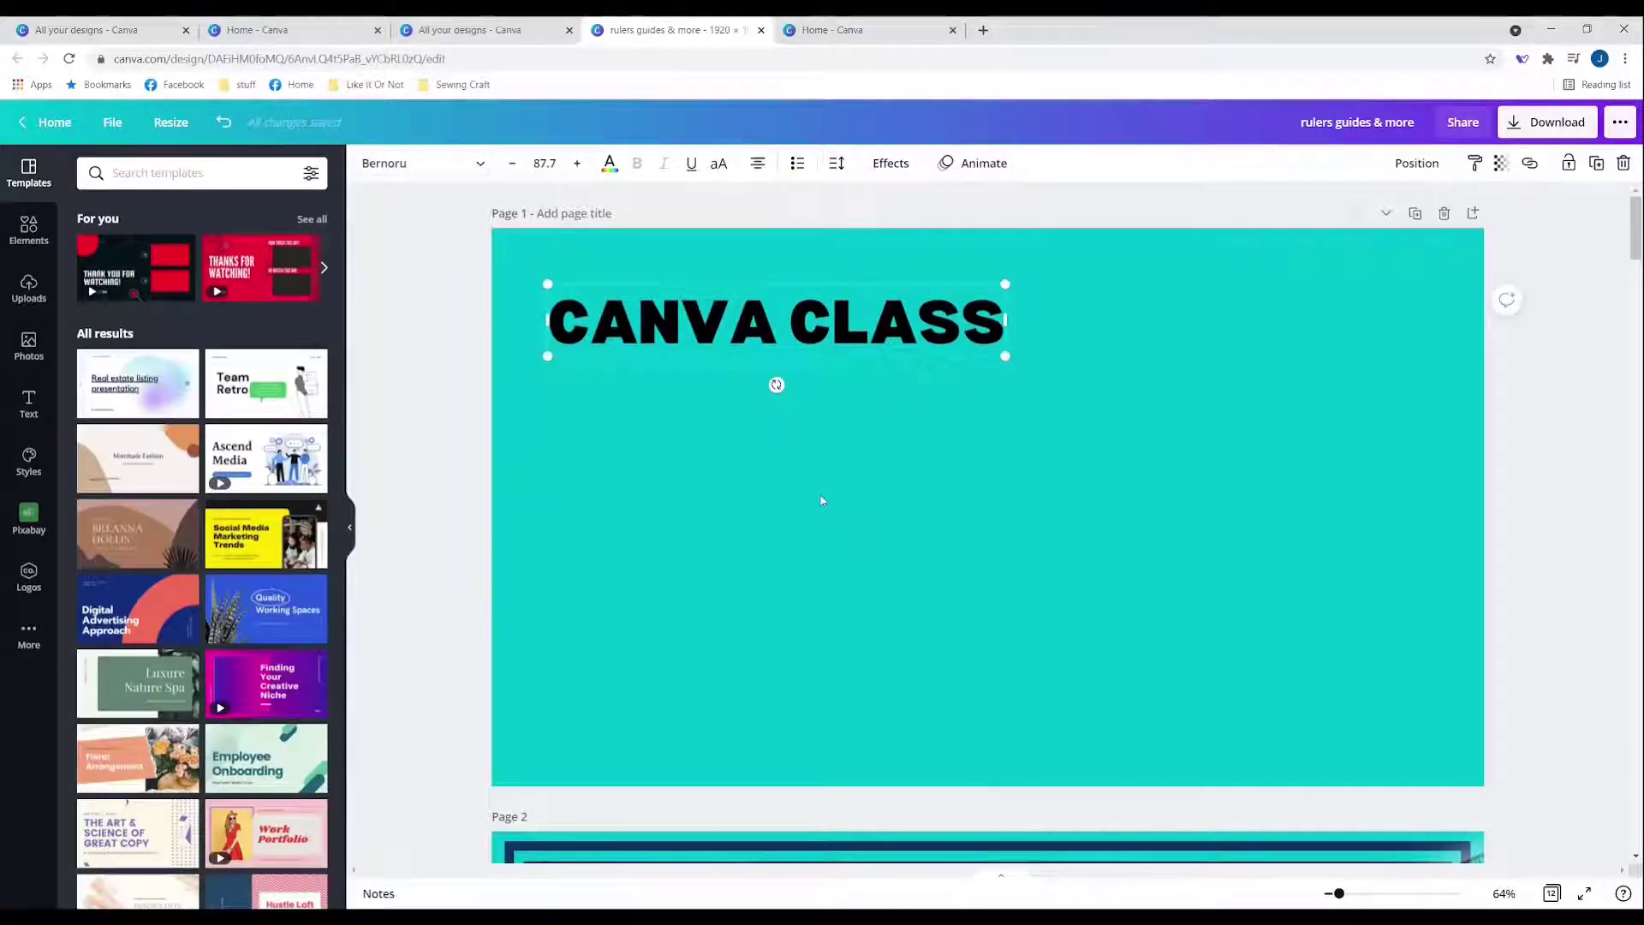
left_click(794, 487)
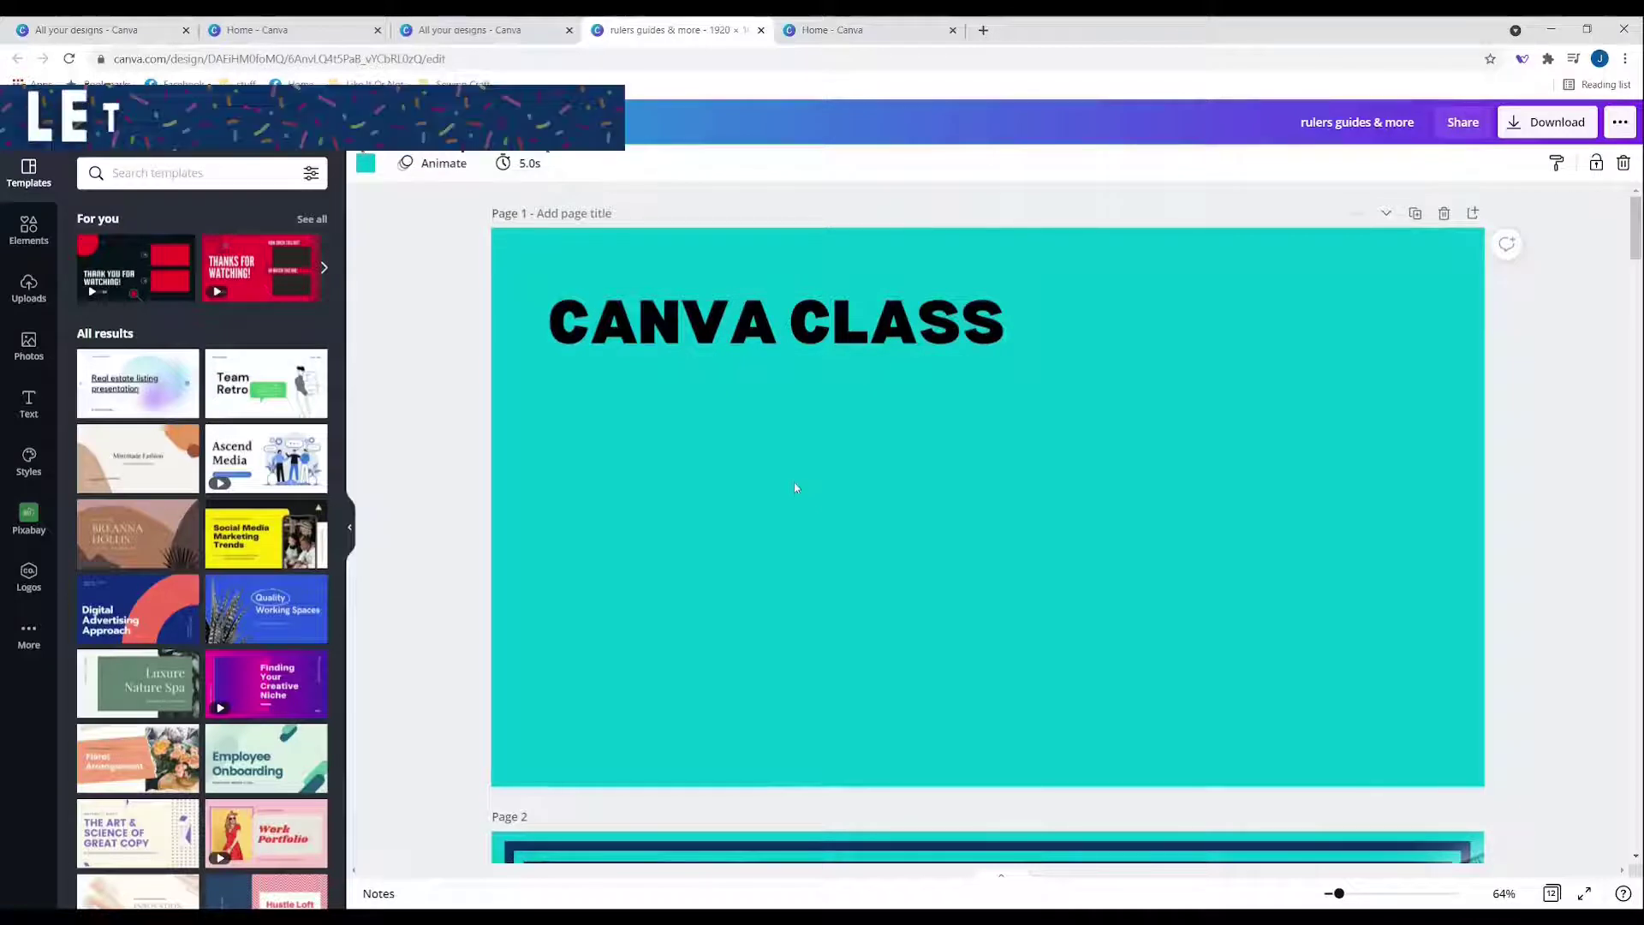
Add a horizontal black line and set its weight to 30.
key("l")
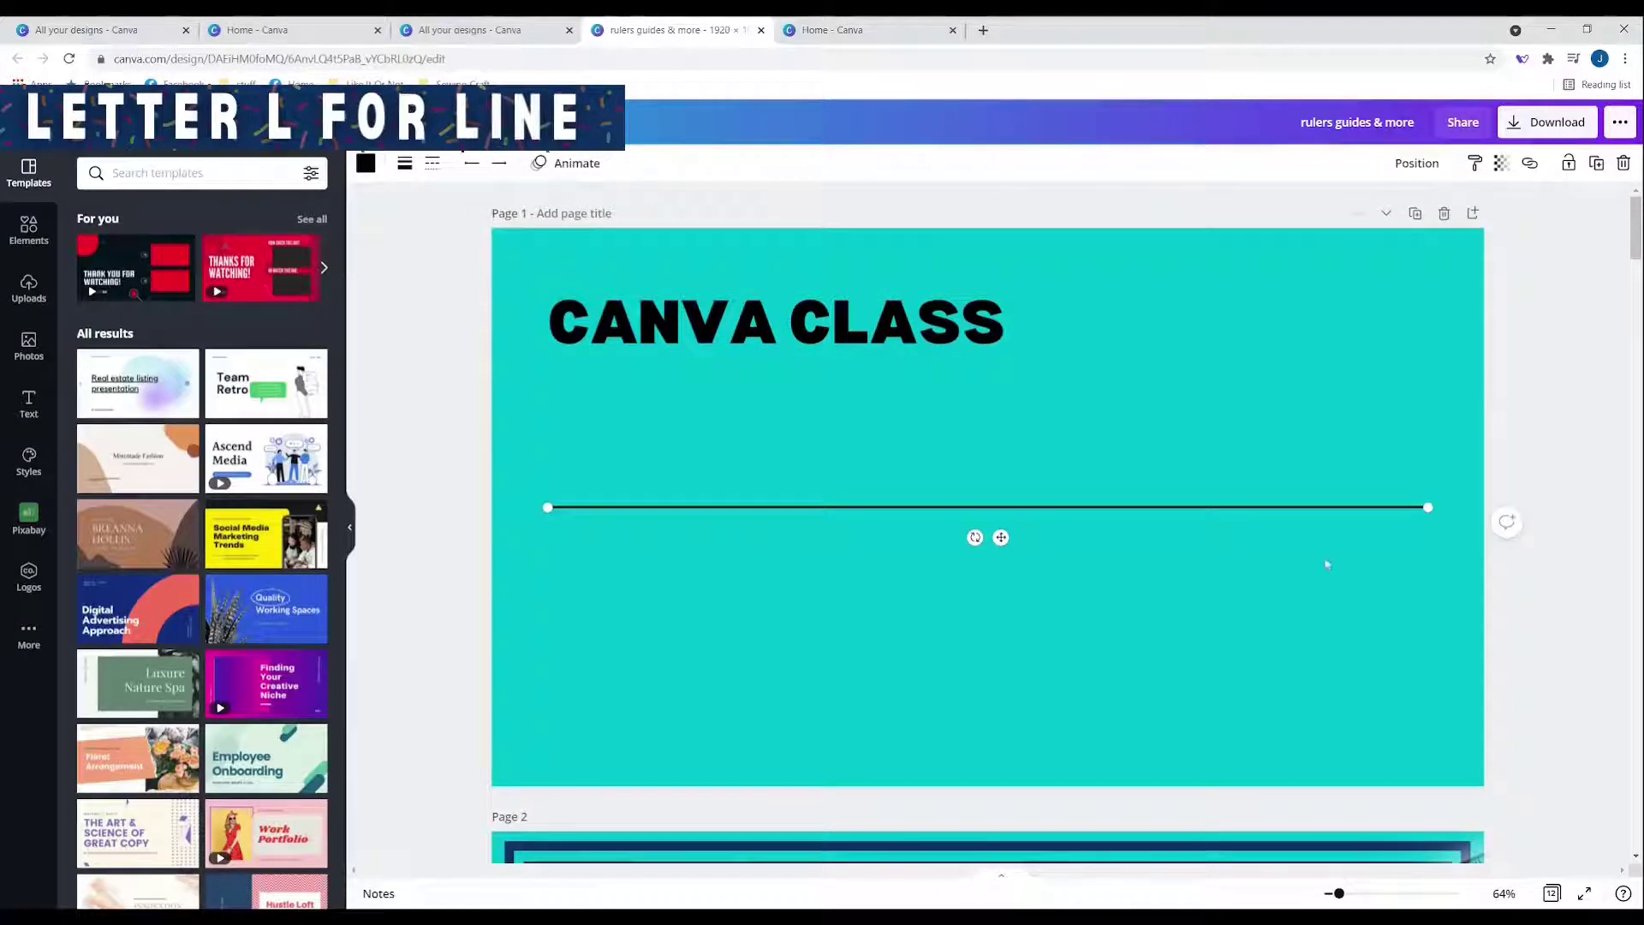
left_click(407, 163)
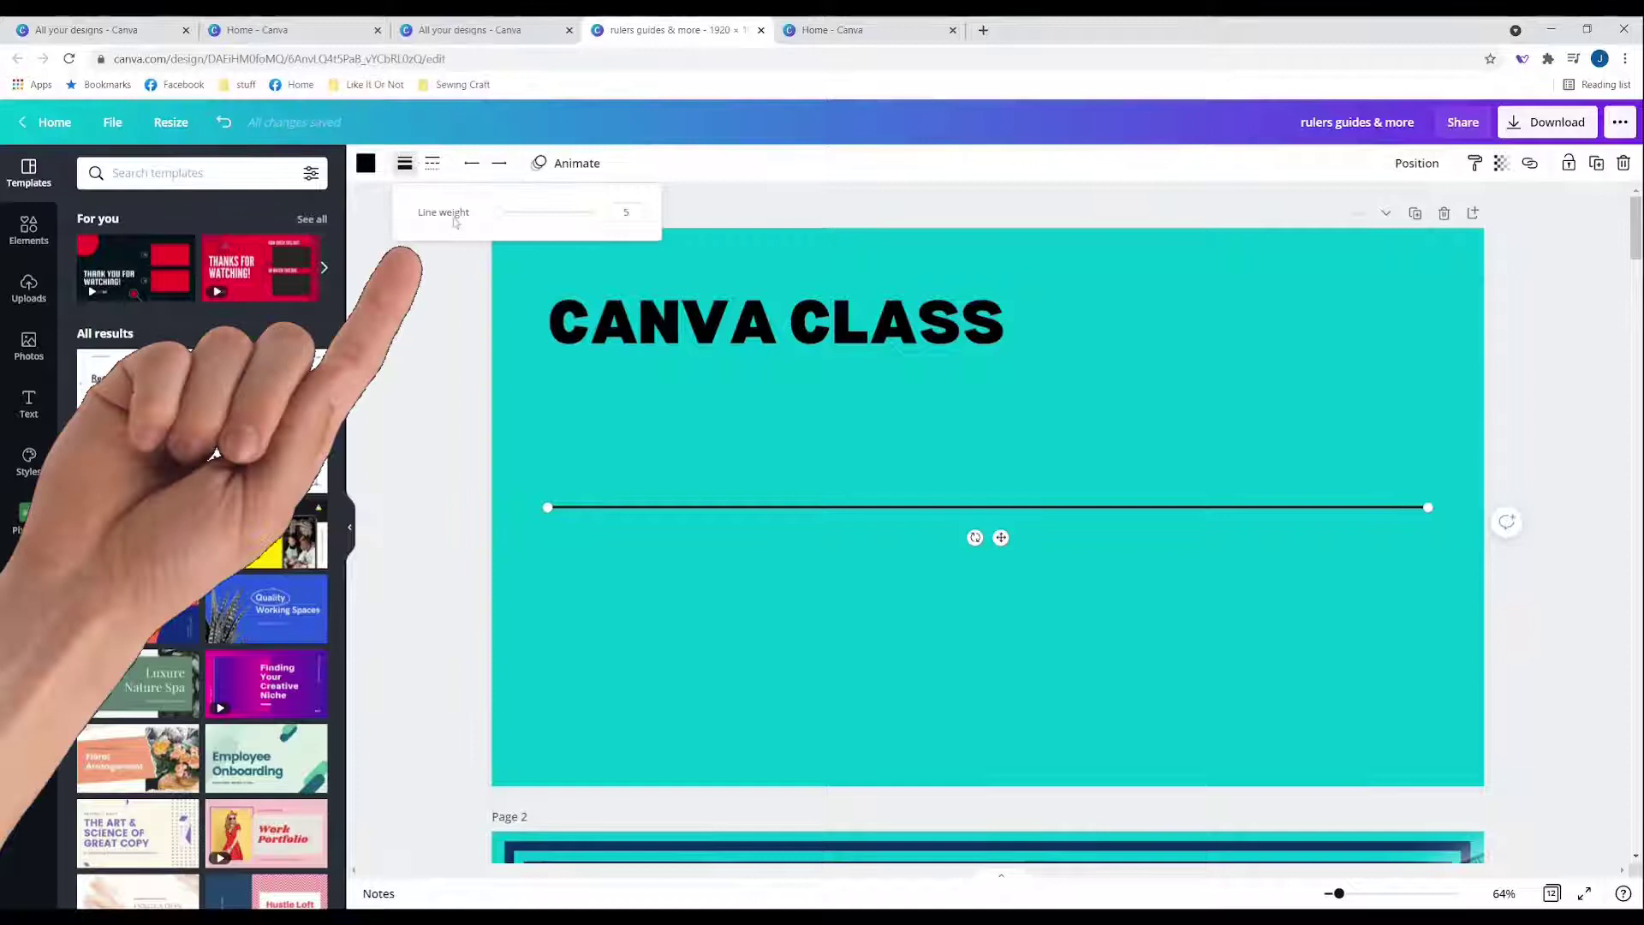
left_click_drag(490, 221, 525, 224)
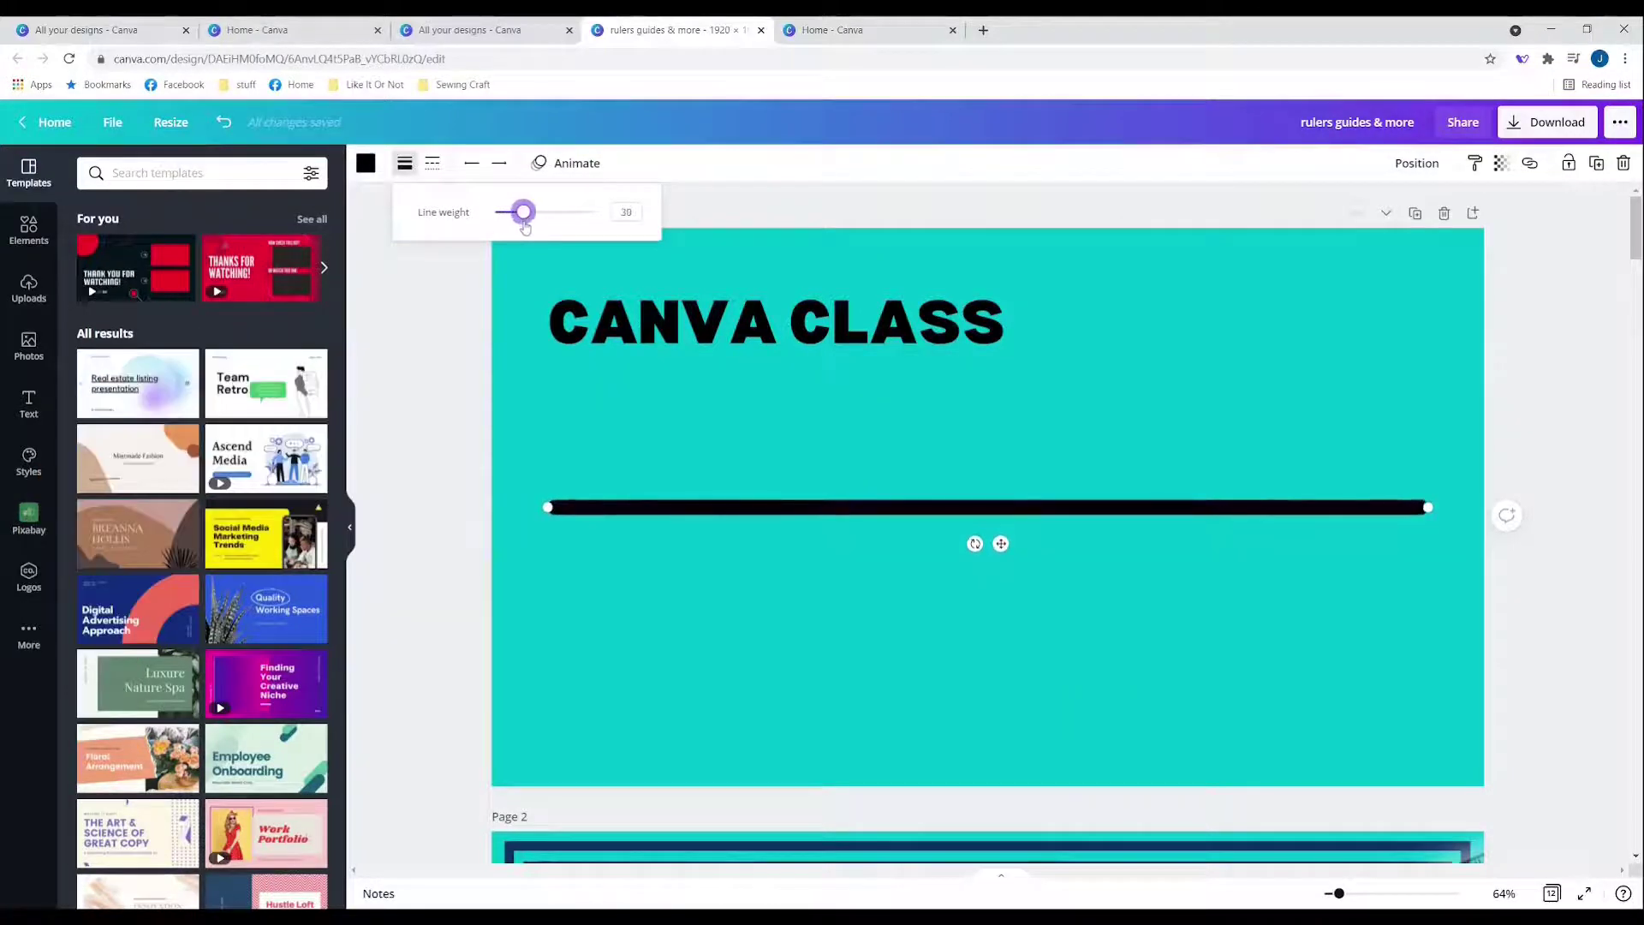
left_click(433, 164)
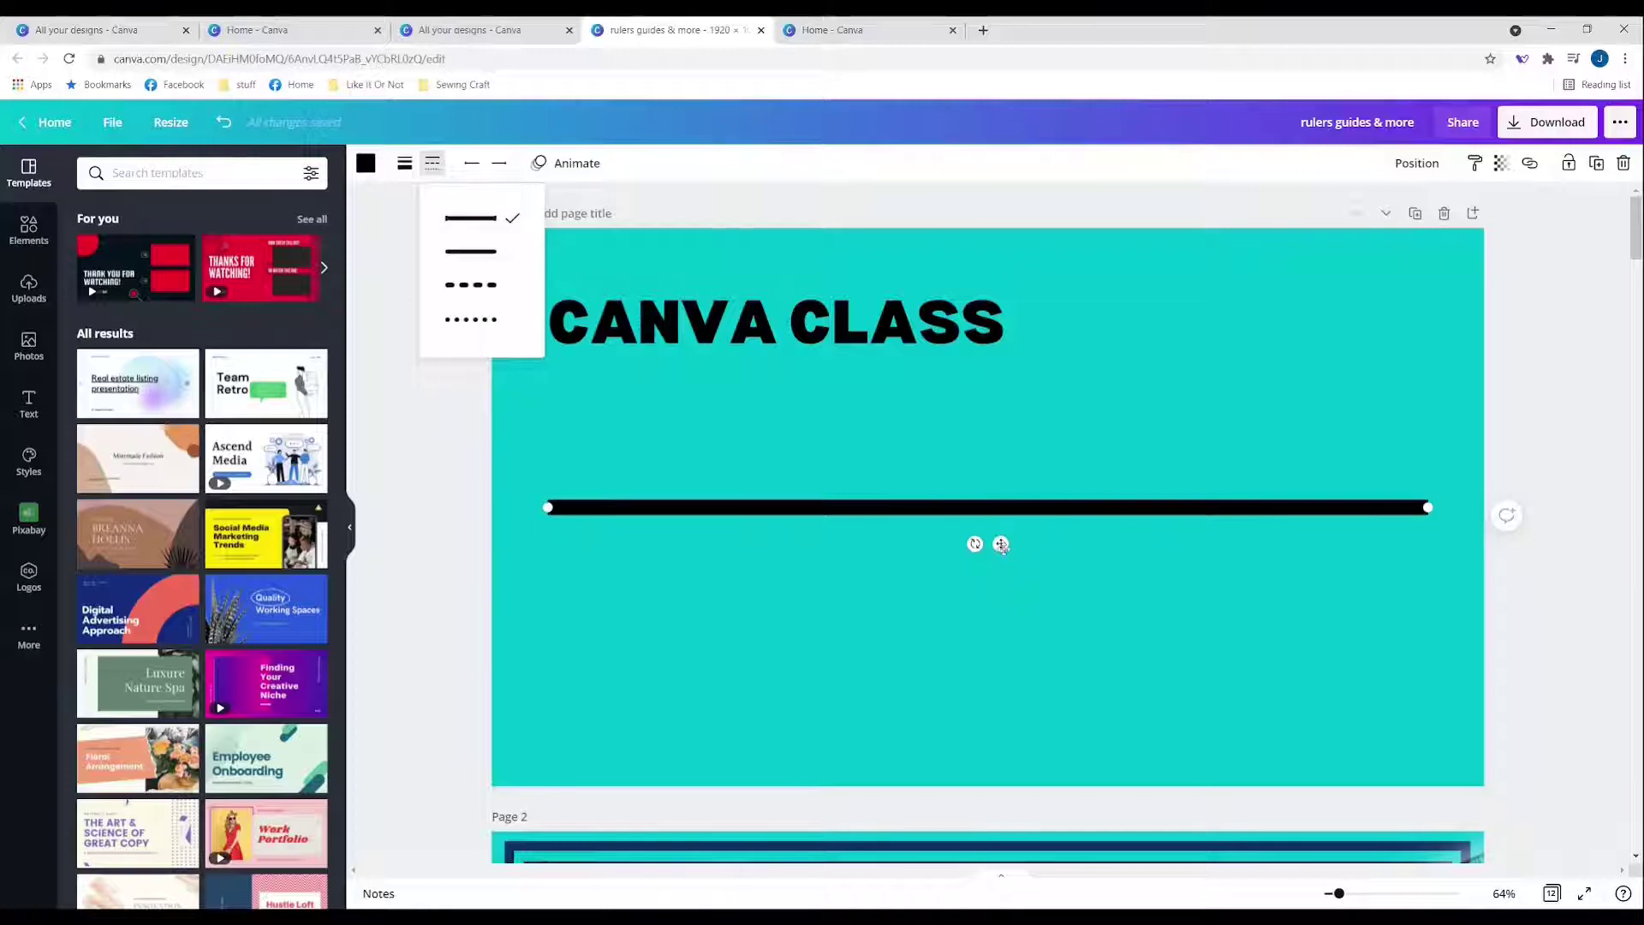
Place the line just under CANVA CLASS and put a copy of the title below it.
left_click_drag(1000, 543, 1006, 399)
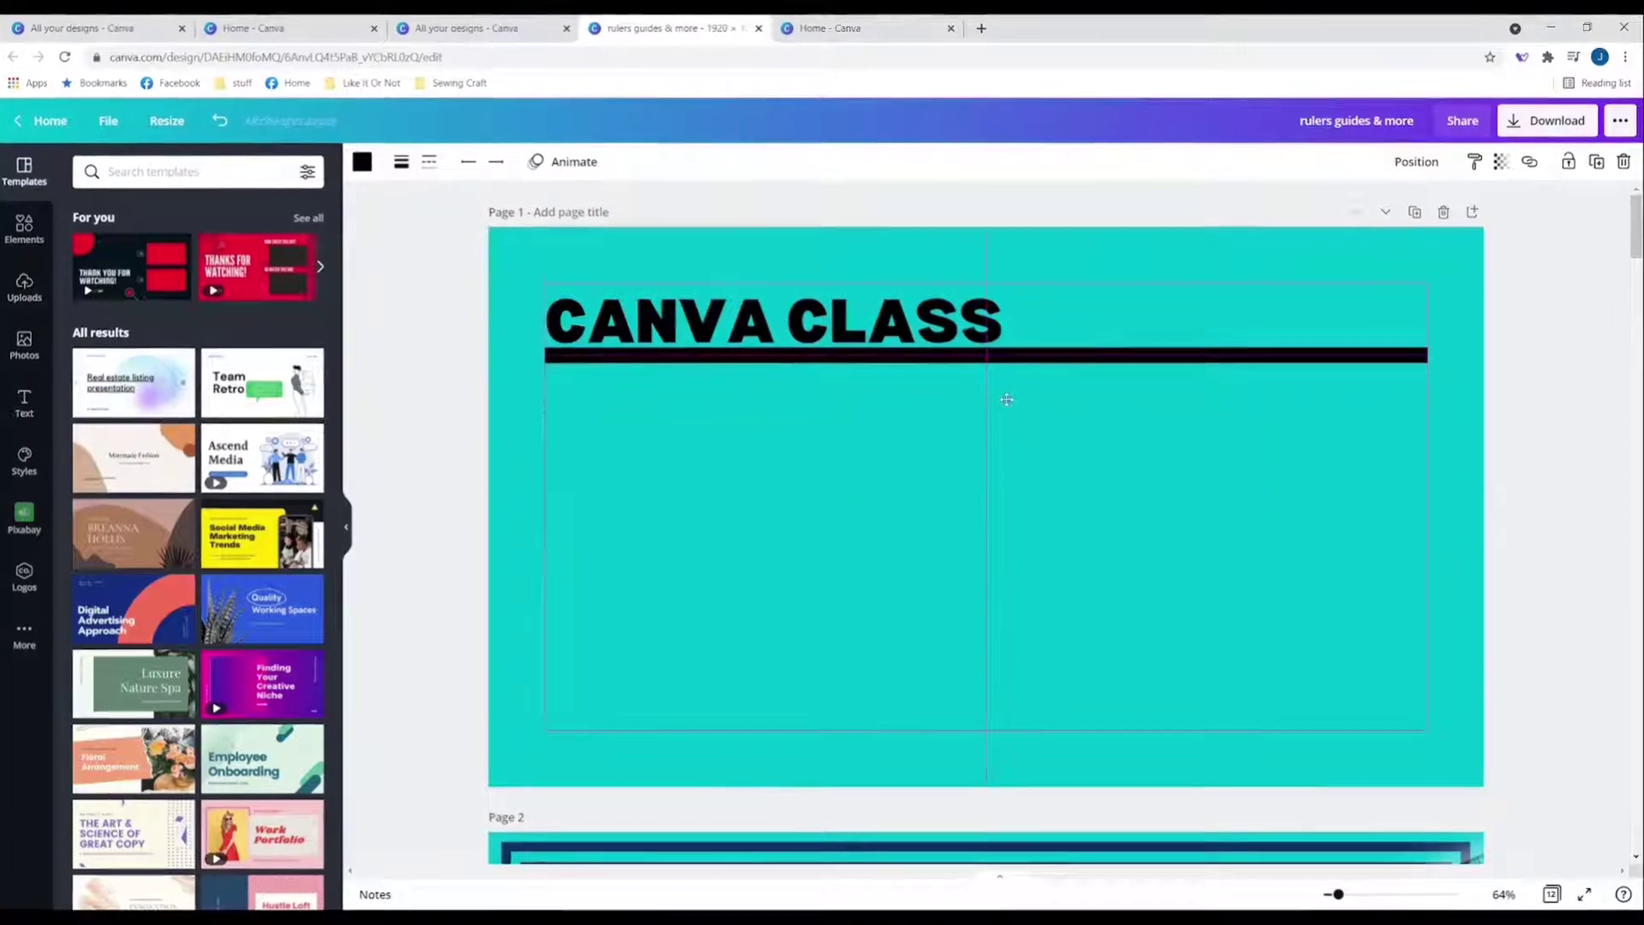
left_click(844, 496)
left_click(785, 309)
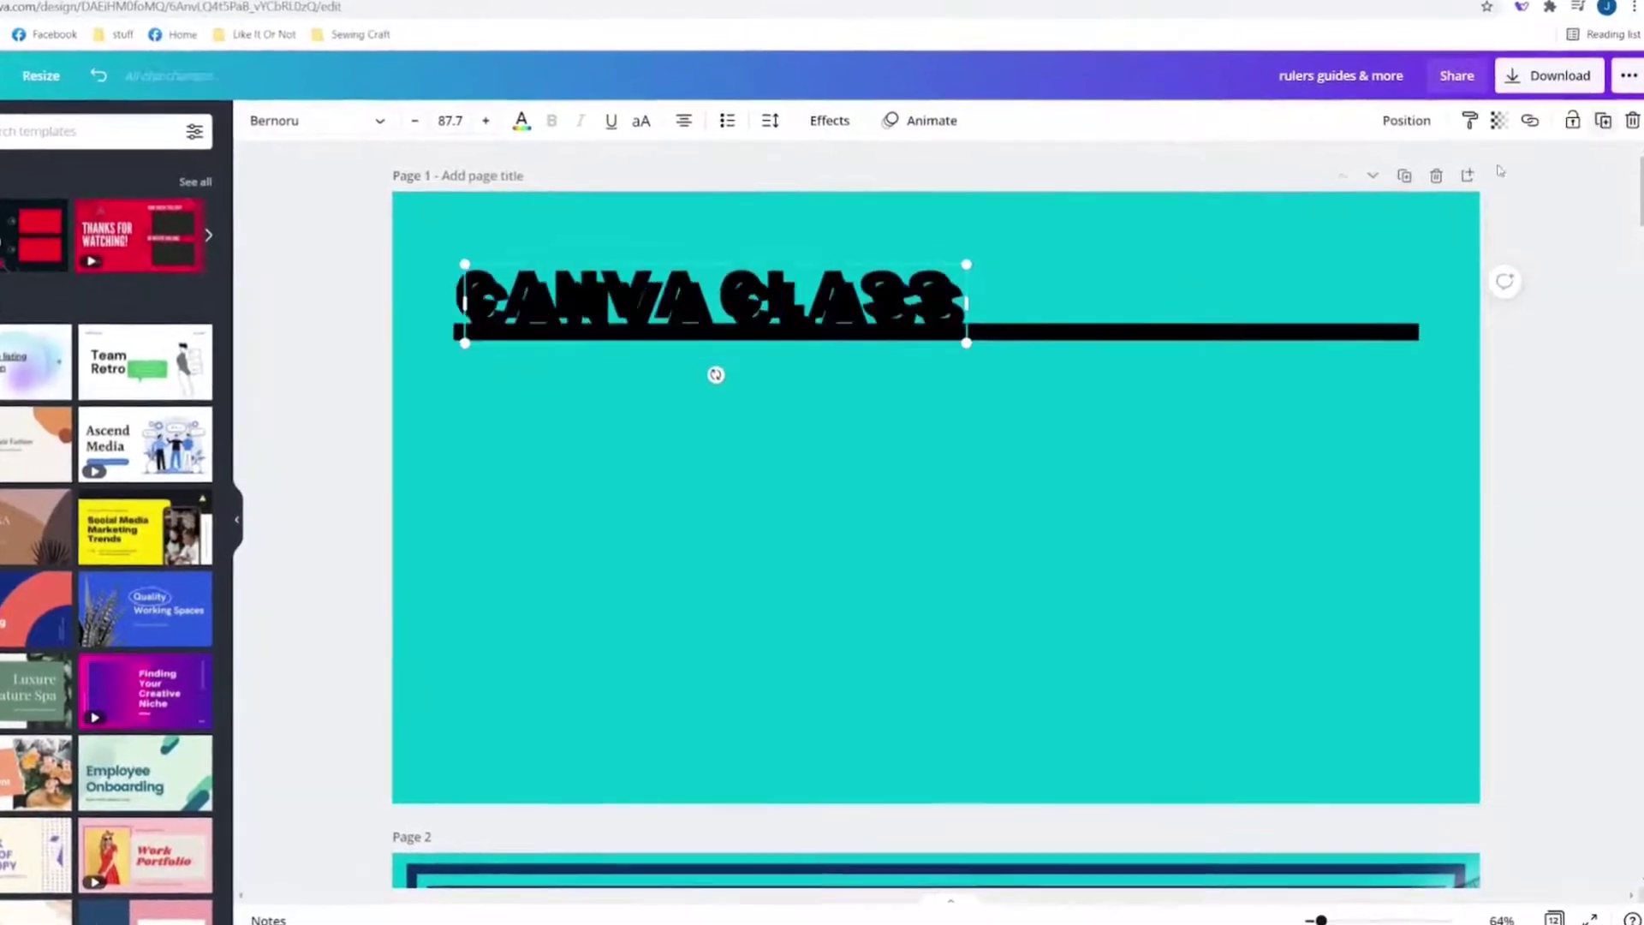
left_click_drag(779, 300, 734, 368)
Retype the copy as 'rulers, Guides & More' on one line, size 61.6, just under the line.
scroll(711, 523, "down", 5)
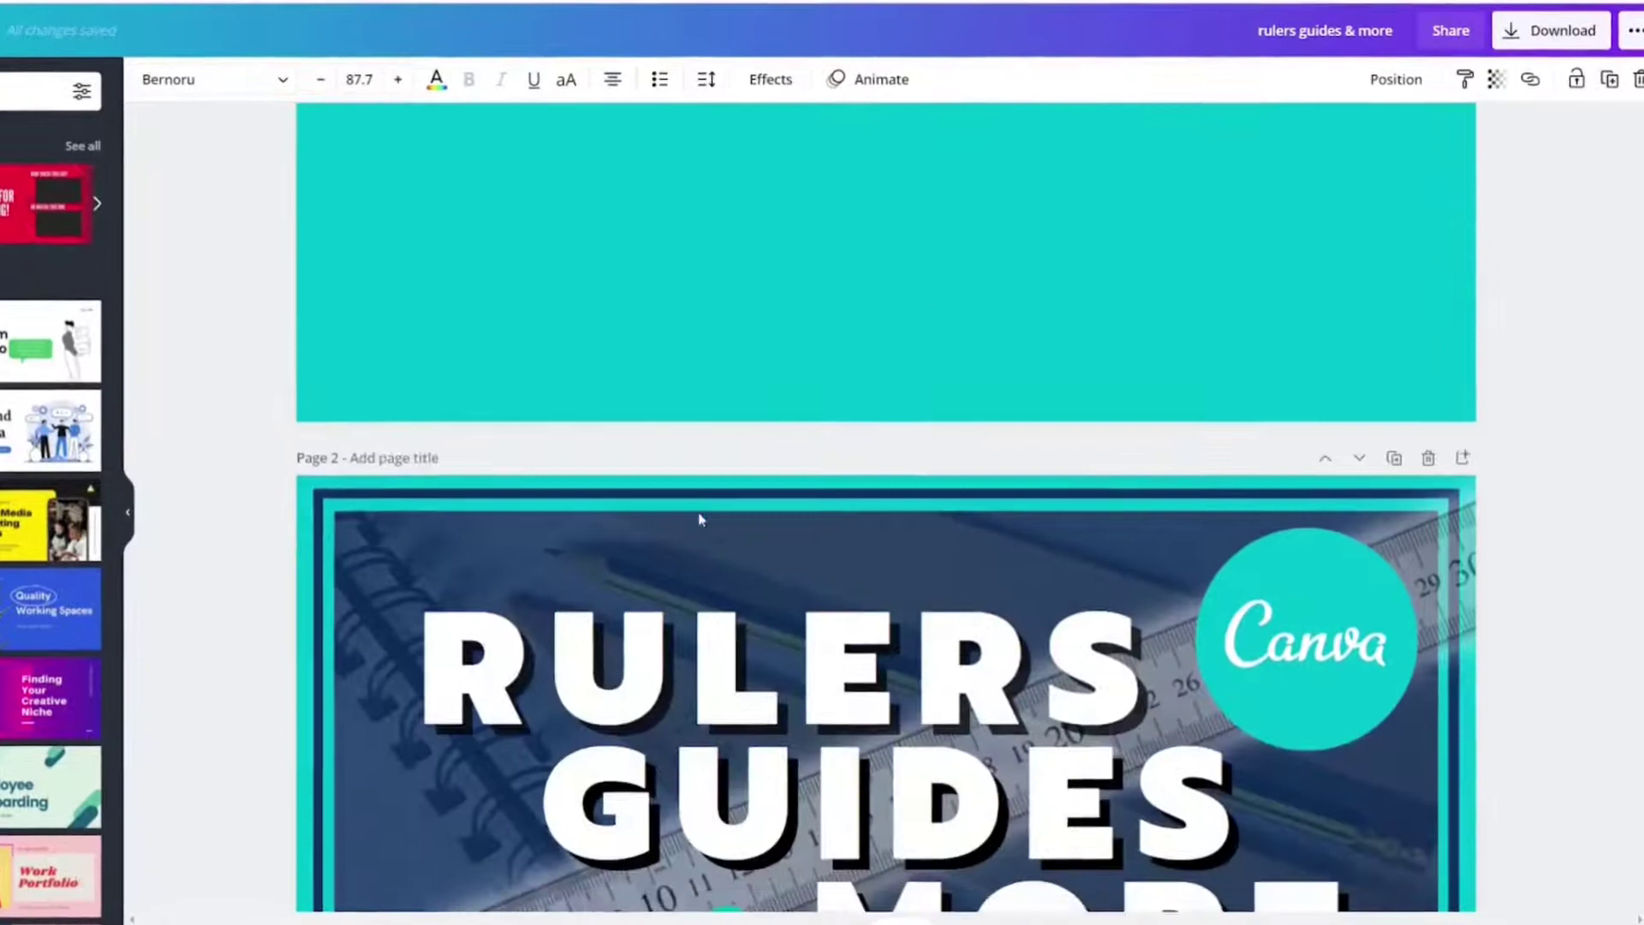
scroll(700, 519, "down", 3)
scroll(690, 514, "up", 10)
double_click(496, 361)
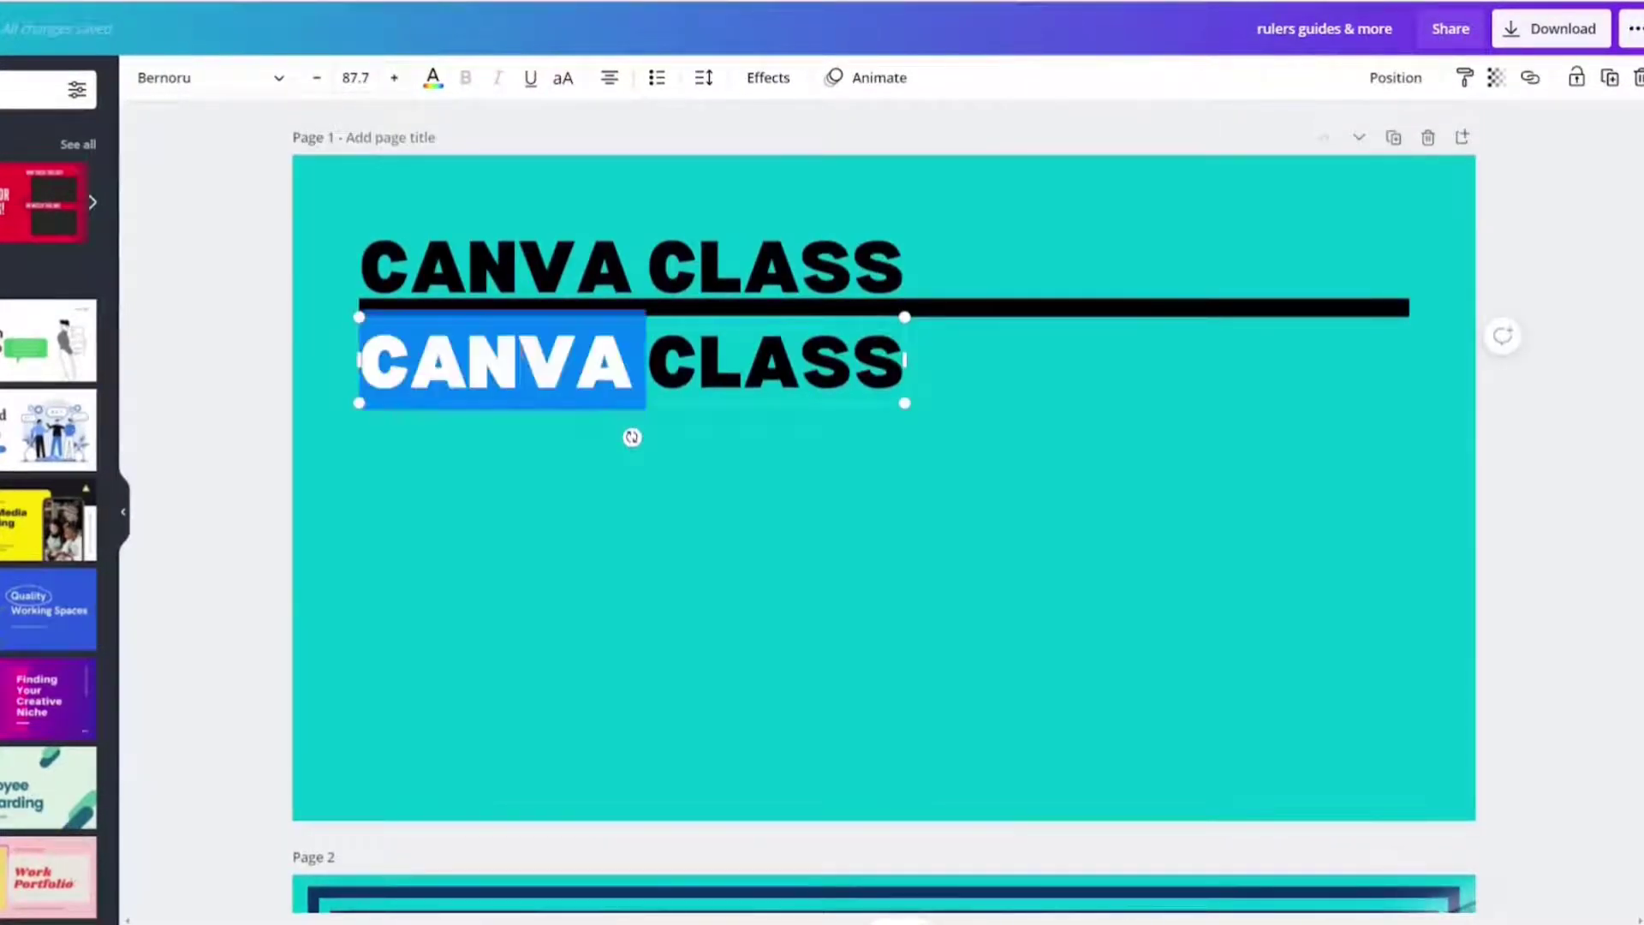
triple_click(522, 357)
type("r")
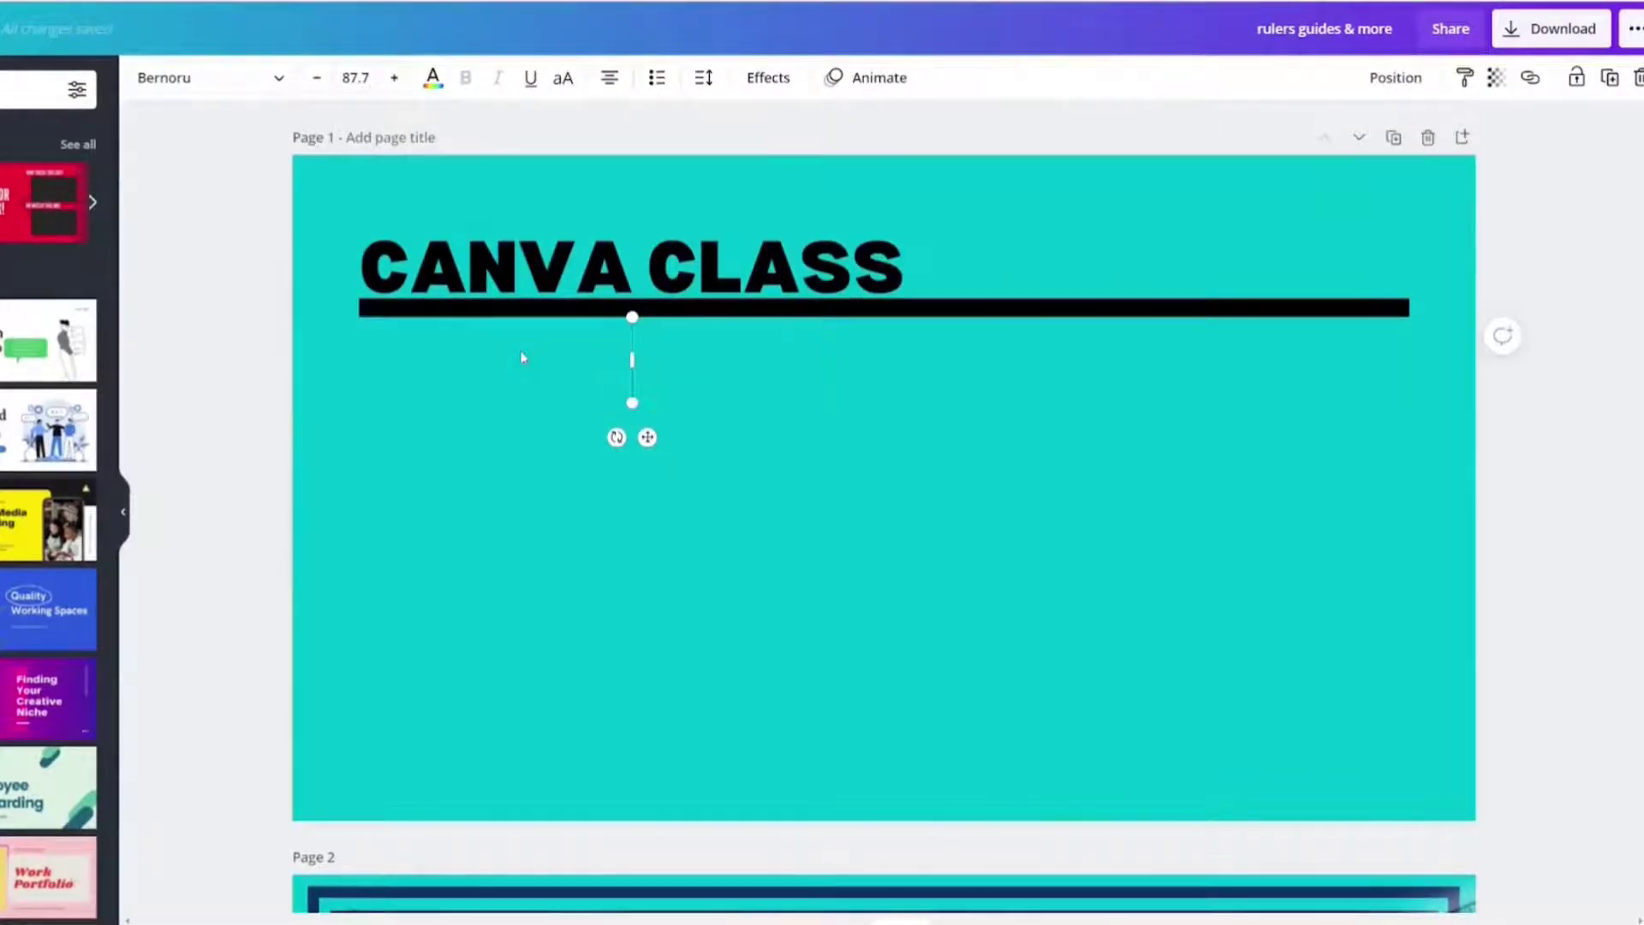
type("ulers, Guides & More")
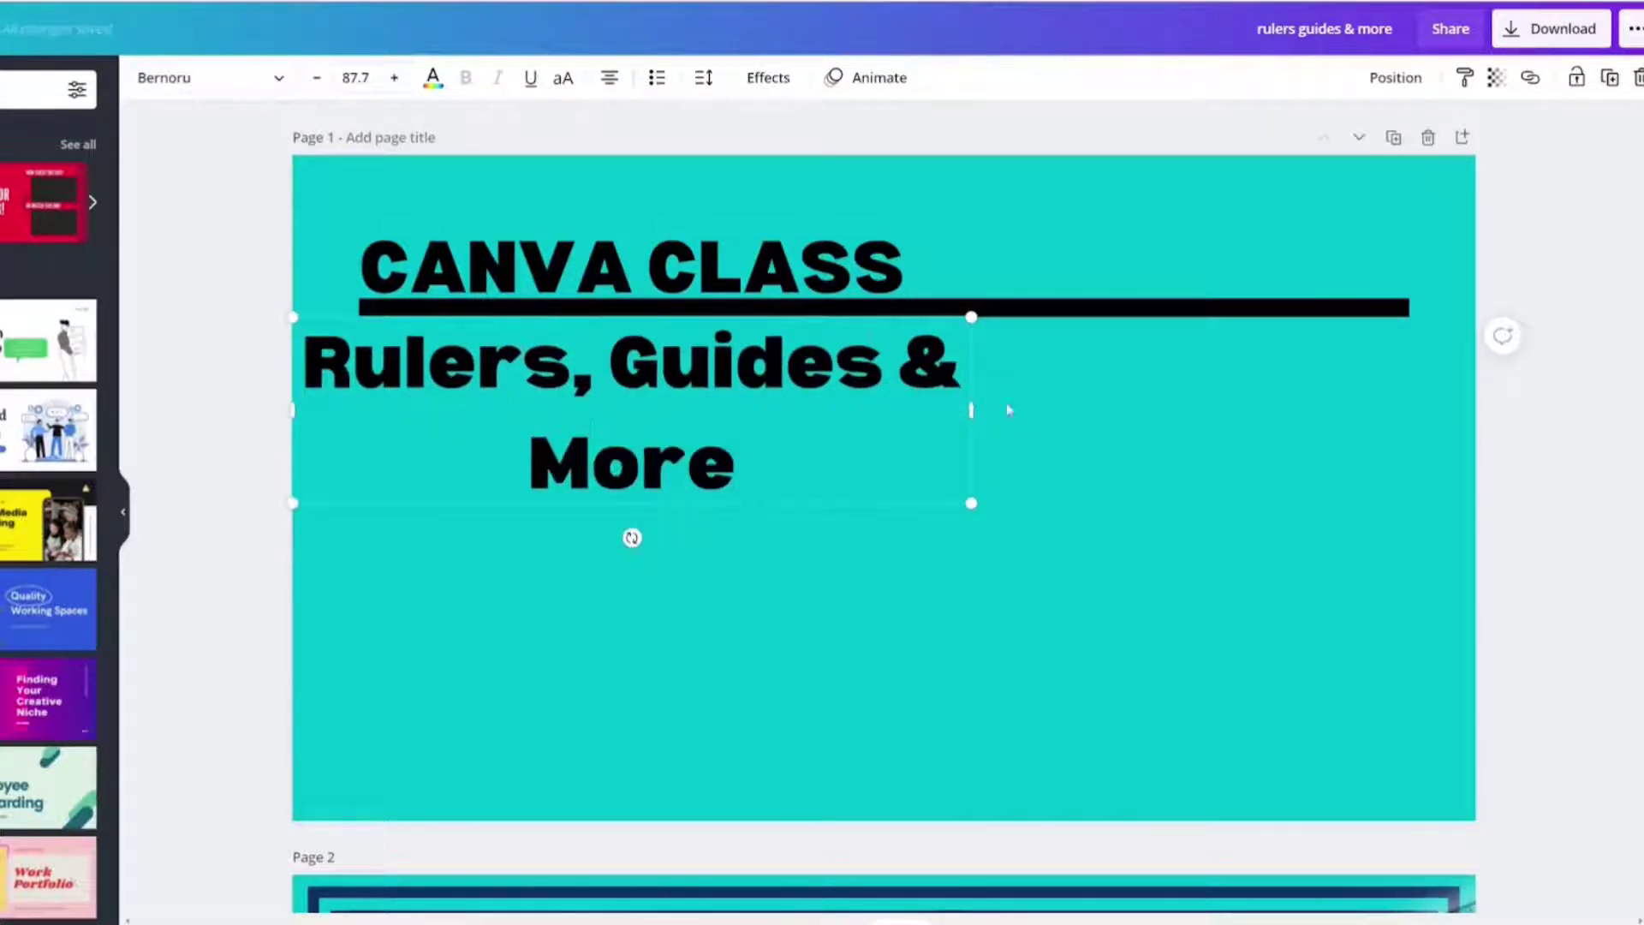
left_click_drag(973, 411, 1266, 470)
left_click_drag(1298, 366, 1066, 386)
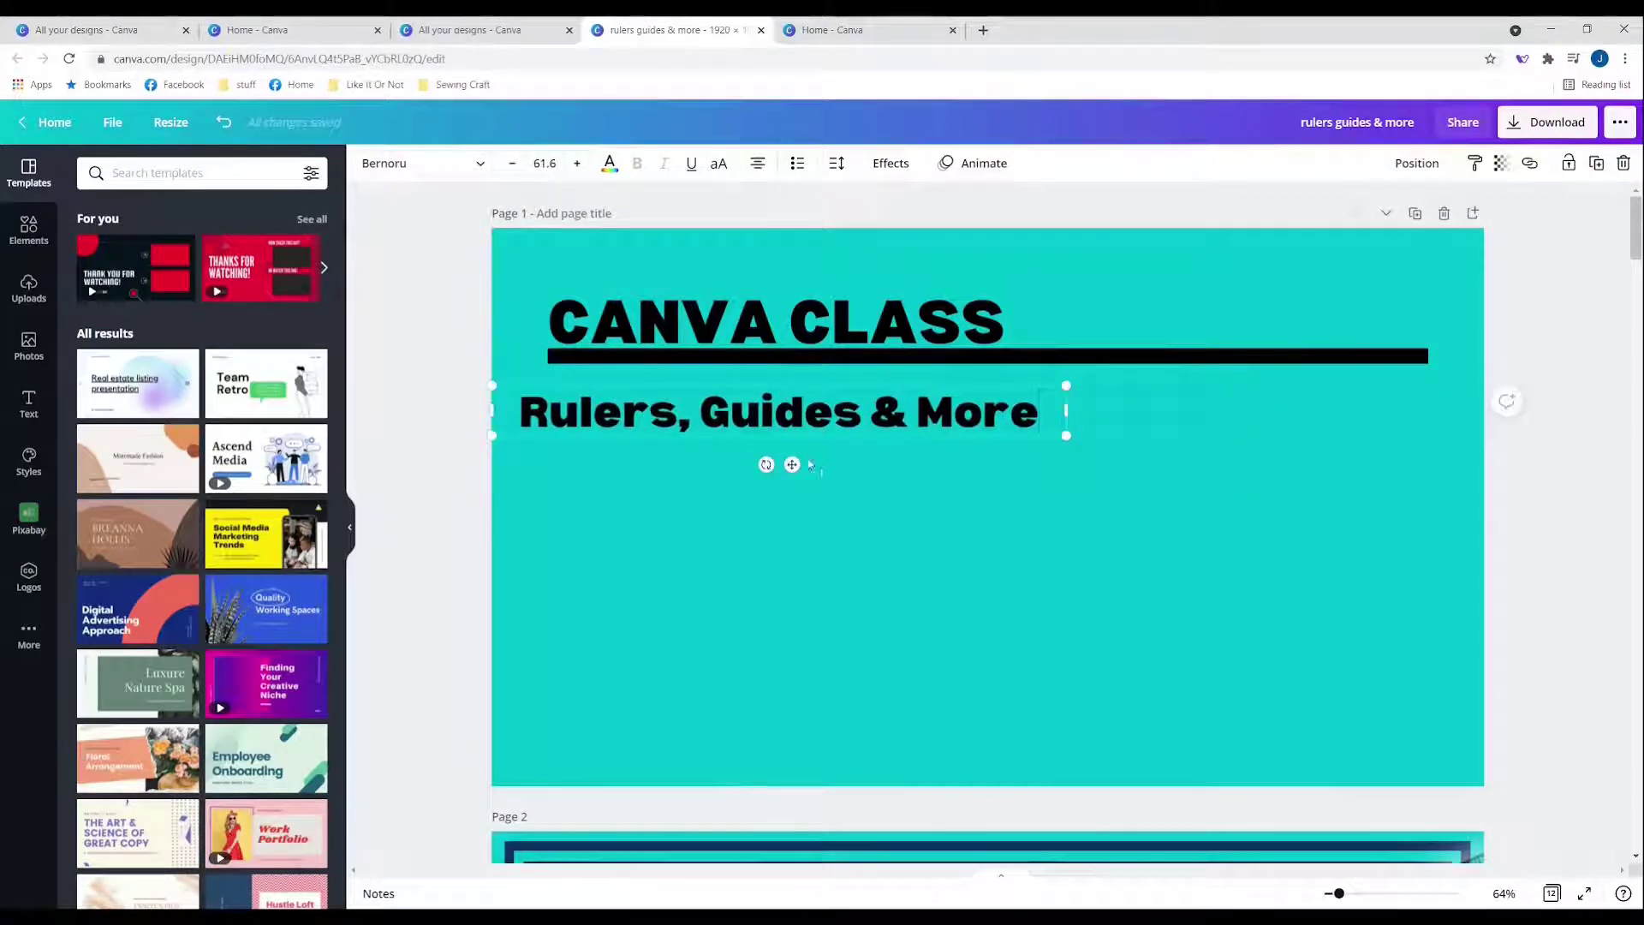
left_click_drag(791, 464, 823, 443)
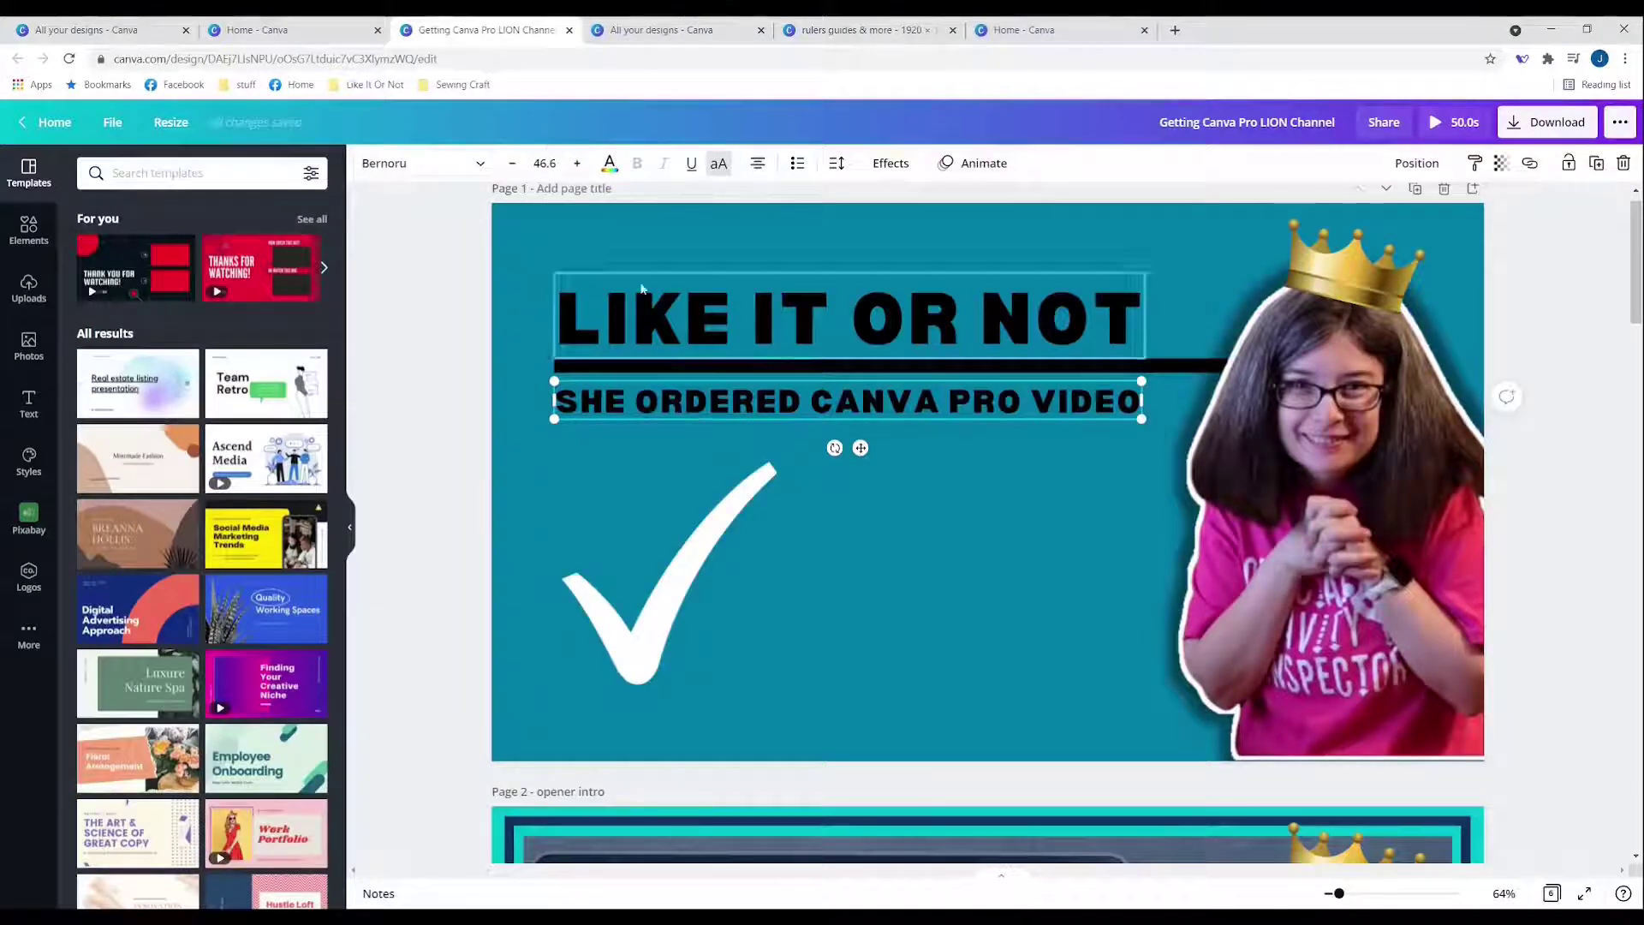
Copy the LIKE IT OR NOT heading, line and subheading onto a new page in rulers guides & more.
left_click_drag(528, 254, 682, 419)
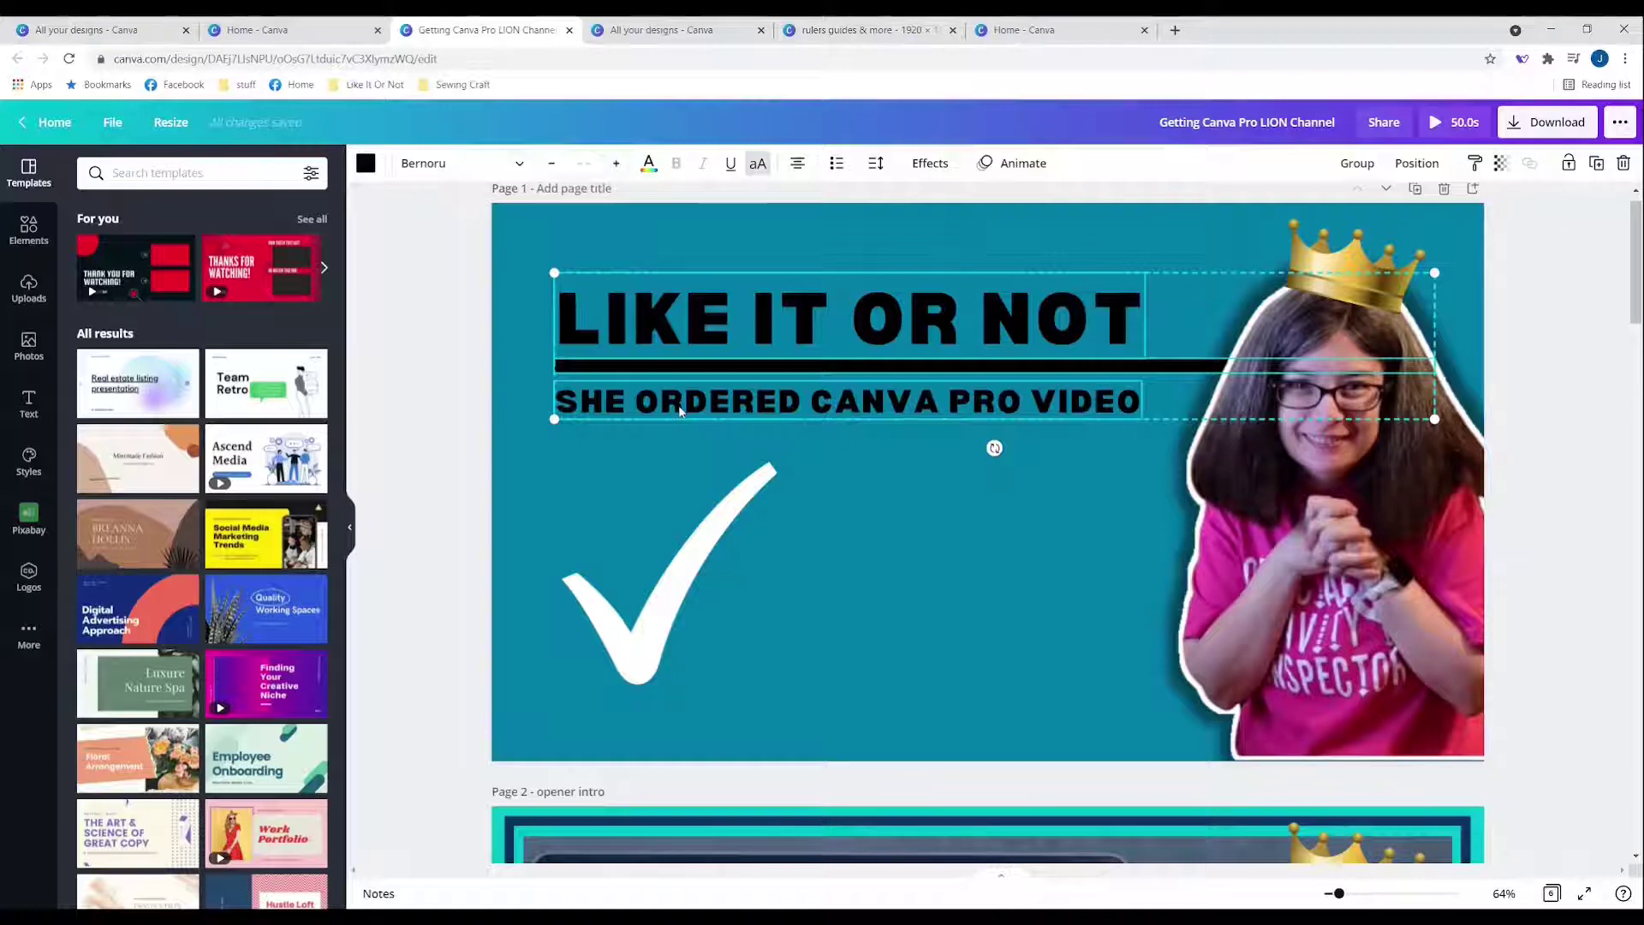
key("ctrl+c")
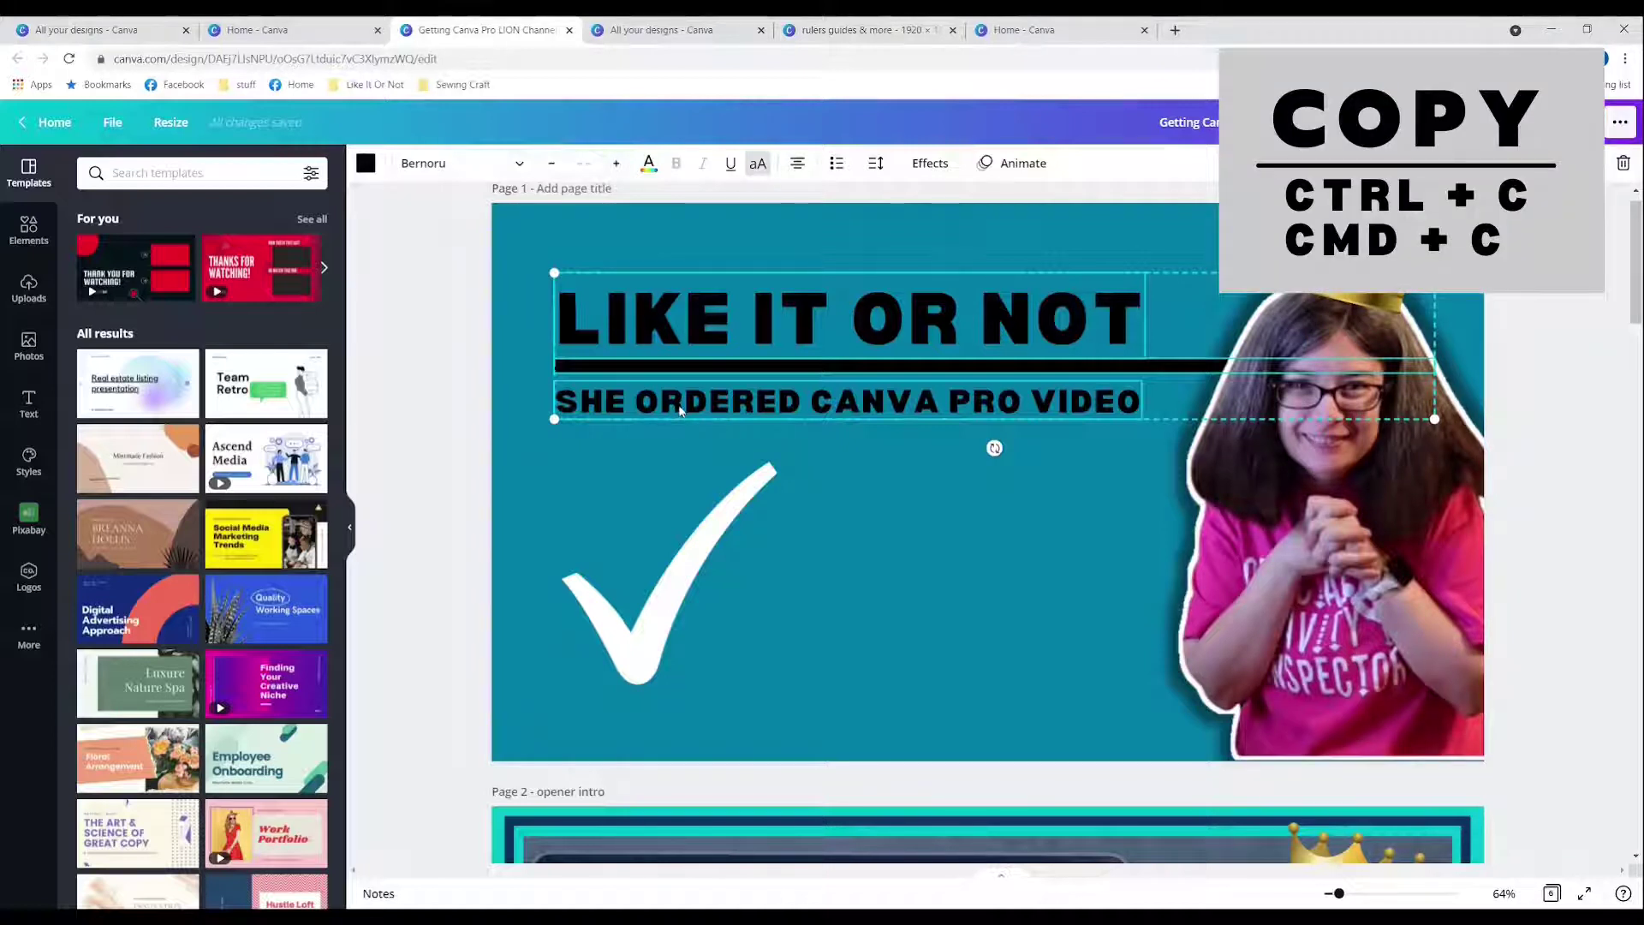
left_click(833, 24)
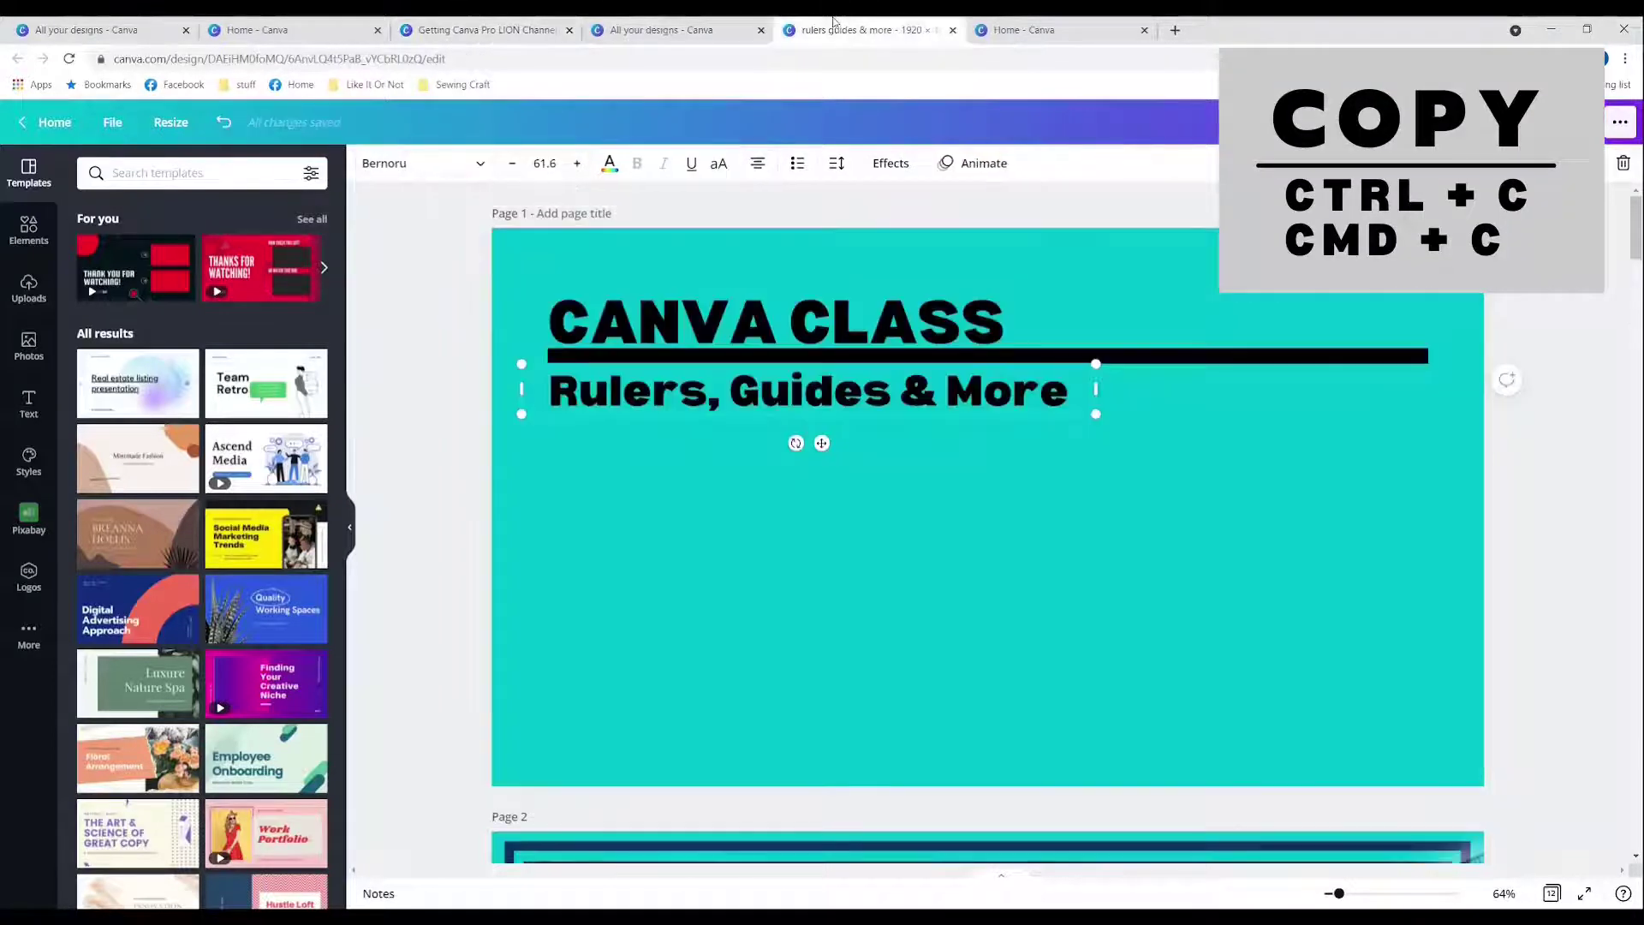
left_click(722, 514)
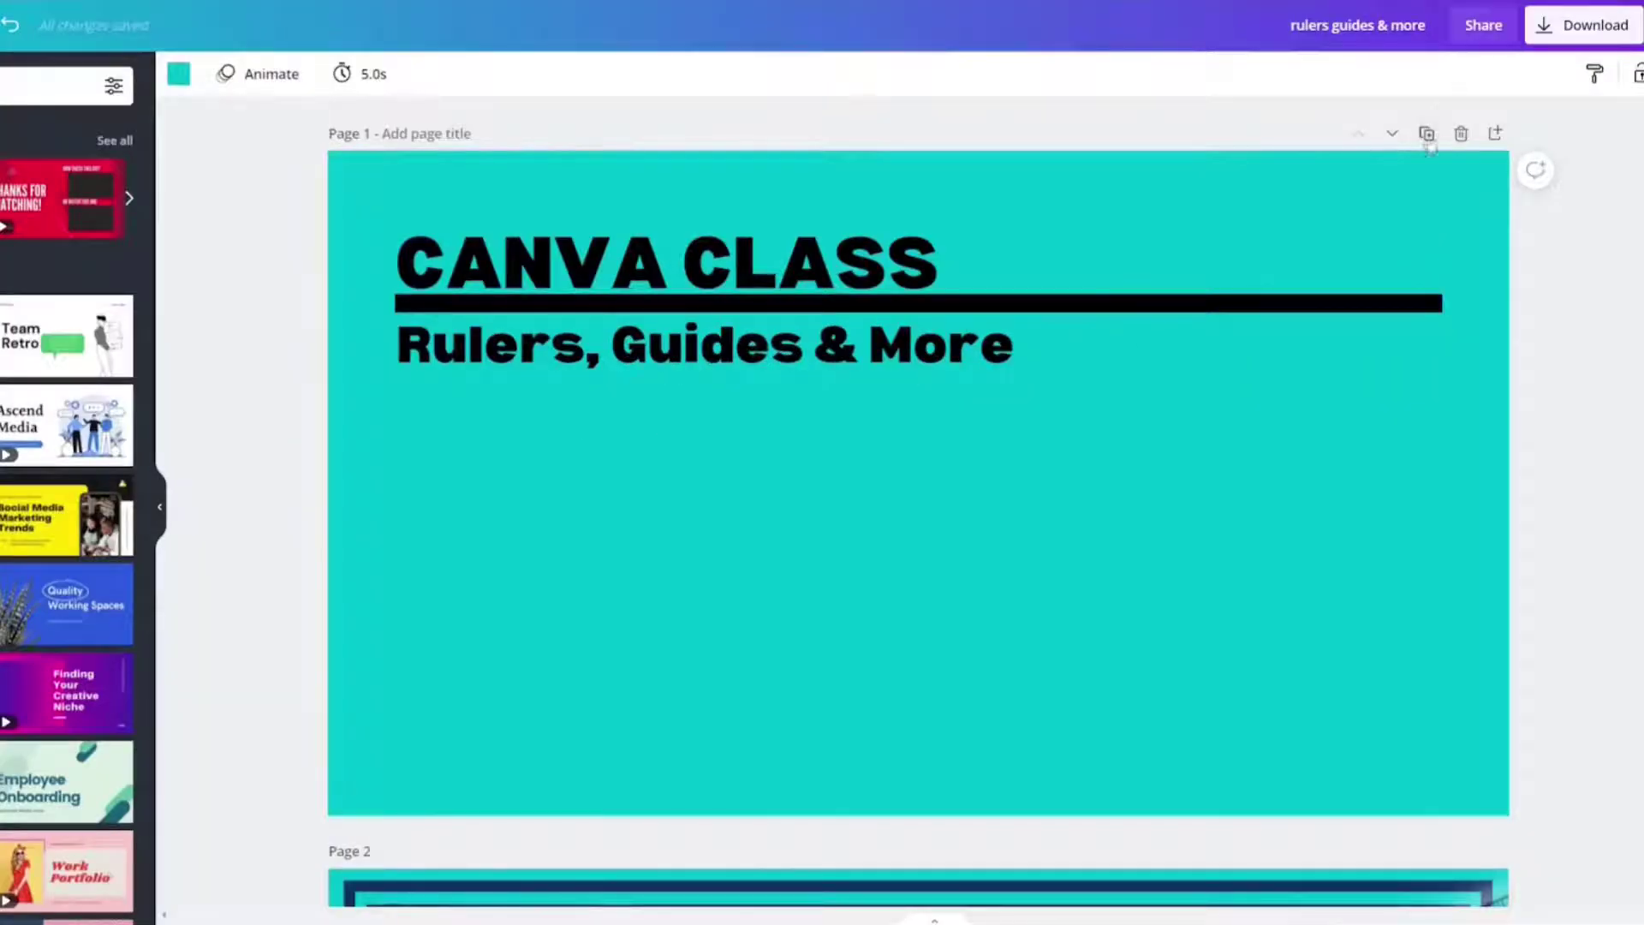
left_click(1495, 133)
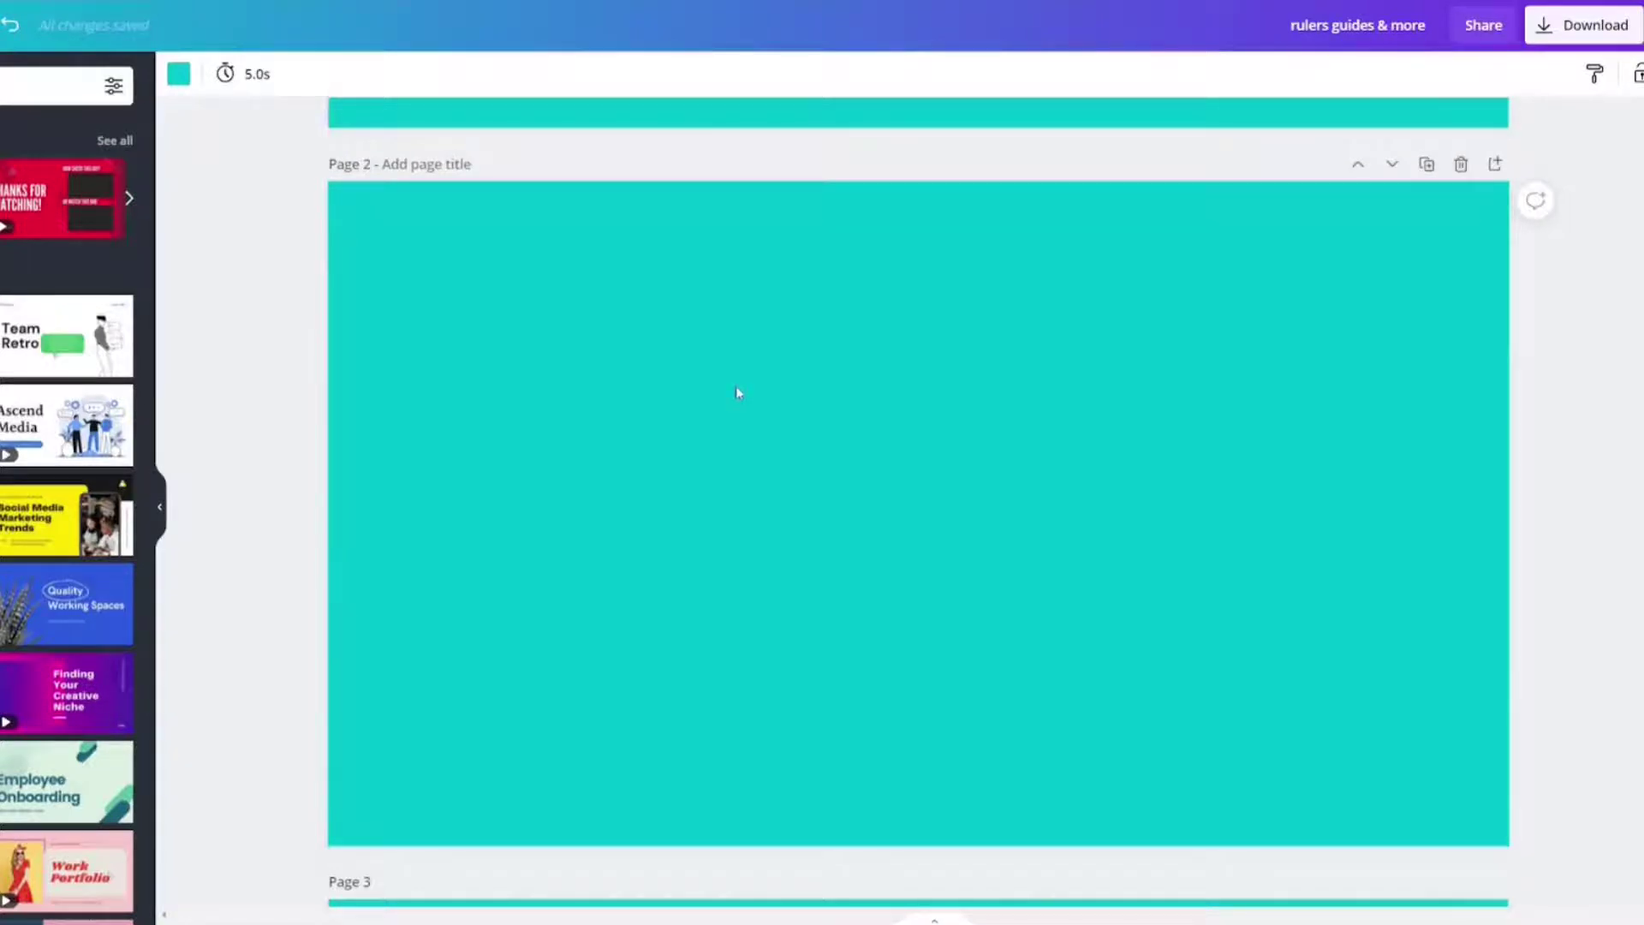
key("ctrl+v")
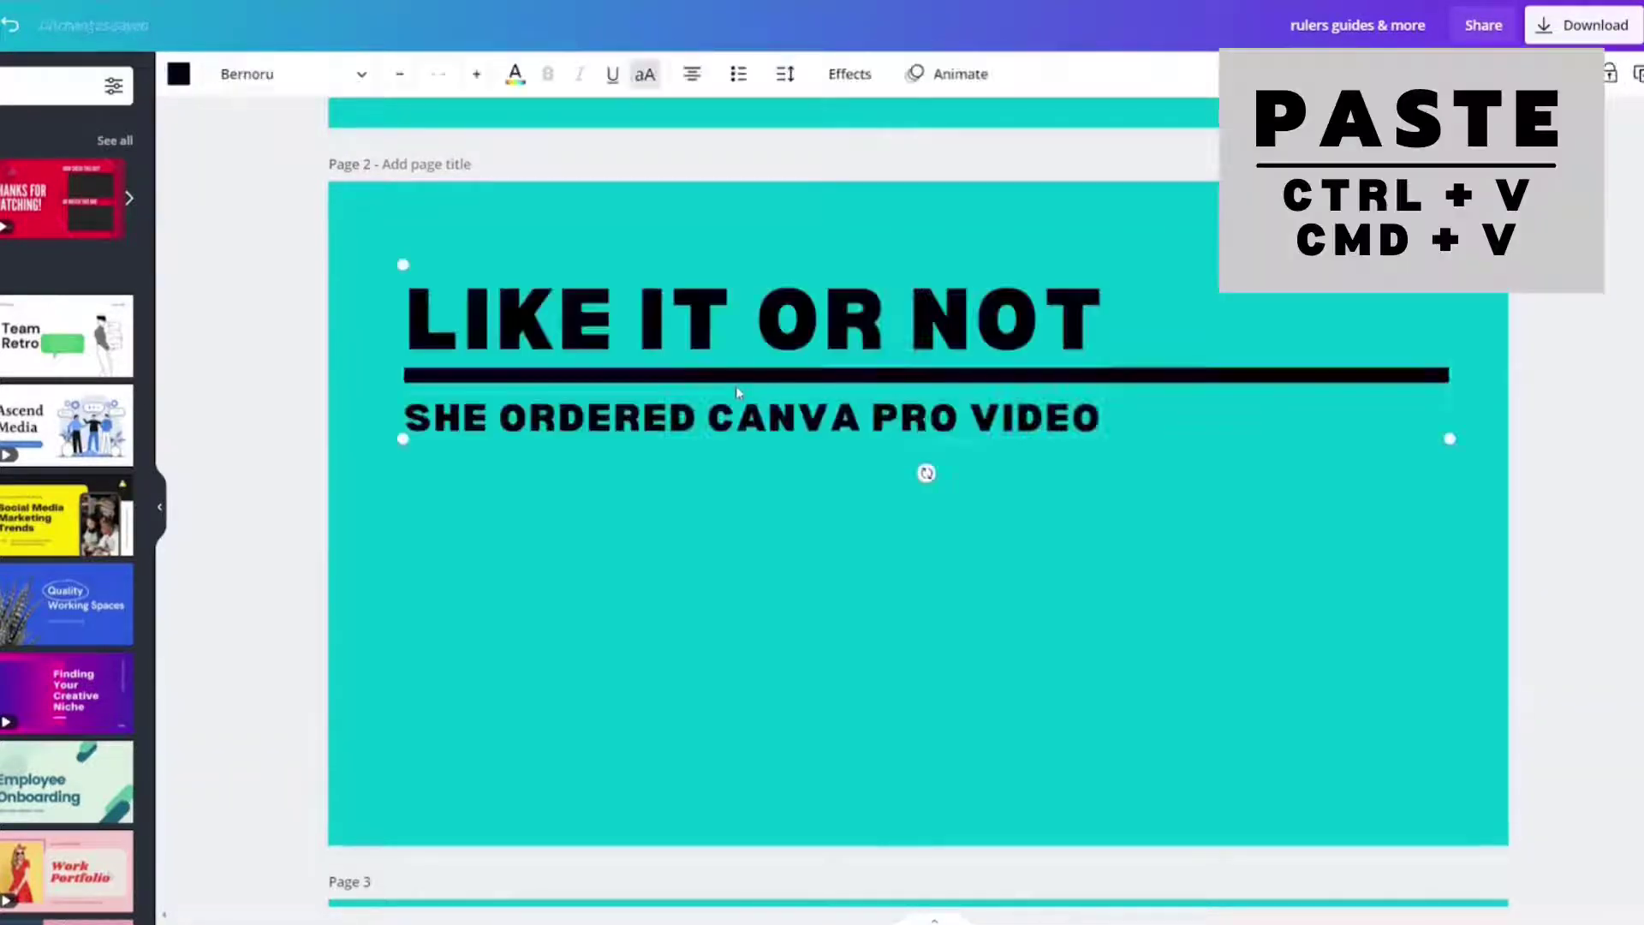
Change the pasted heading to CANVA CLASS and the subheading to RULERS, GUIDES & PRINT BLEED.
left_click(709, 554)
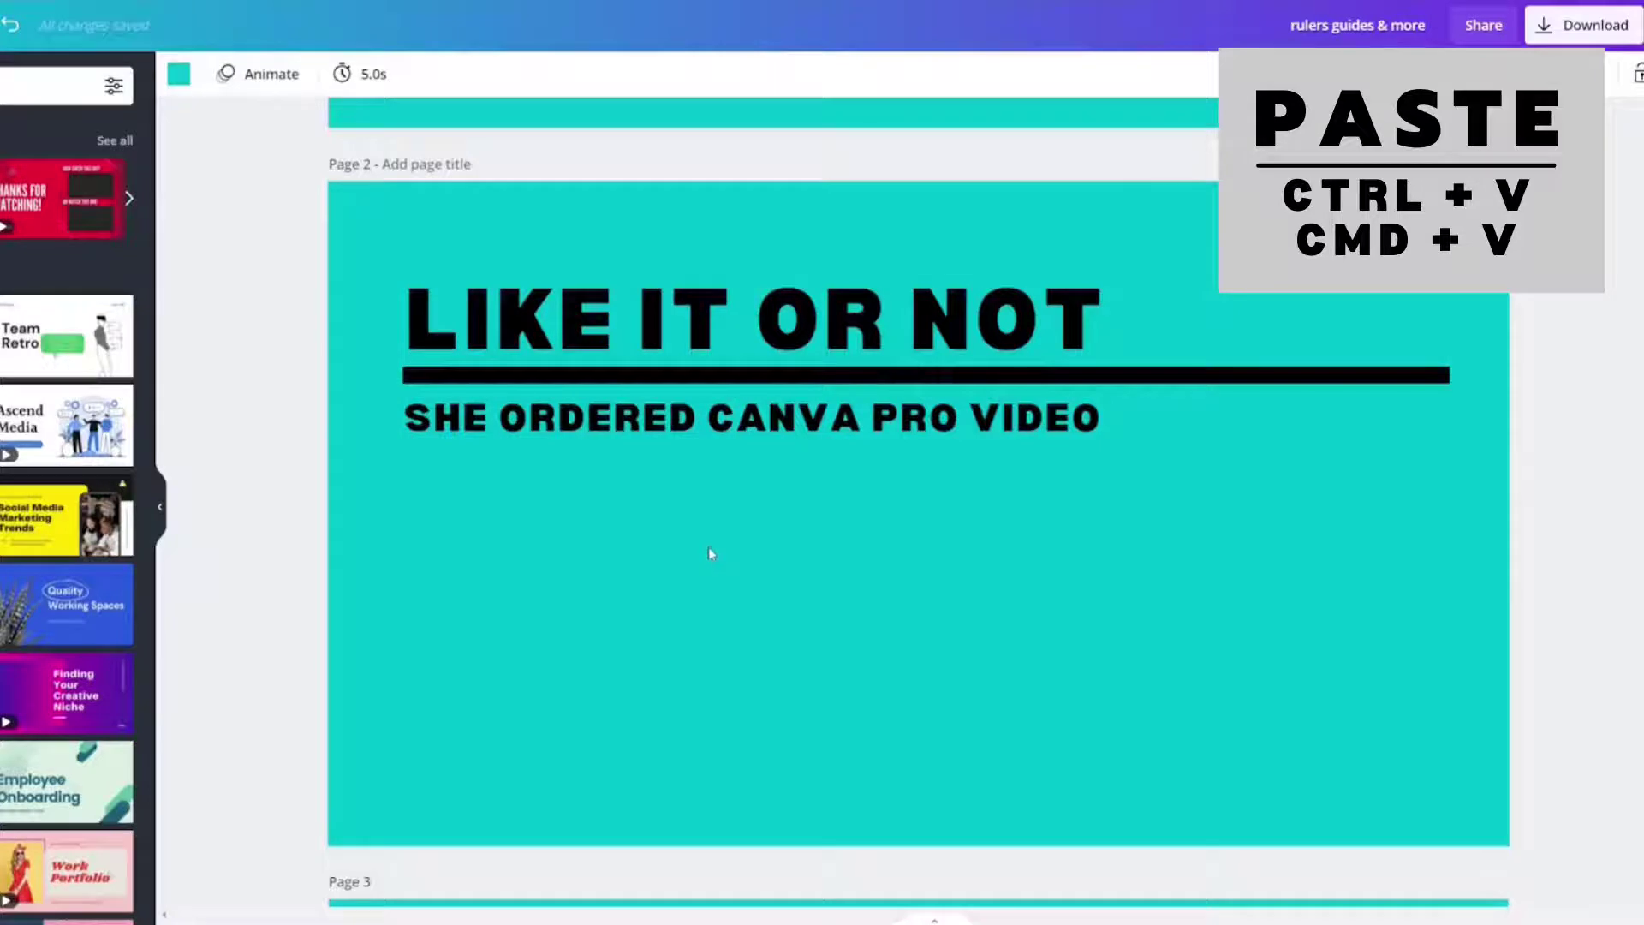
double_click(723, 325)
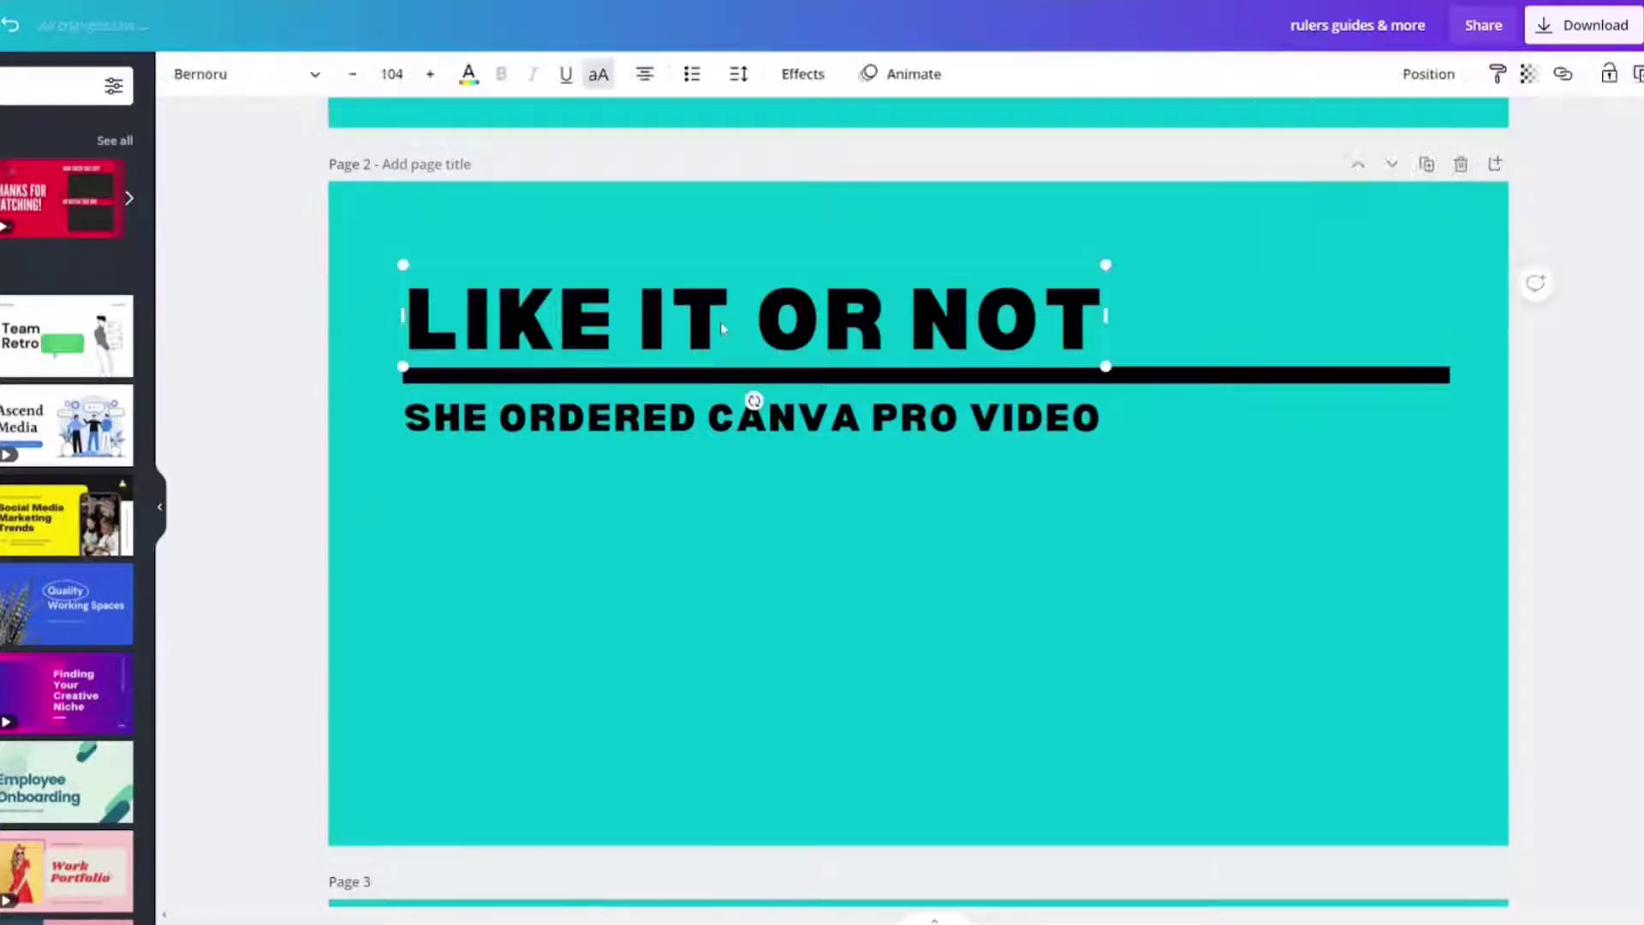
type("CANVA CLASS")
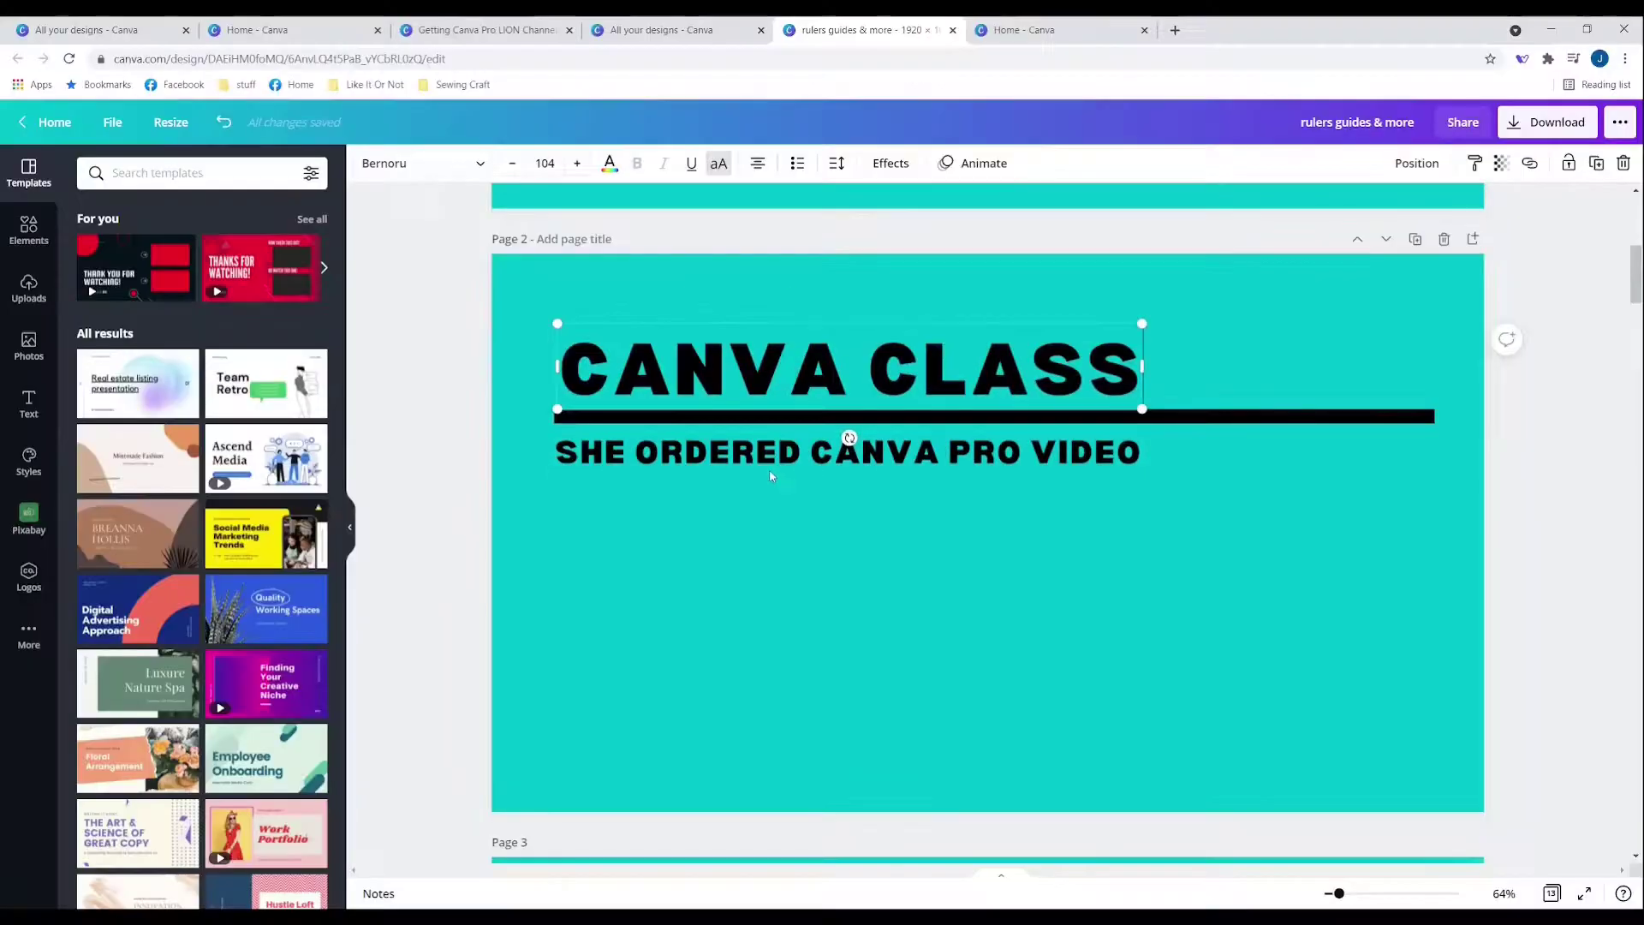
left_click(658, 439)
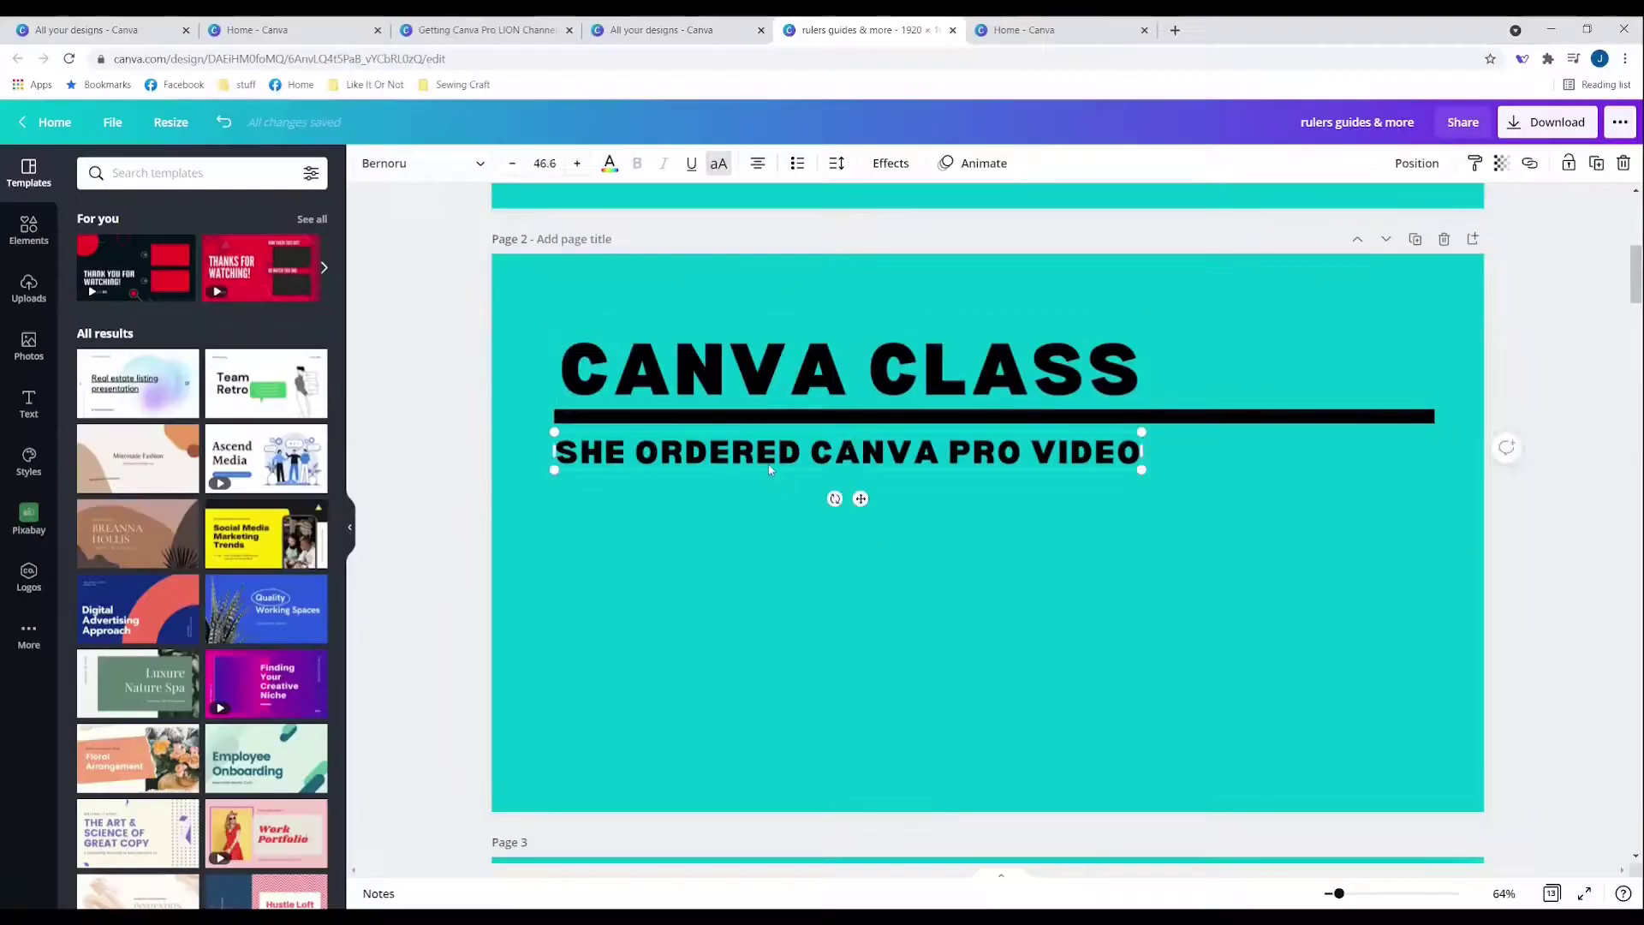
double_click(659, 439)
type("RULERS, GUIDES &")
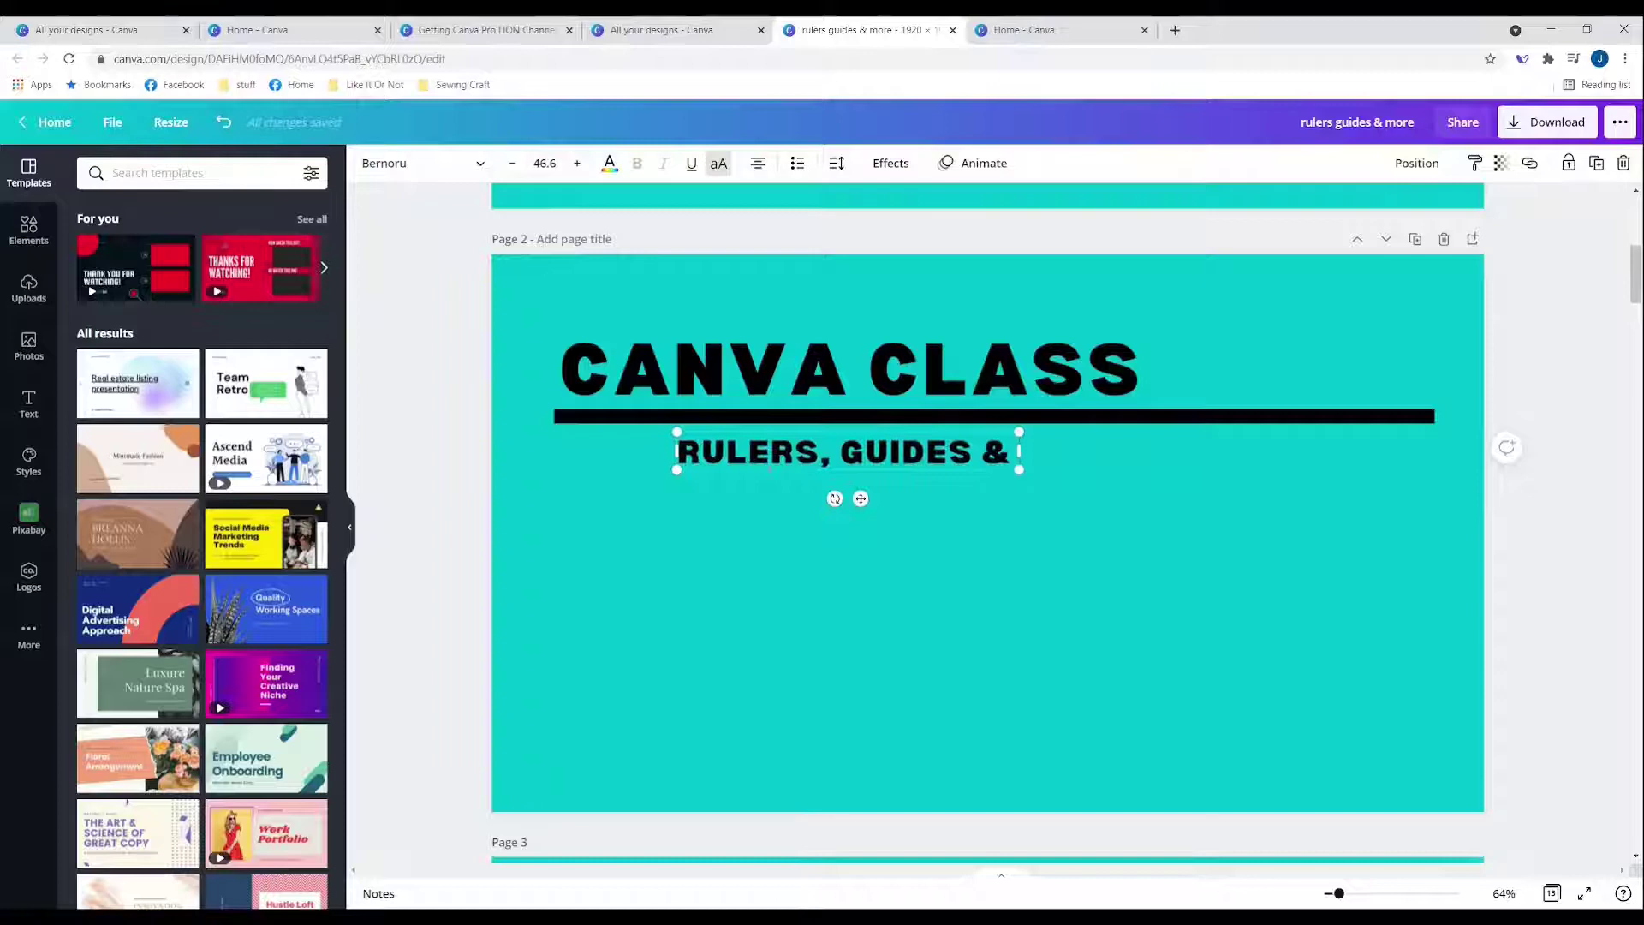
type(" PRINT BLEED")
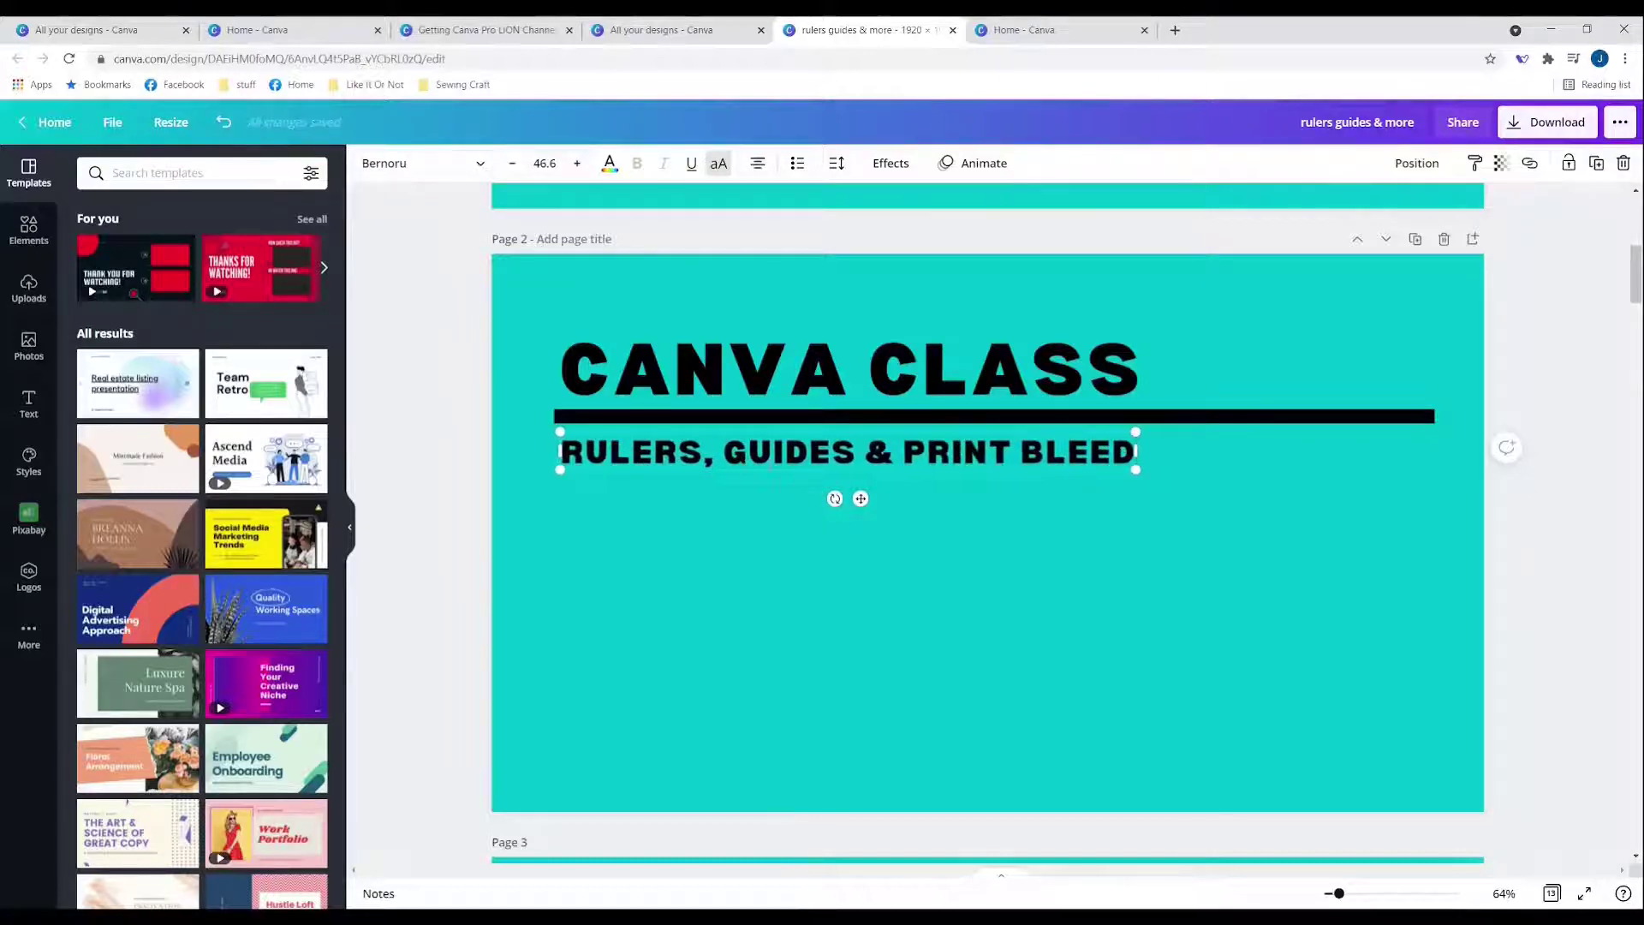
left_click(790, 638)
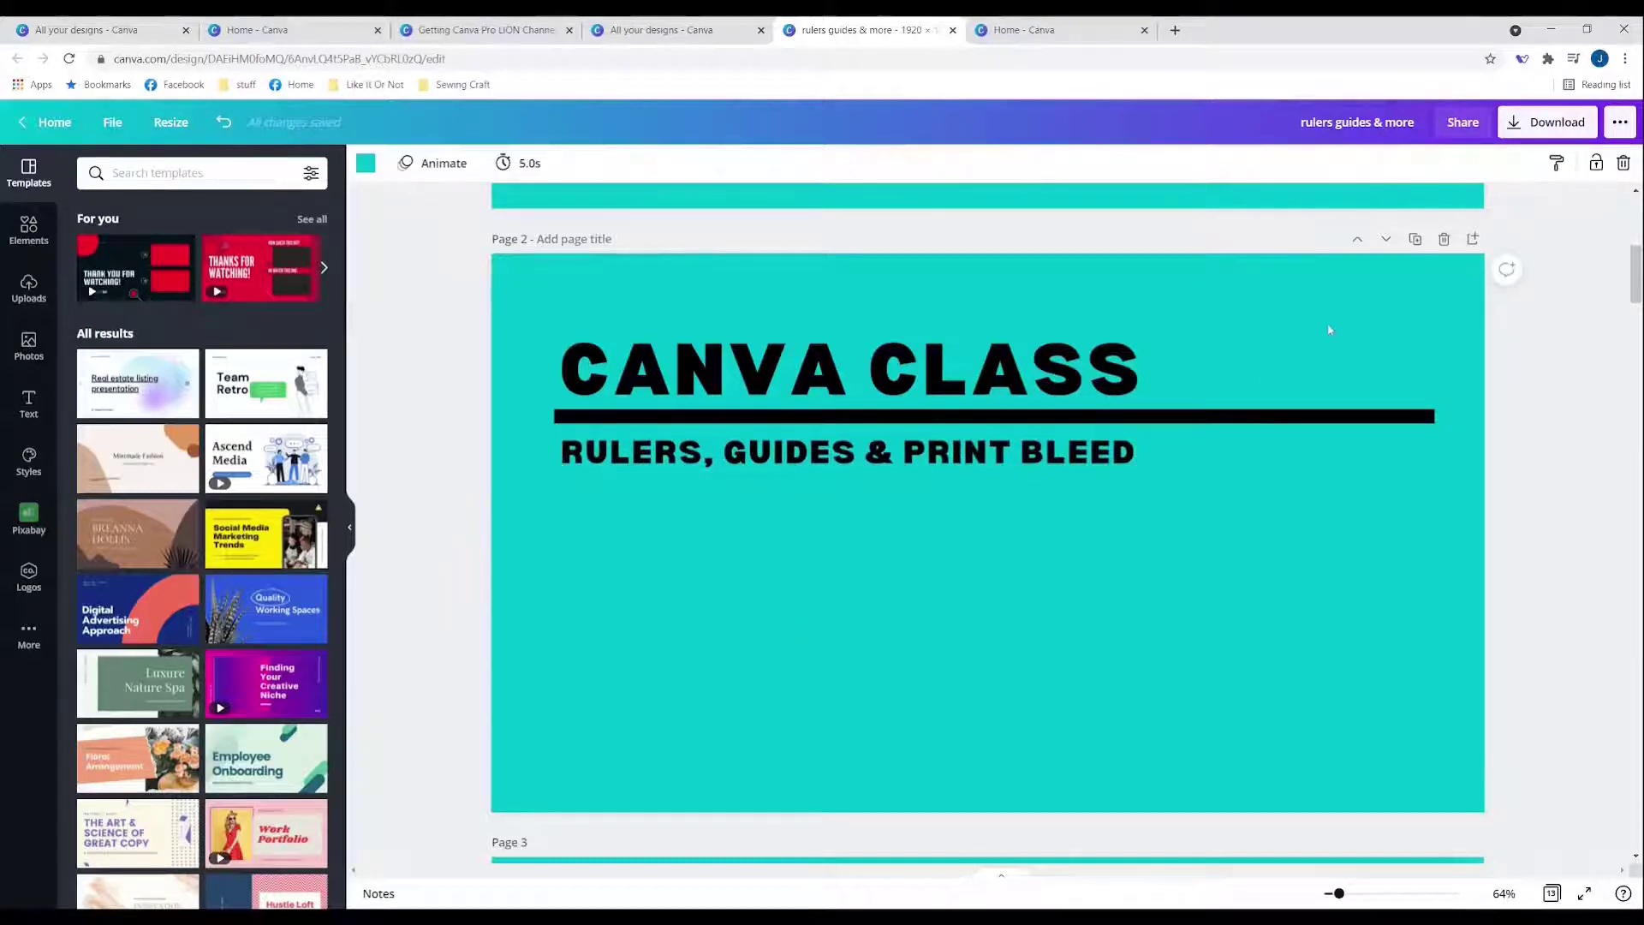
Move this page to first place and delete the old CANVA CLASS page.
left_click(1360, 242)
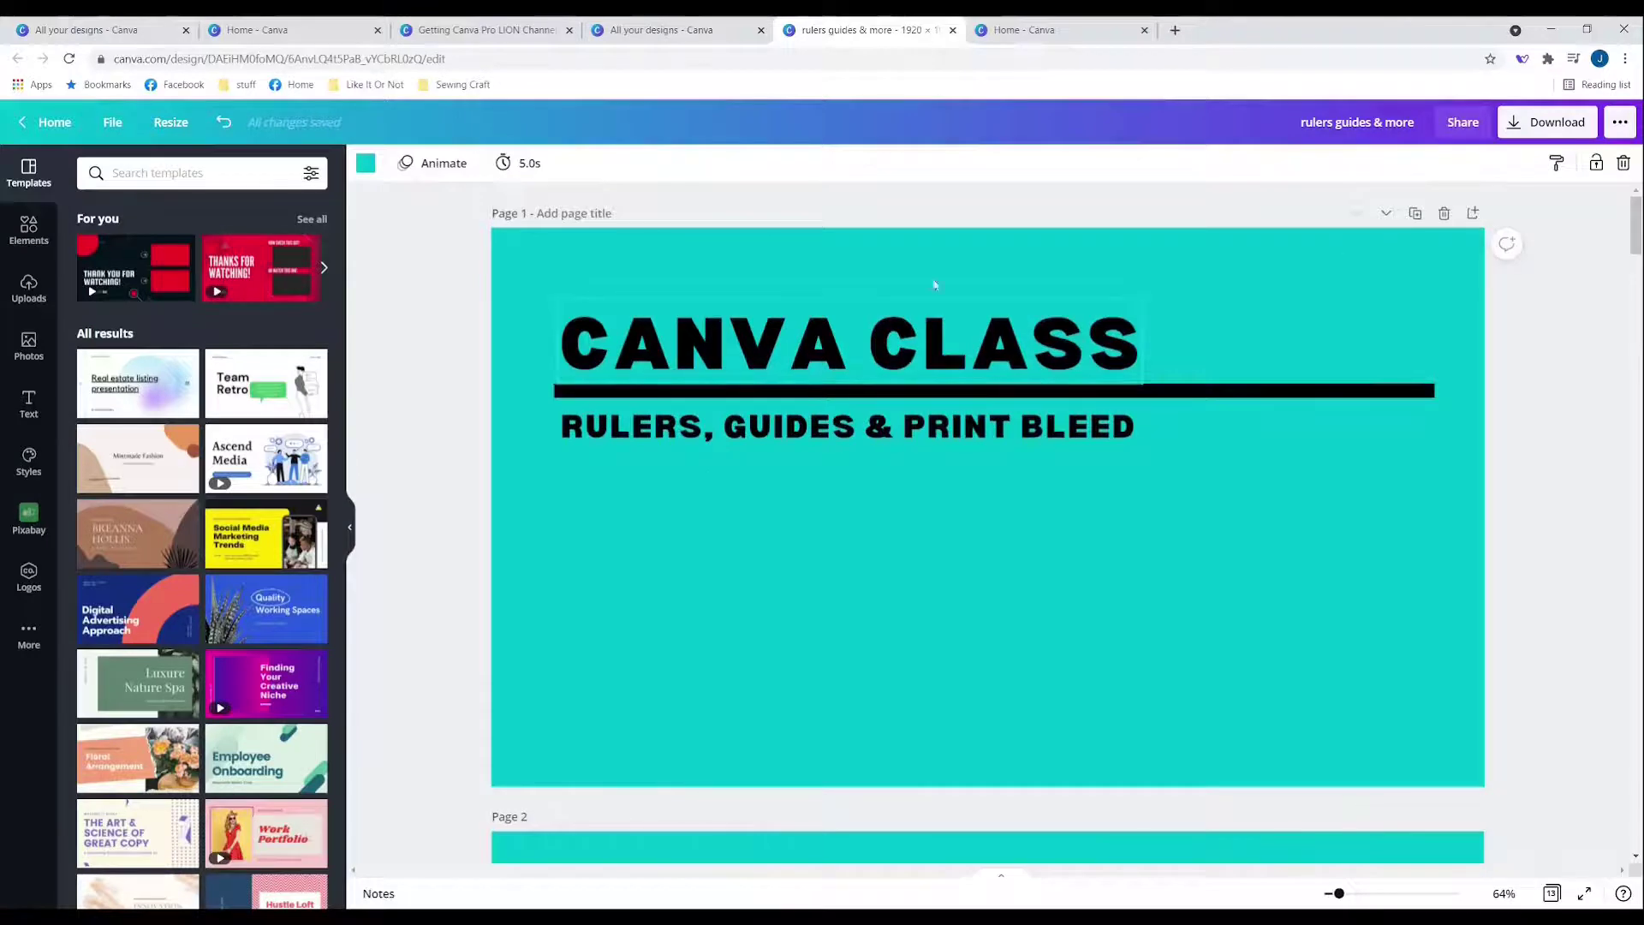
scroll(1211, 640, "down", 3)
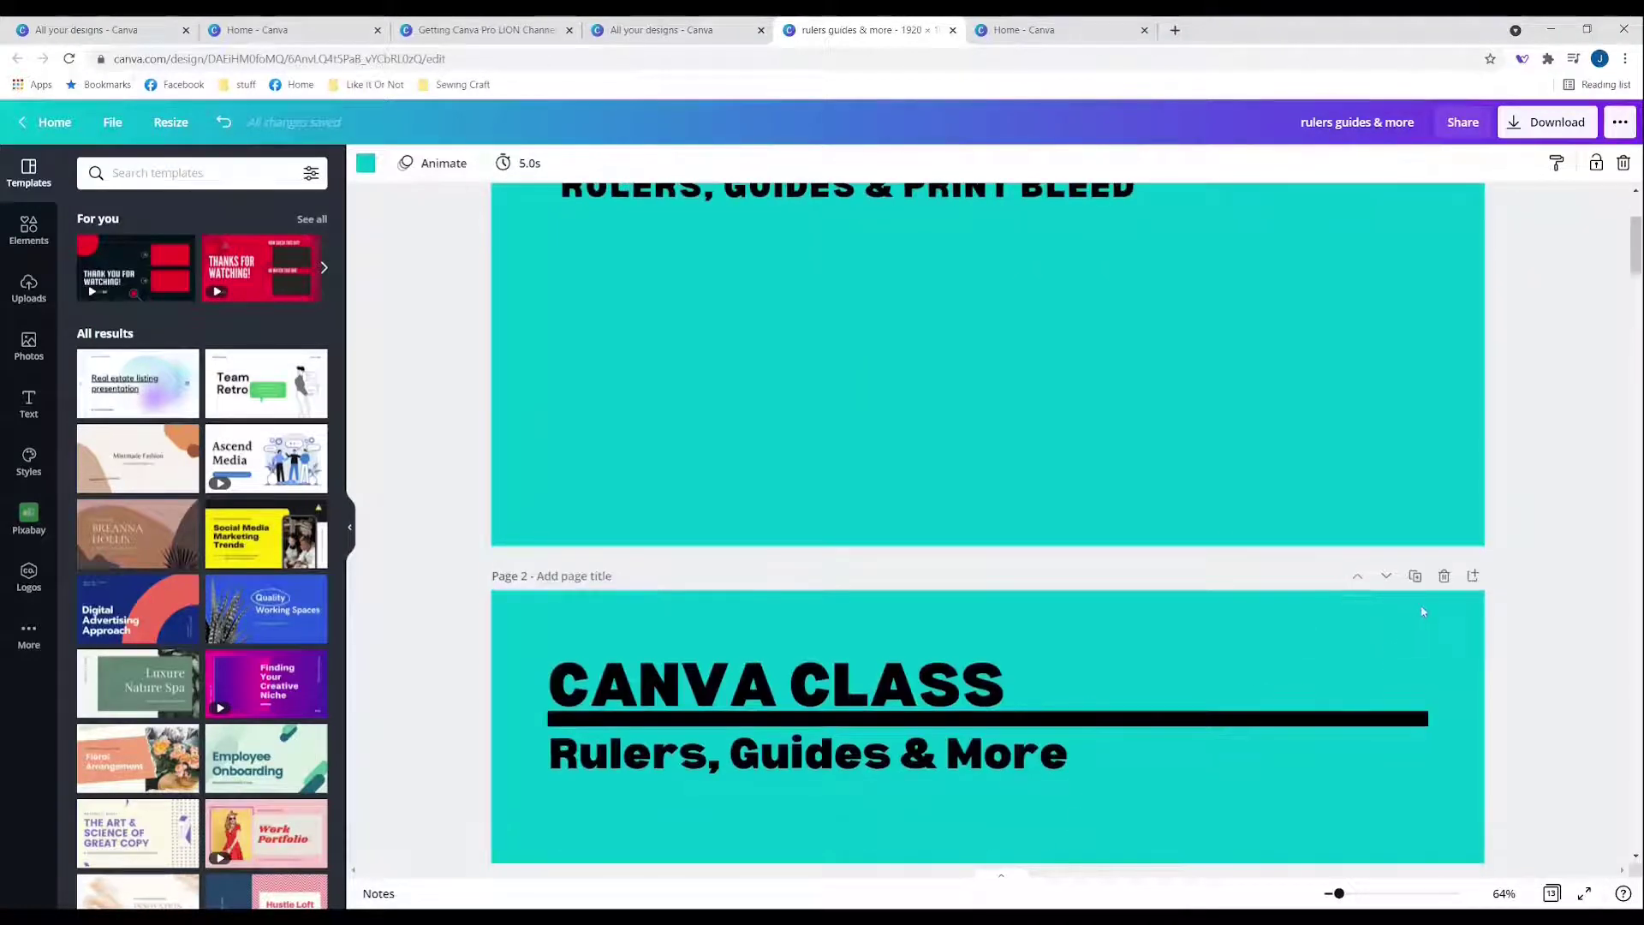
left_click(1444, 577)
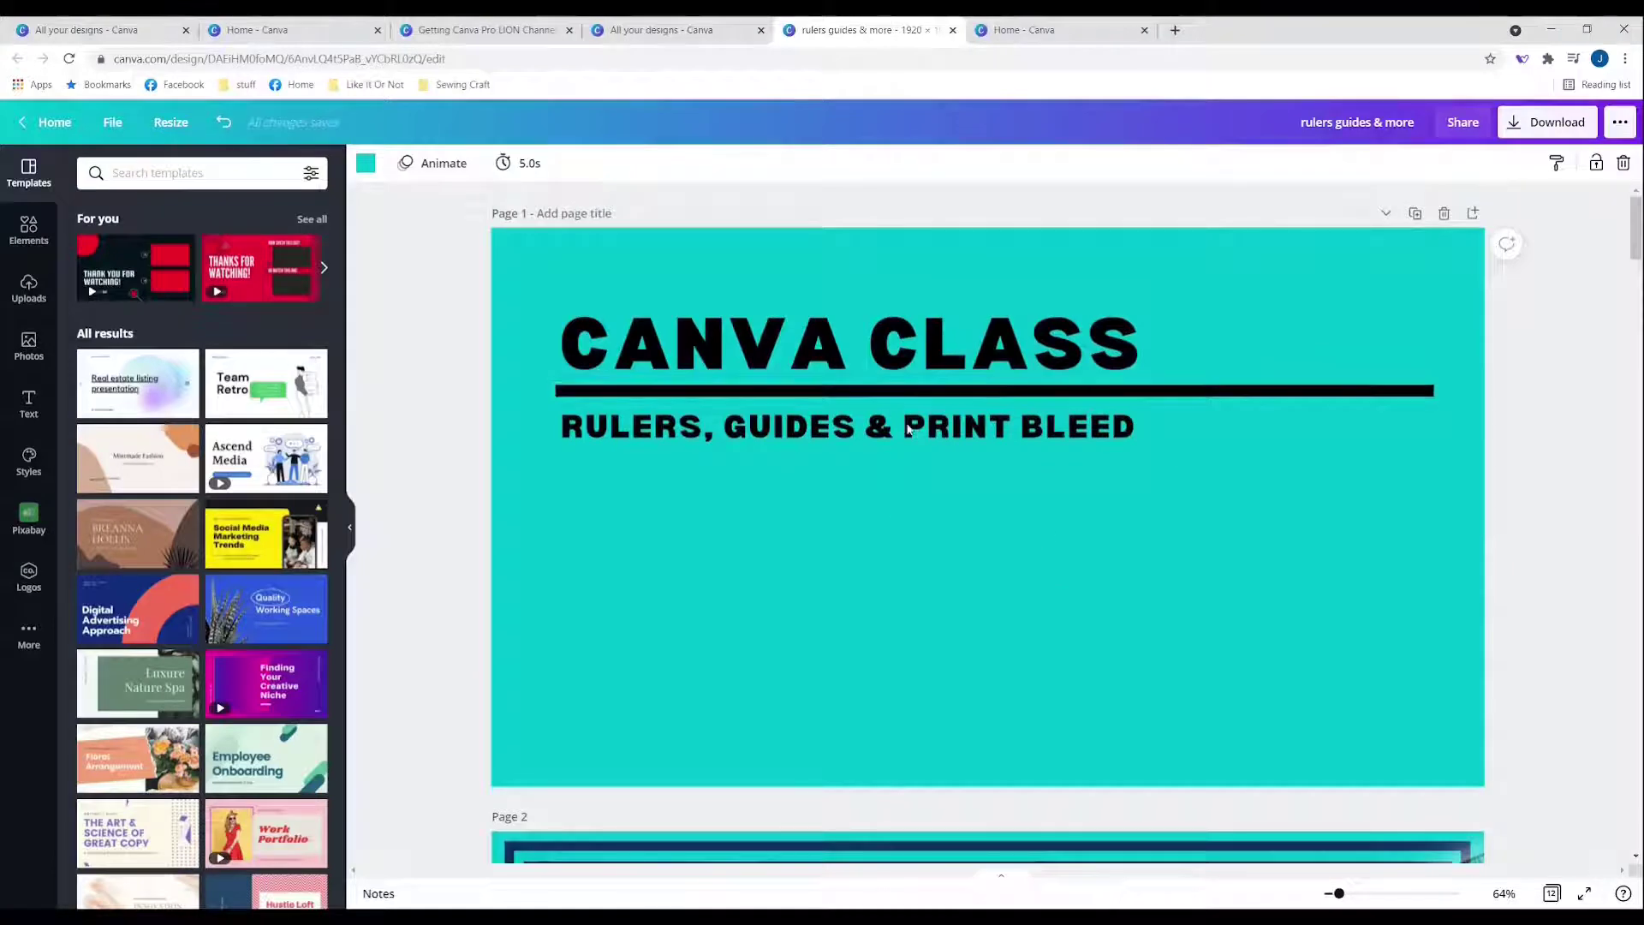
Duplicate the ruler image on Page 2 and move the copy onto the cover page.
scroll(730, 432, "down", 3)
scroll(730, 437, "up", 3)
scroll(731, 437, "down", 10)
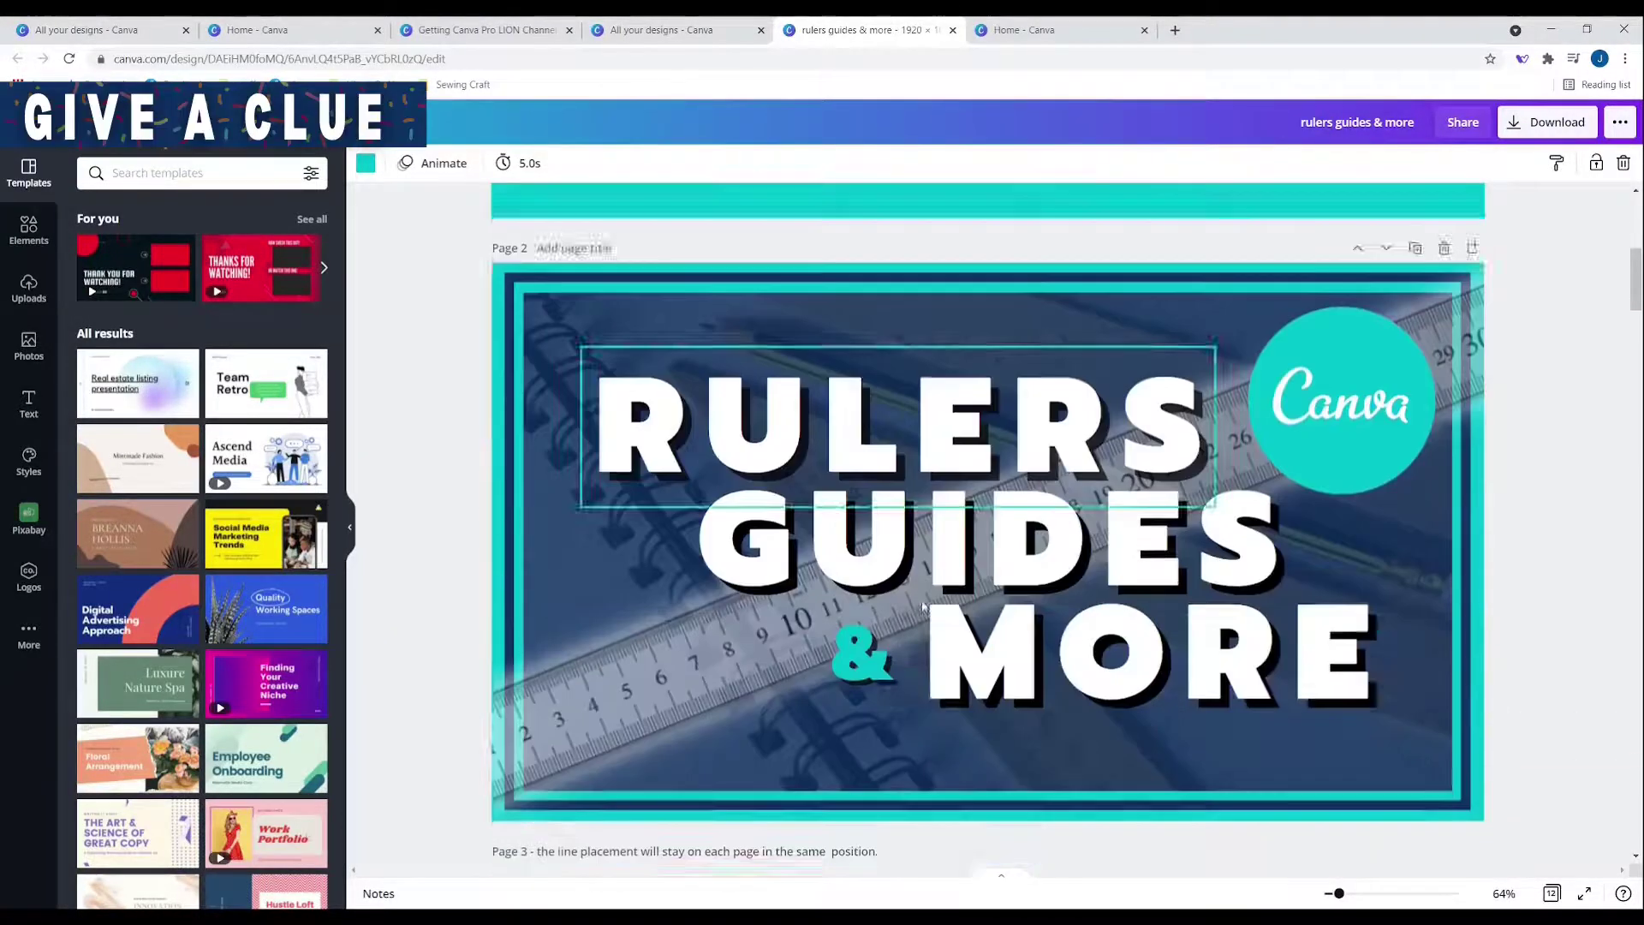
scroll(676, 579, "up", 4)
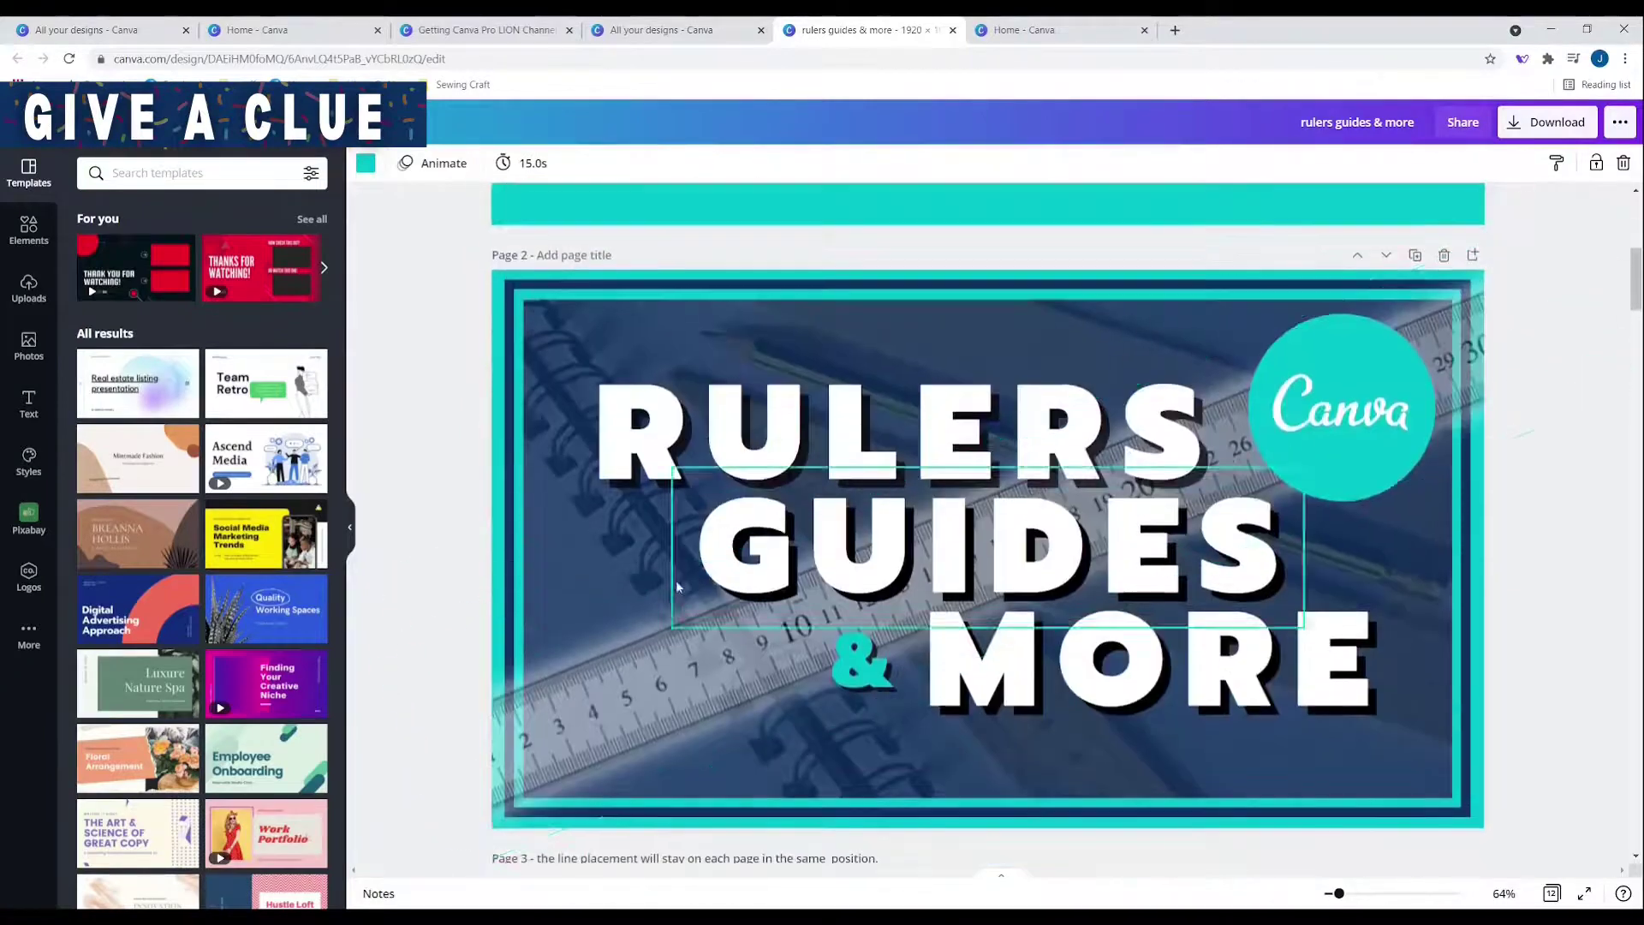
left_click(676, 578)
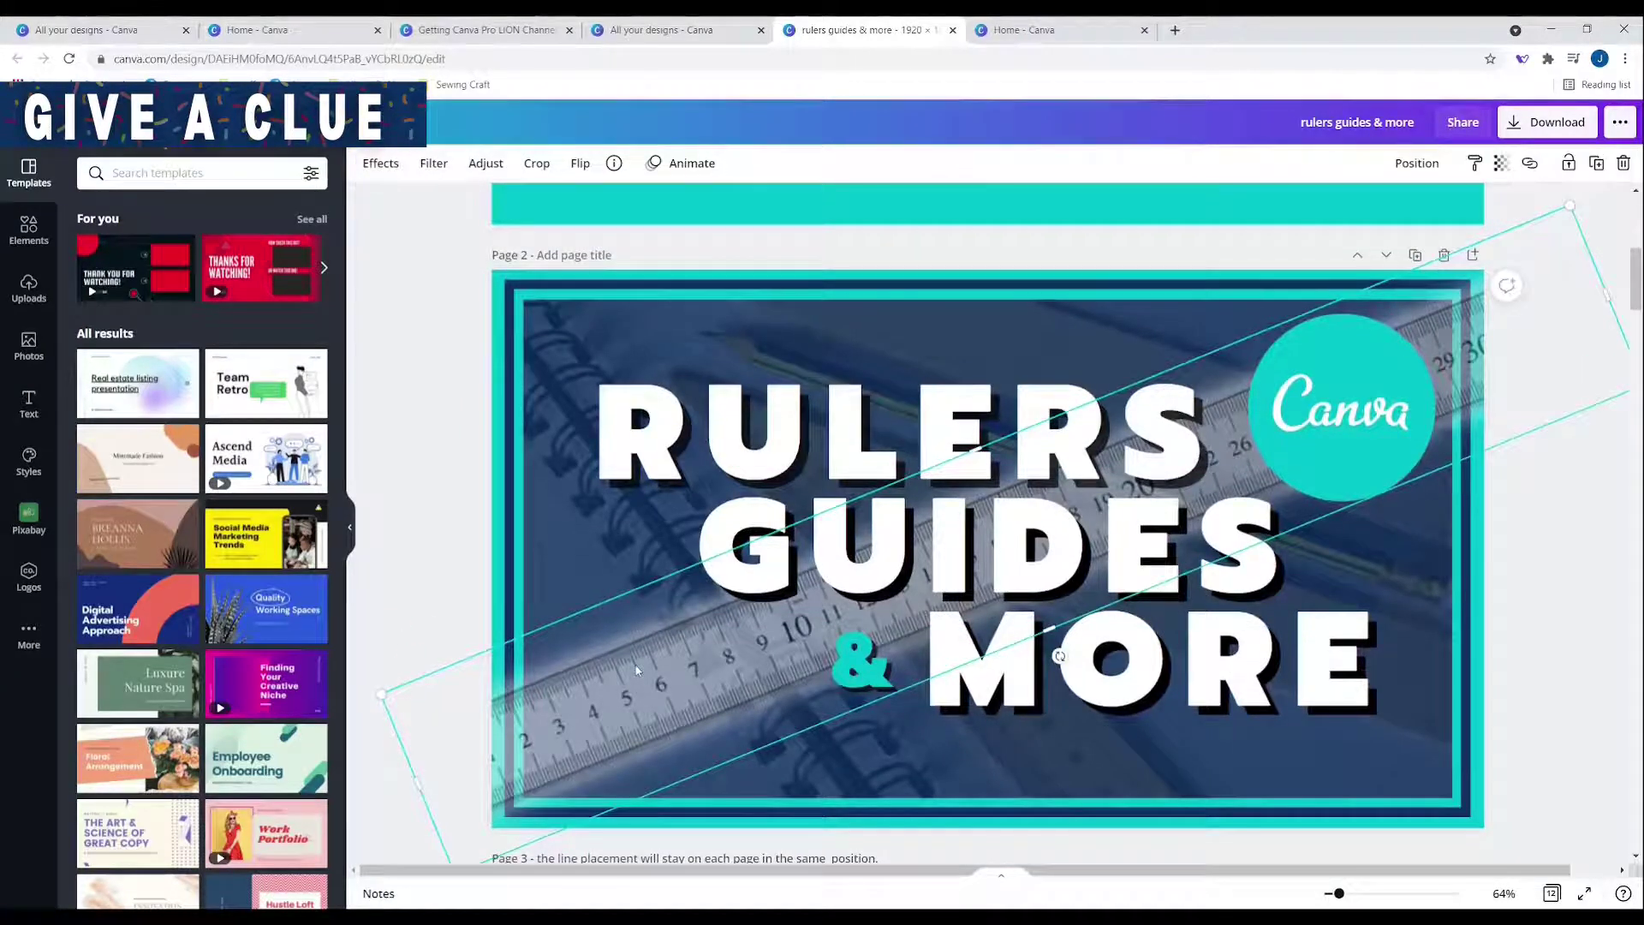
left_click(1592, 166)
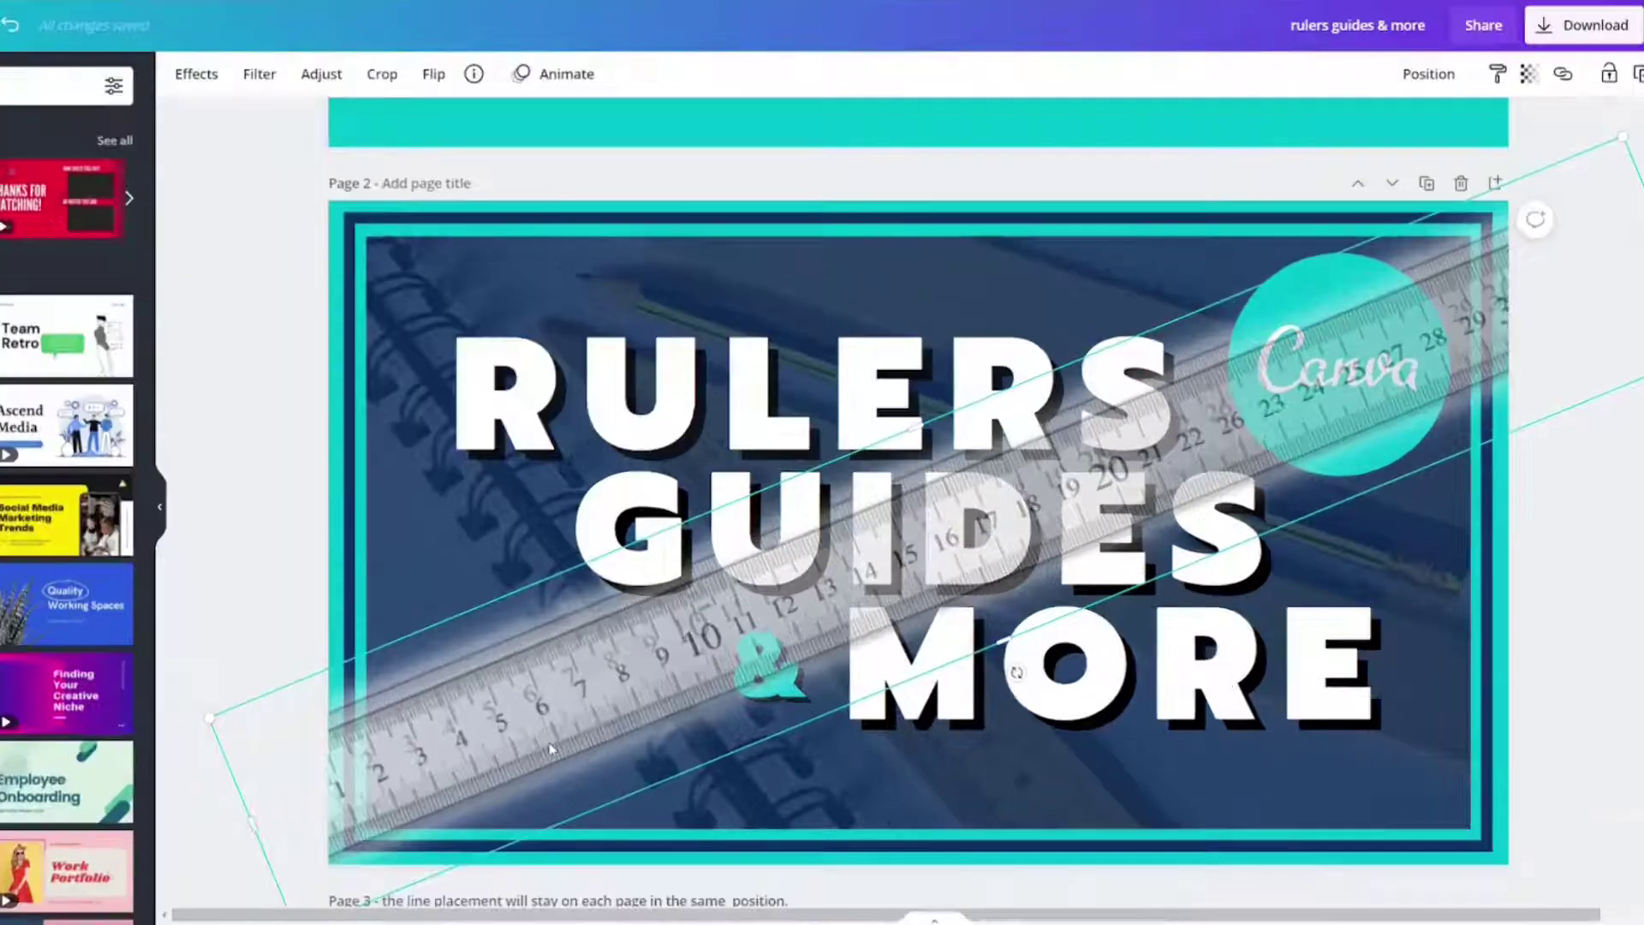
left_click_drag(675, 738, 670, 489)
scroll(671, 548, "up", 5)
left_click_drag(540, 463, 604, 524)
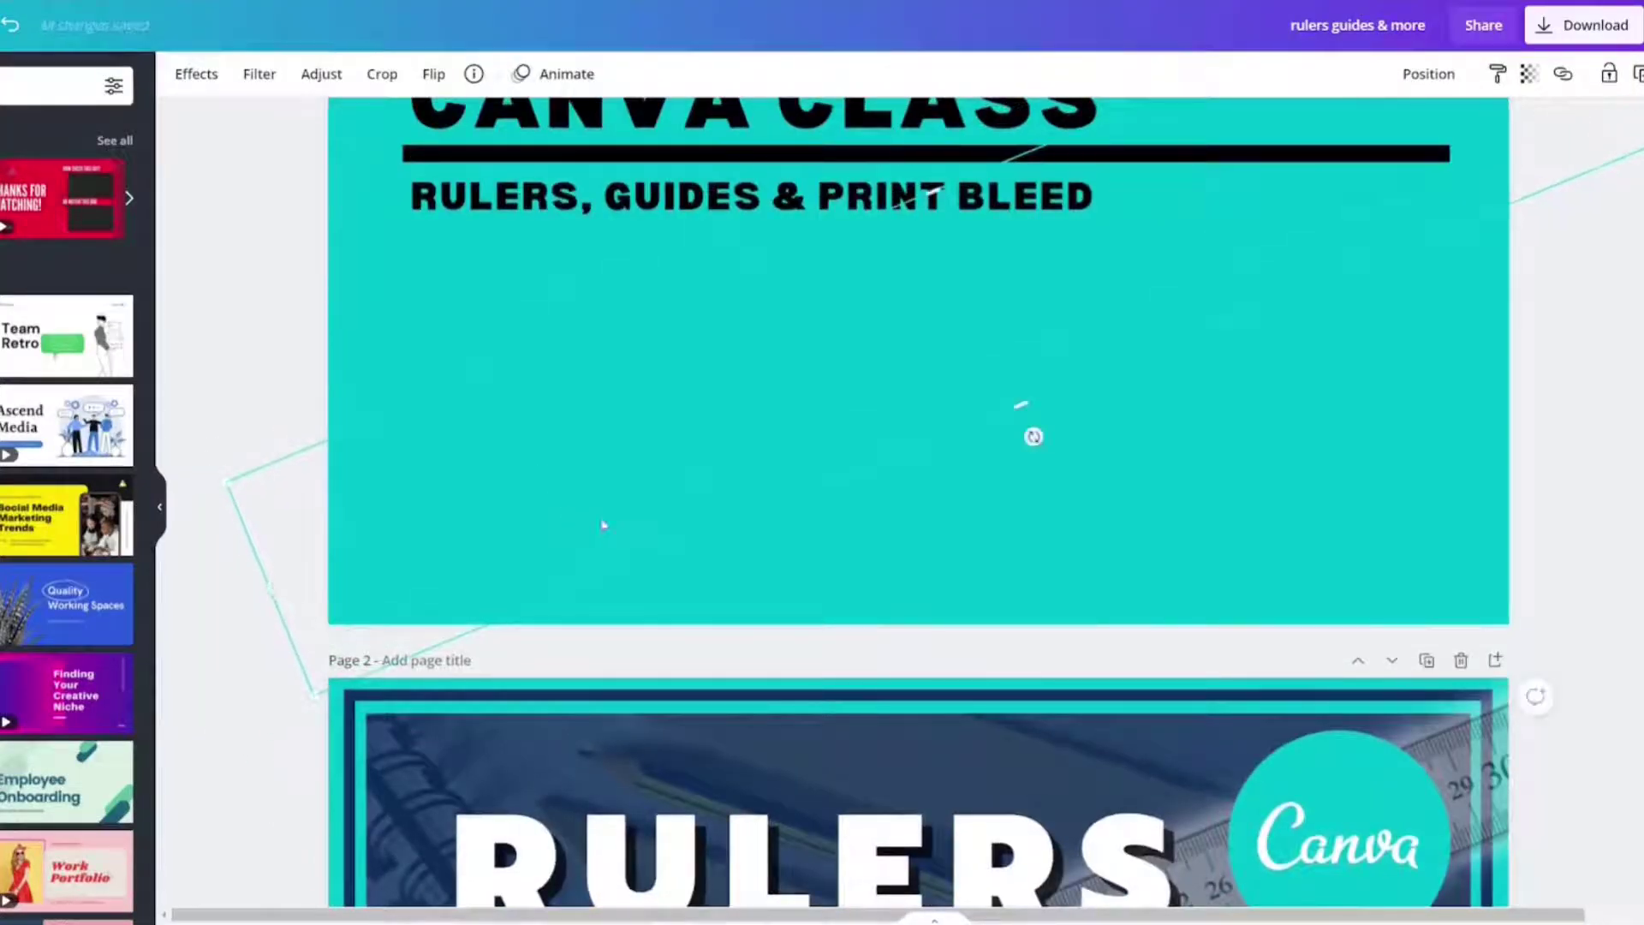
left_click(1005, 570)
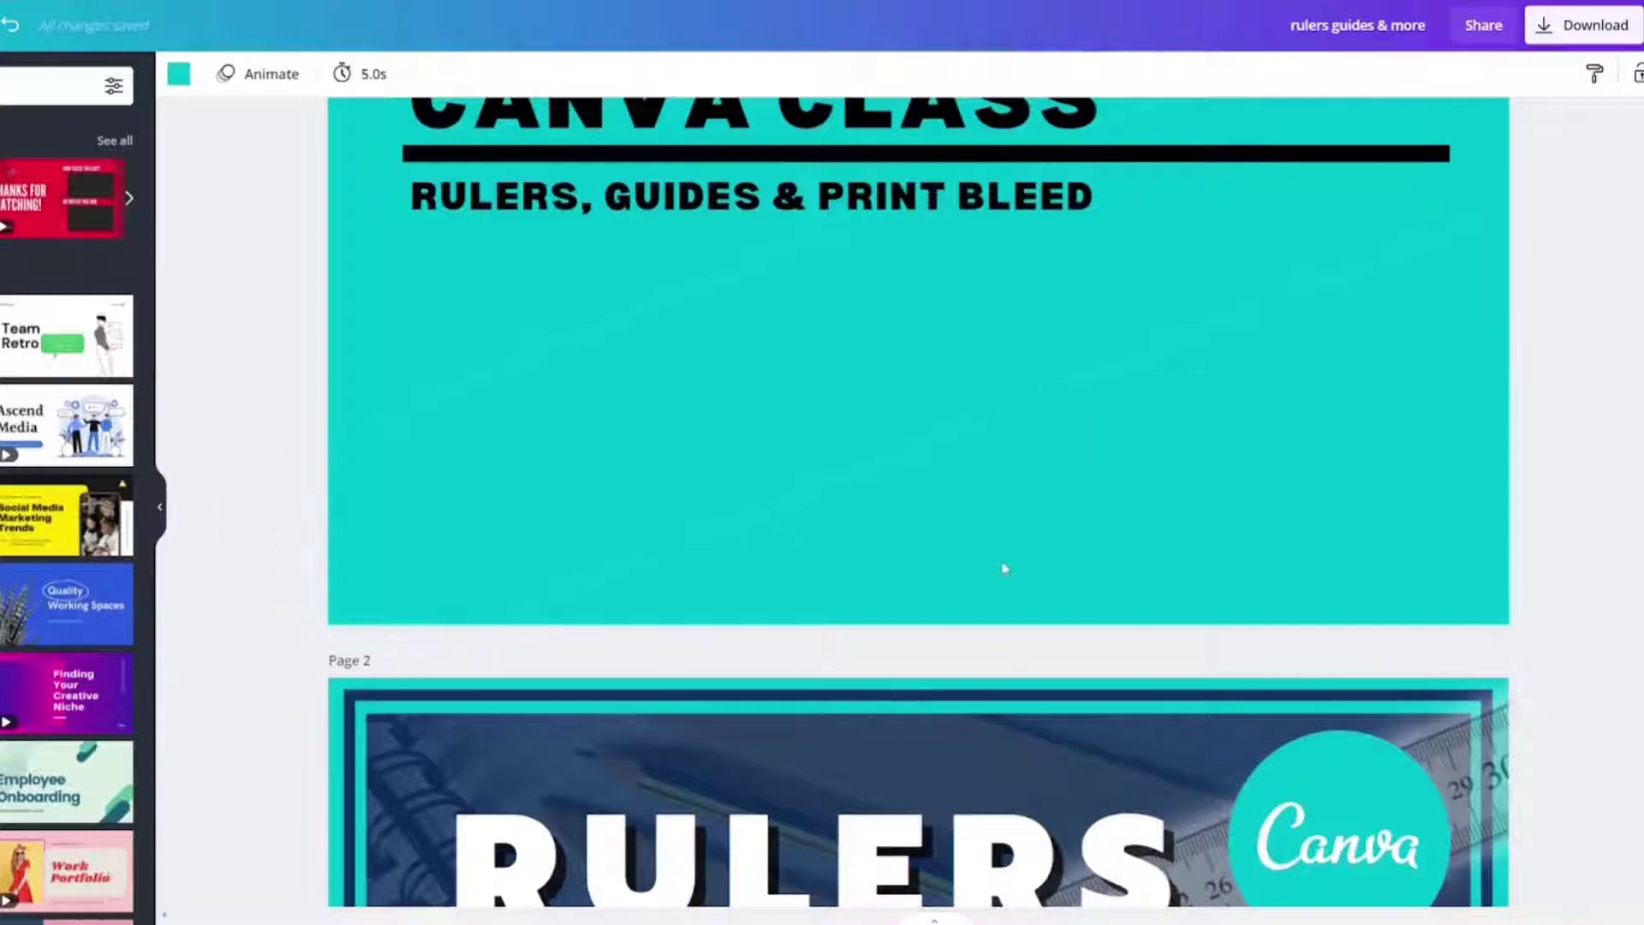
Slide the tilted ruler copy left beneath the subtitle and shrink it.
scroll(648, 437, "down", 8)
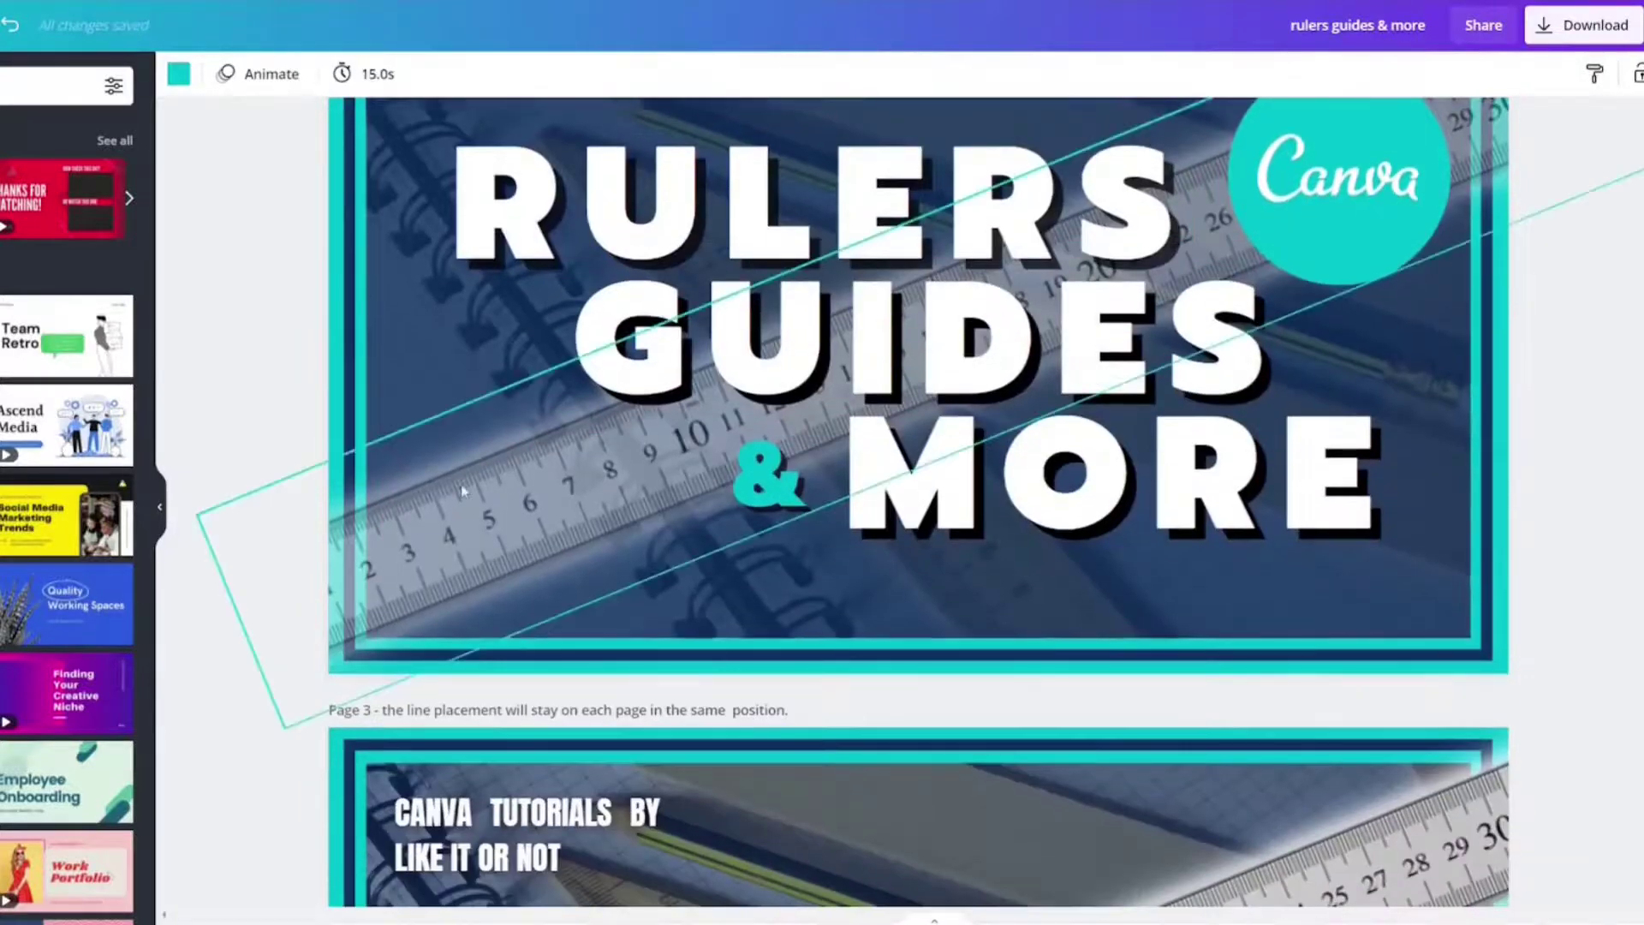
left_click(1003, 469)
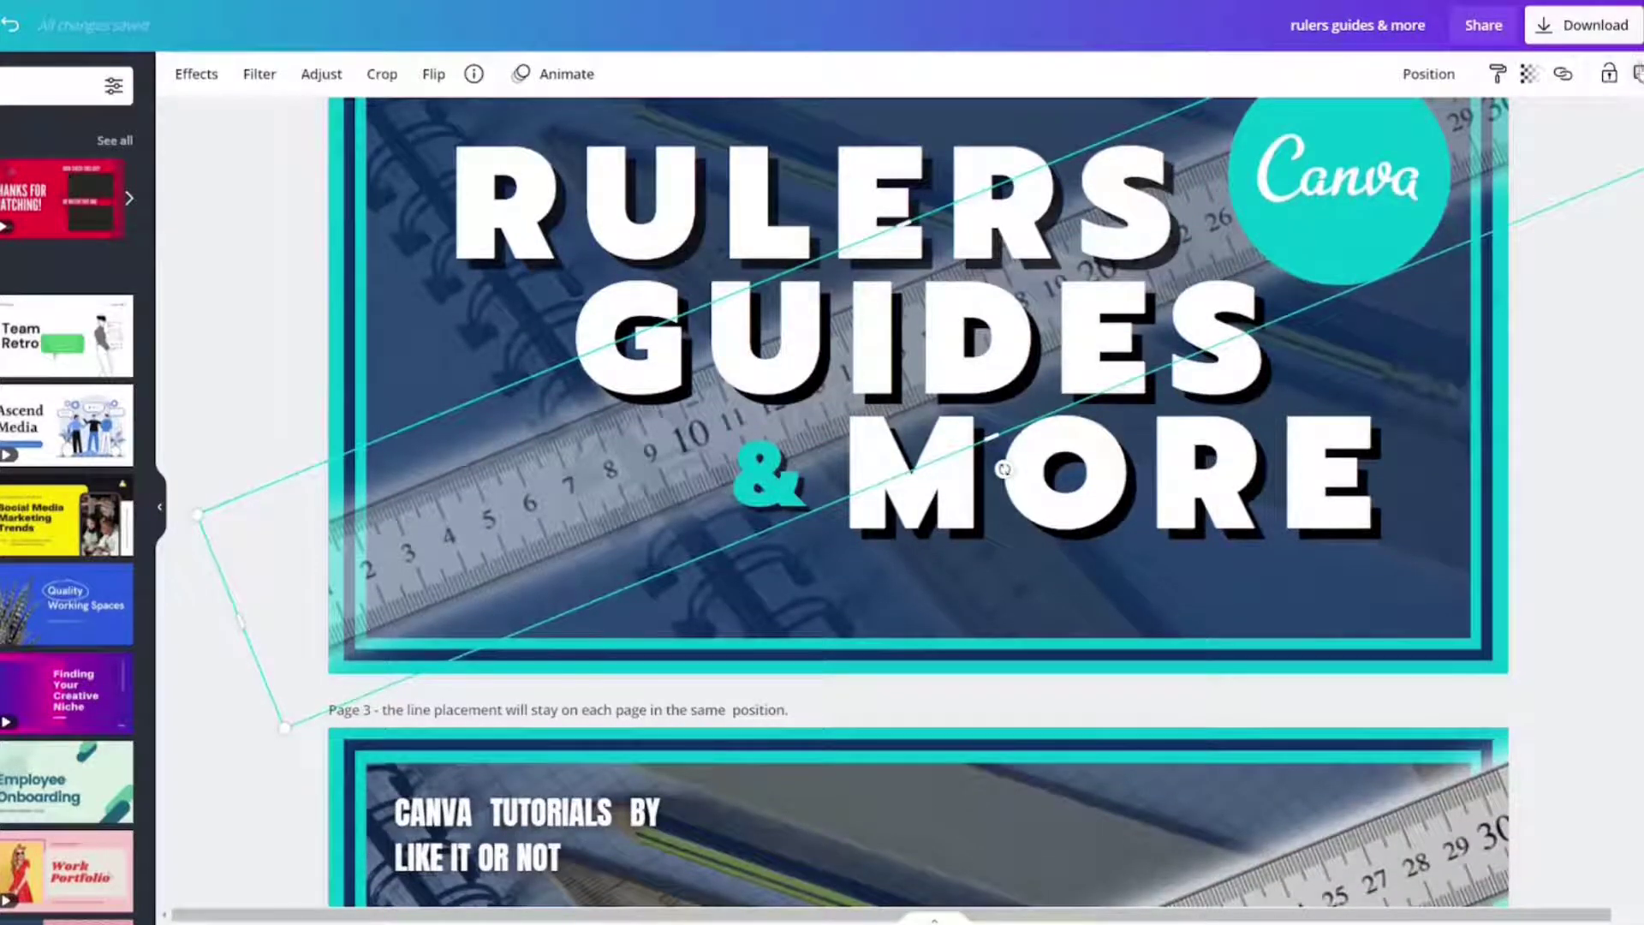
left_click_drag(514, 467, 513, 392)
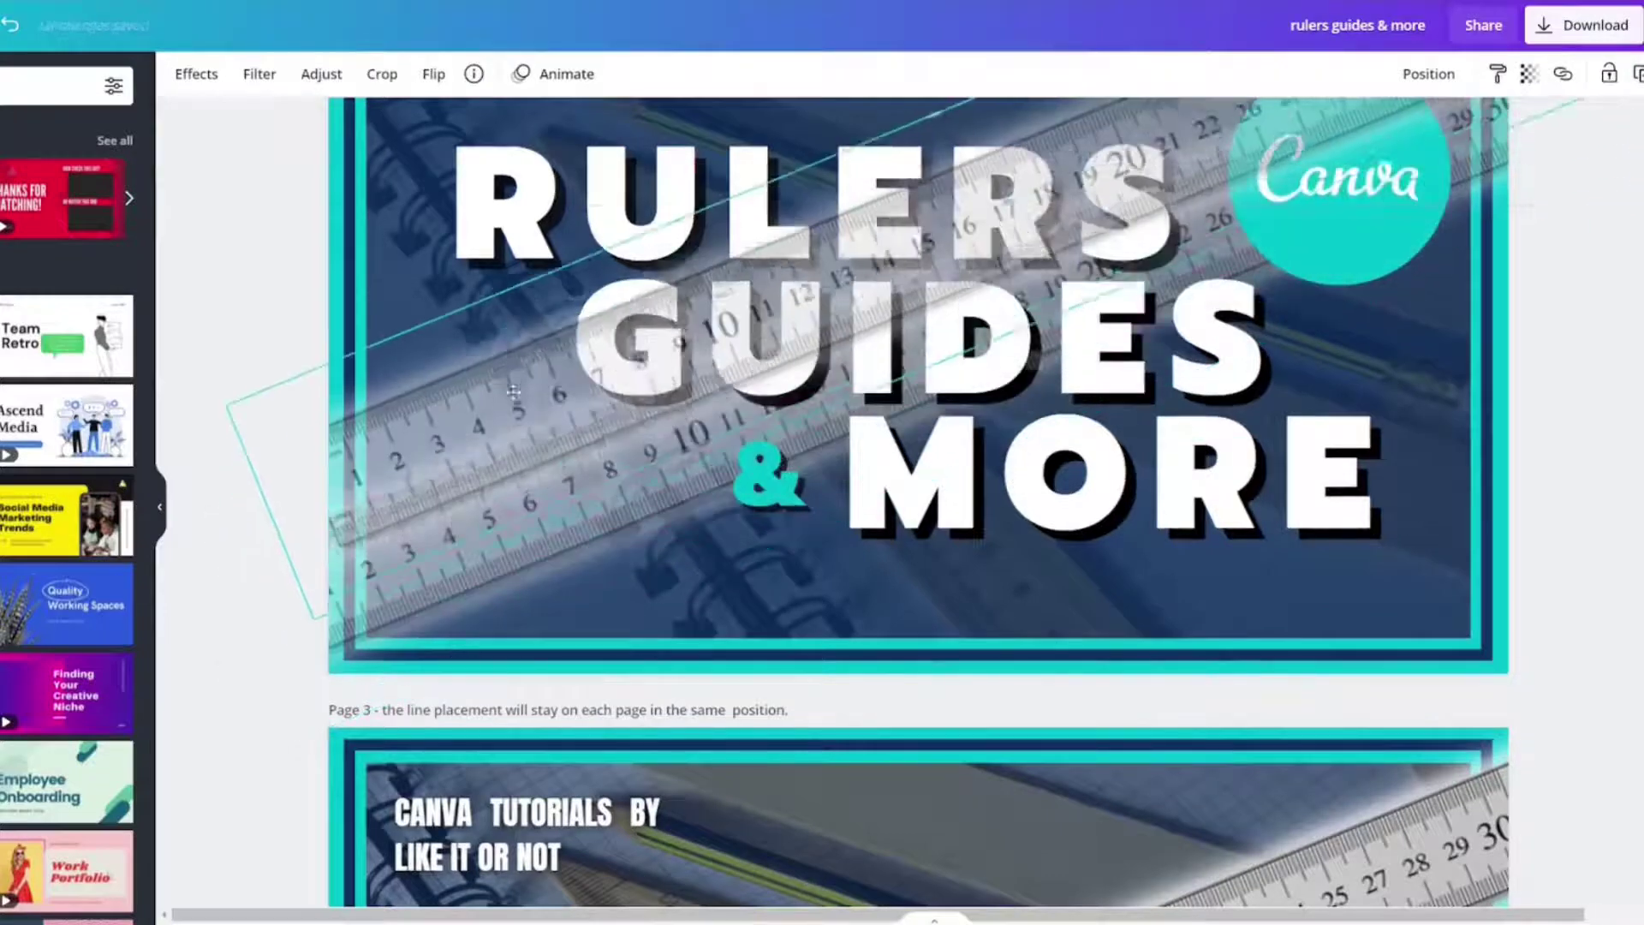
scroll(514, 392, "up", 10)
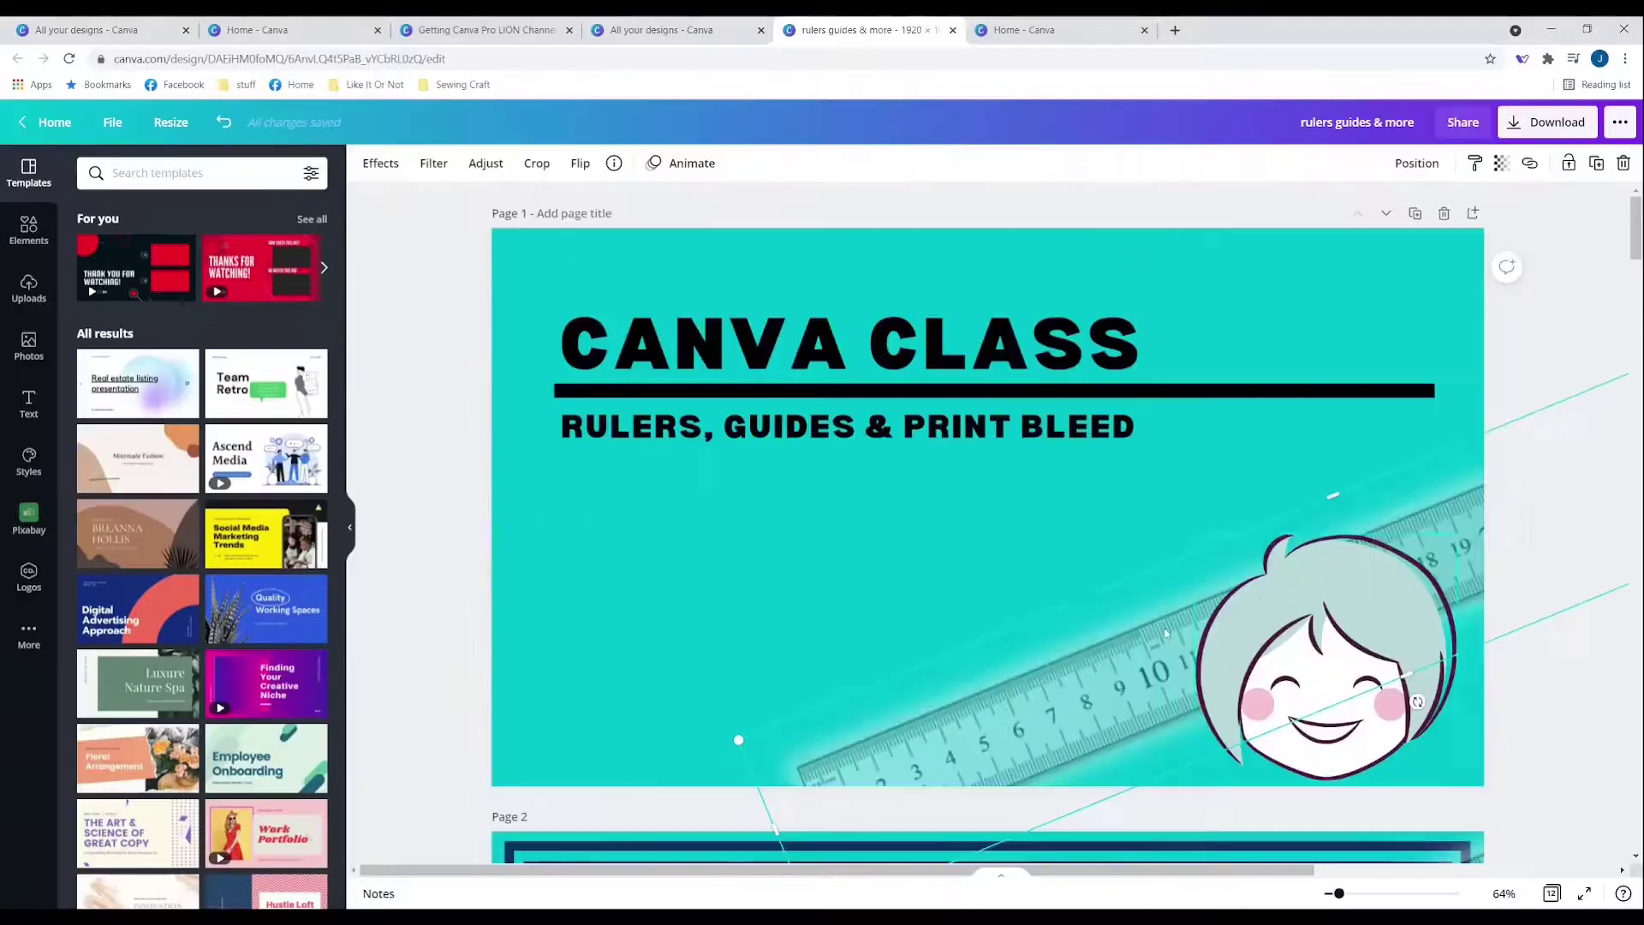
left_click_drag(1031, 588, 515, 588)
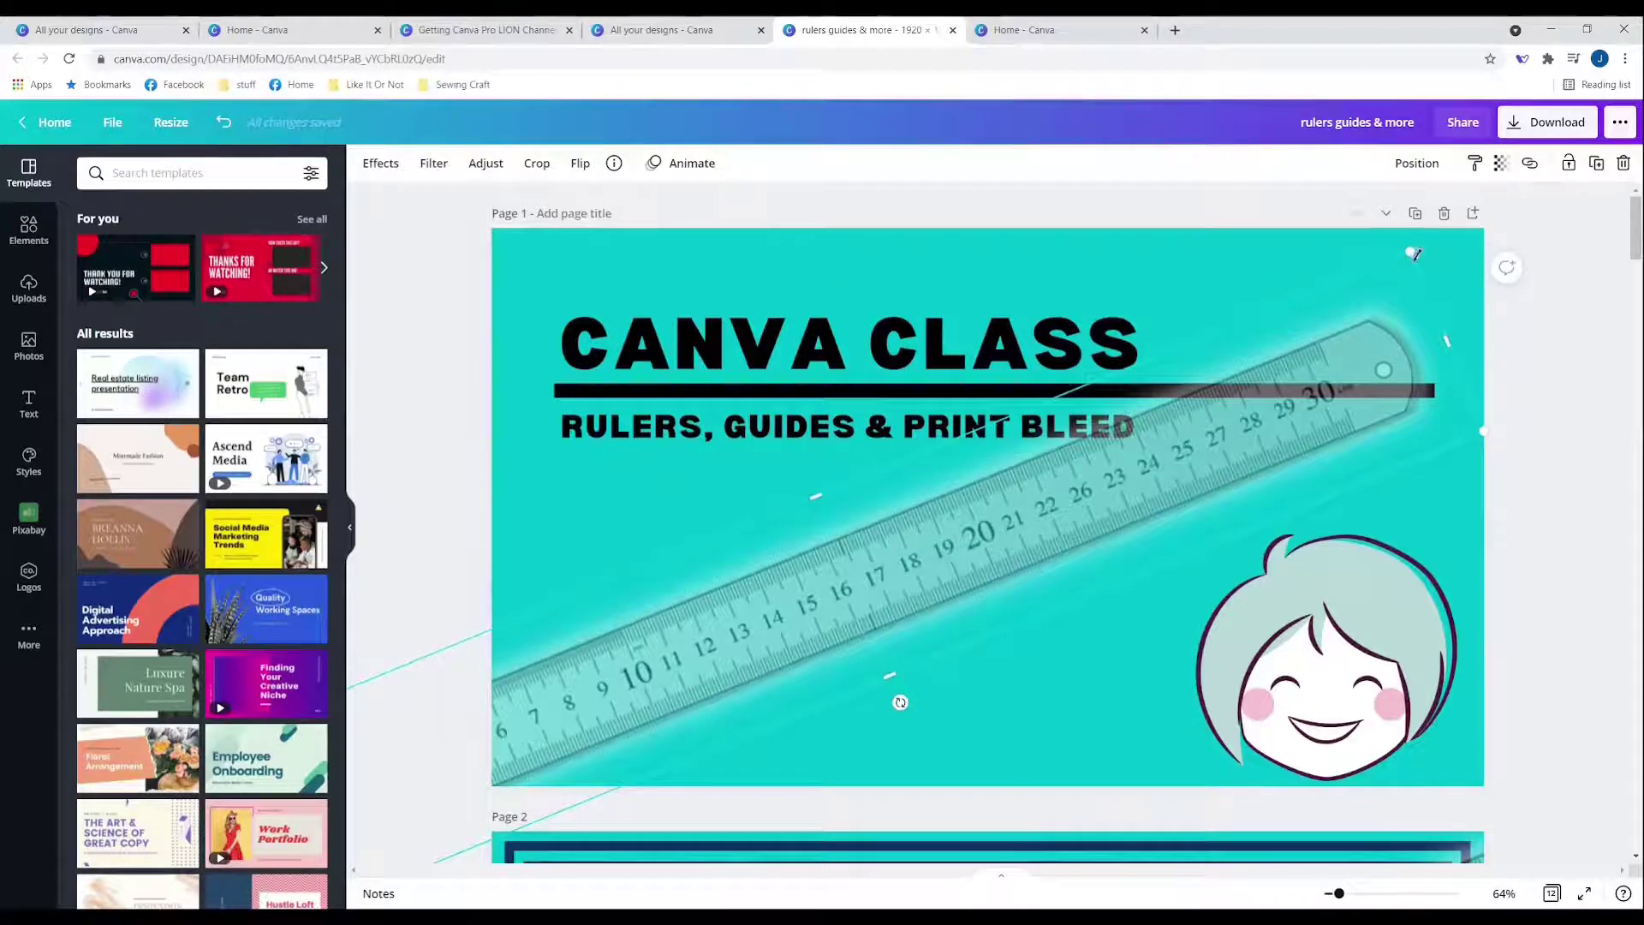
left_click_drag(1408, 250, 723, 655)
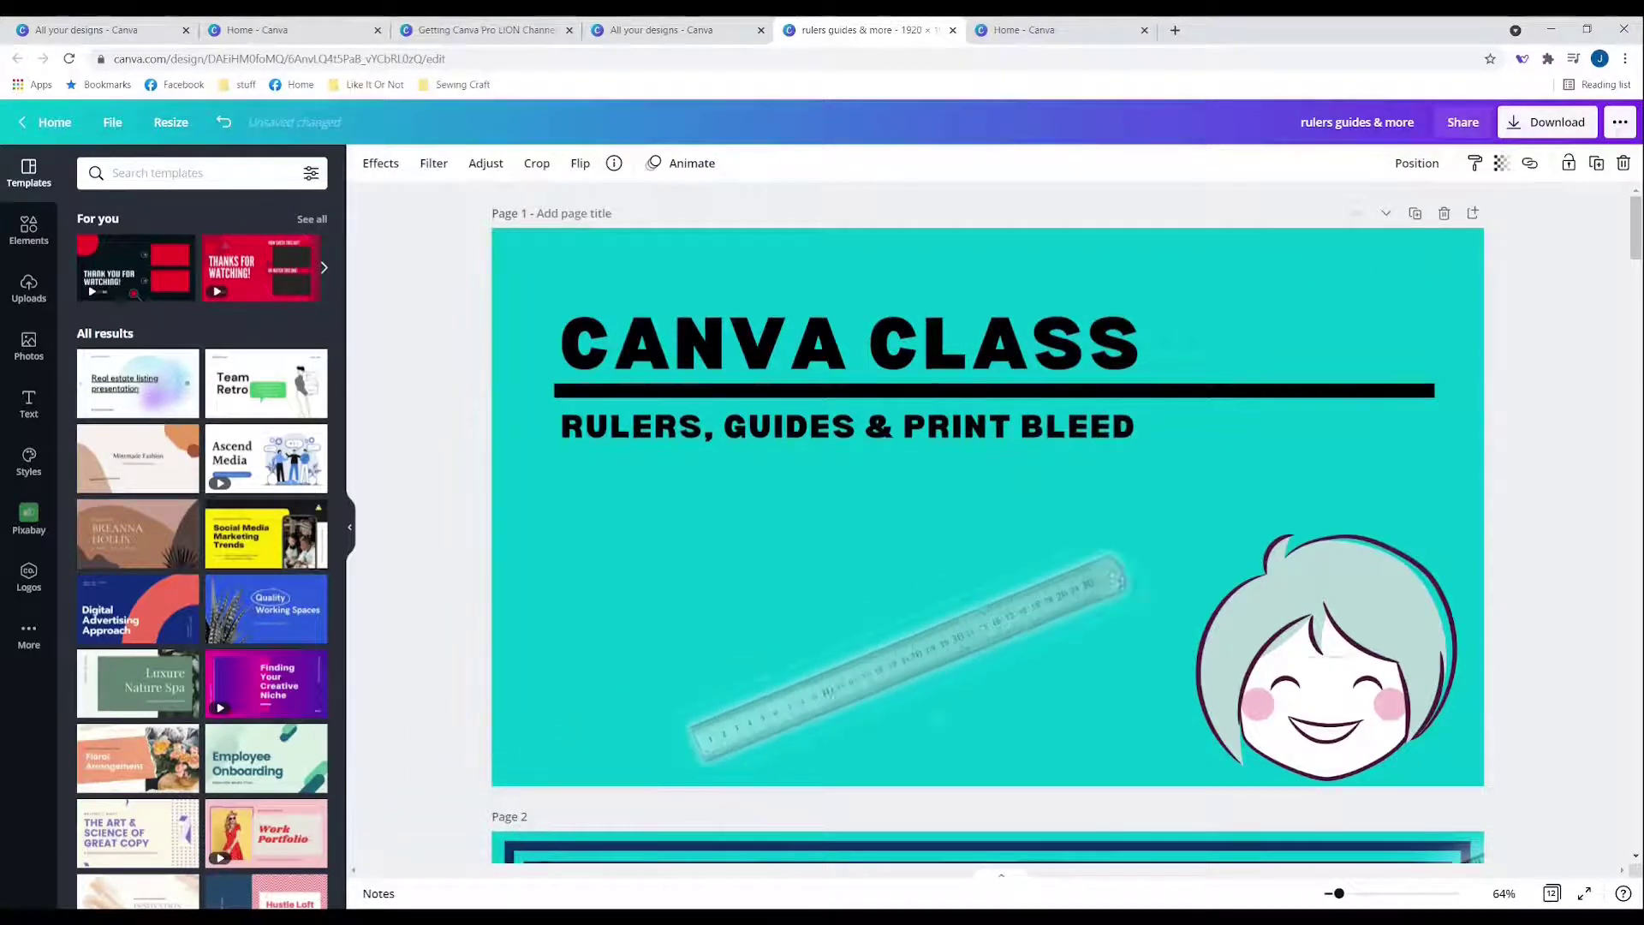
Delete the cartoon face and set the ruler's transparency to 100.
left_click(1327, 650)
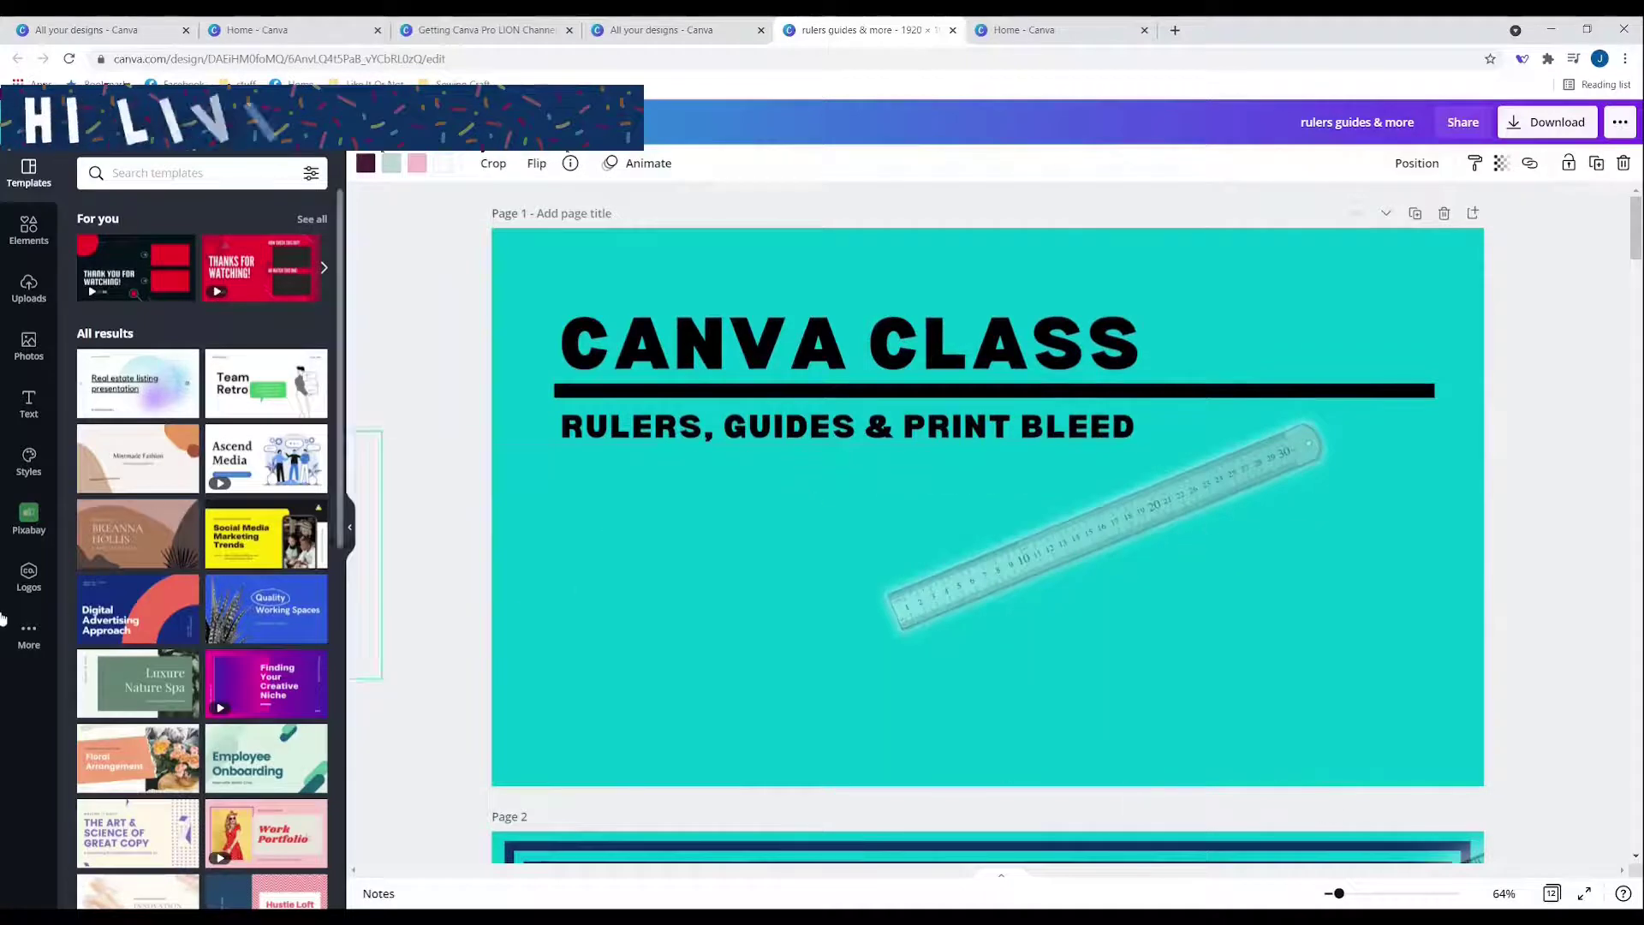
key("Delete")
left_click(981, 589)
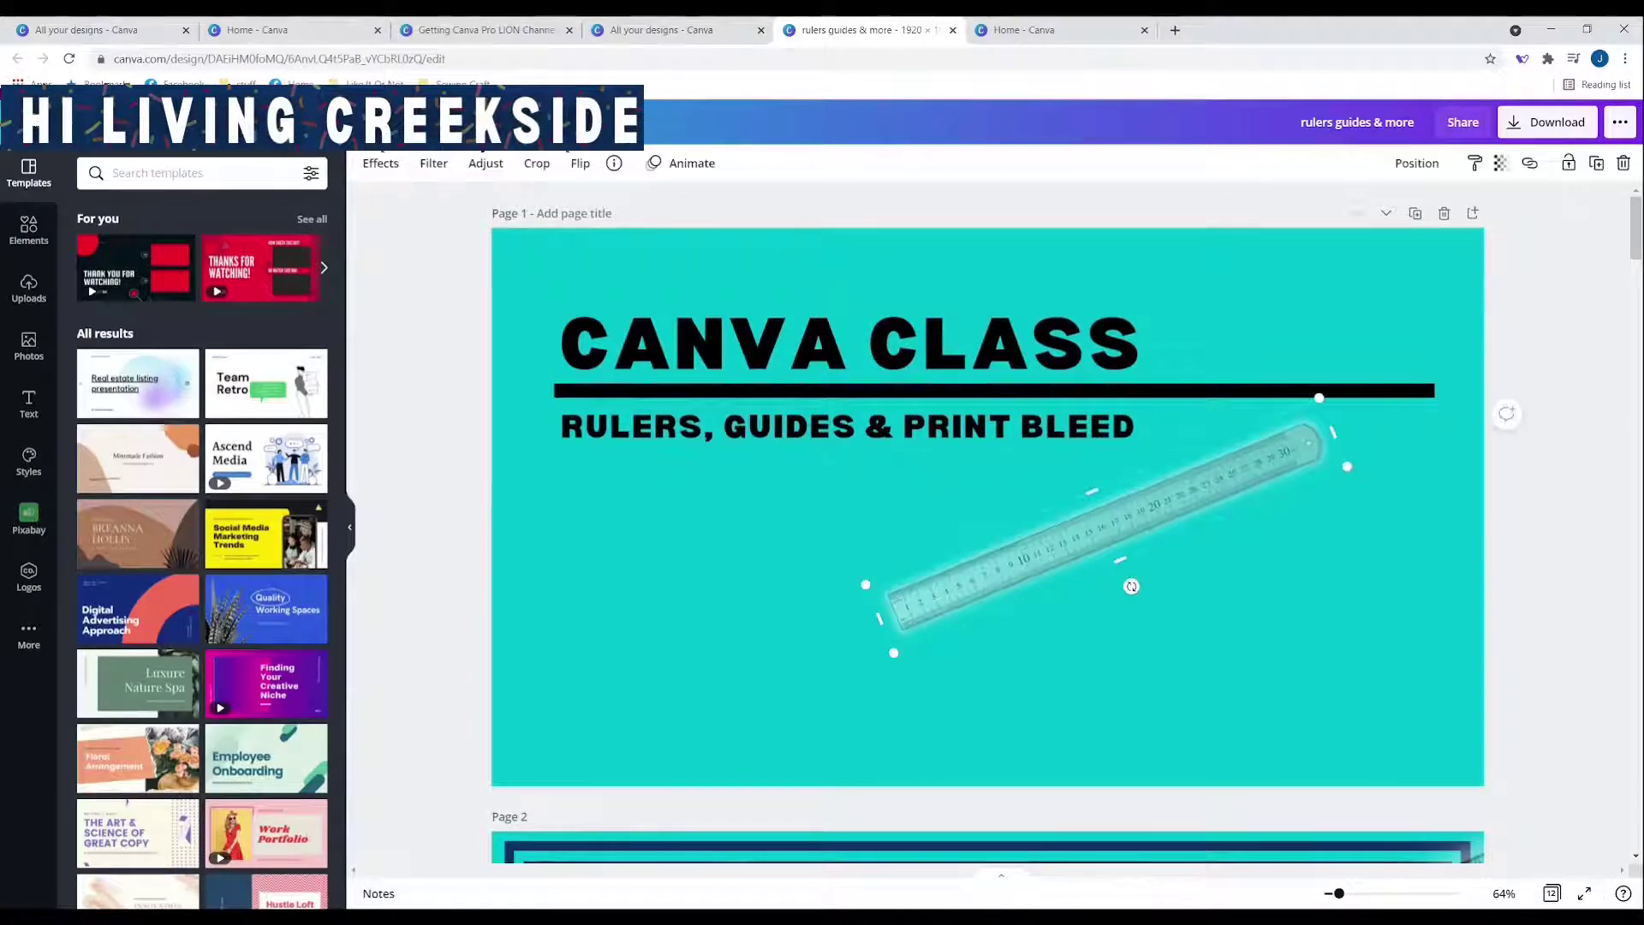
left_click(1499, 168)
left_click_drag(1398, 213, 1446, 212)
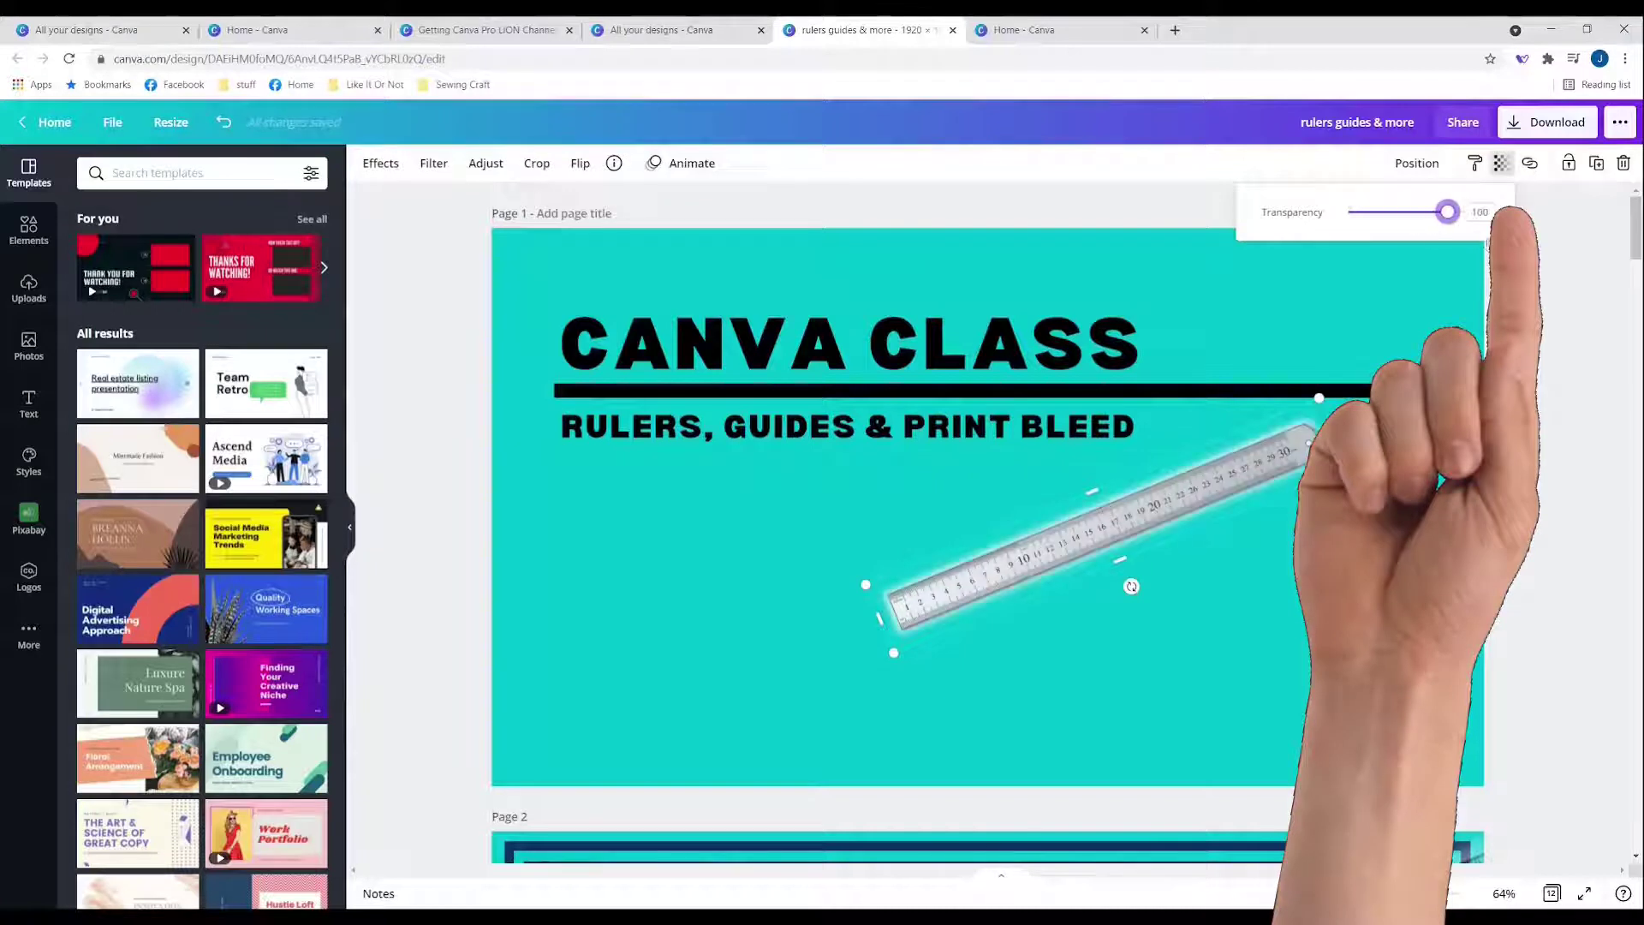
Rotate the ruler upright and position it along the cover page's right edge.
left_click_drag(1175, 463, 1277, 517)
left_click_drag(1233, 642, 1317, 580)
left_click_drag(1217, 595, 1429, 568)
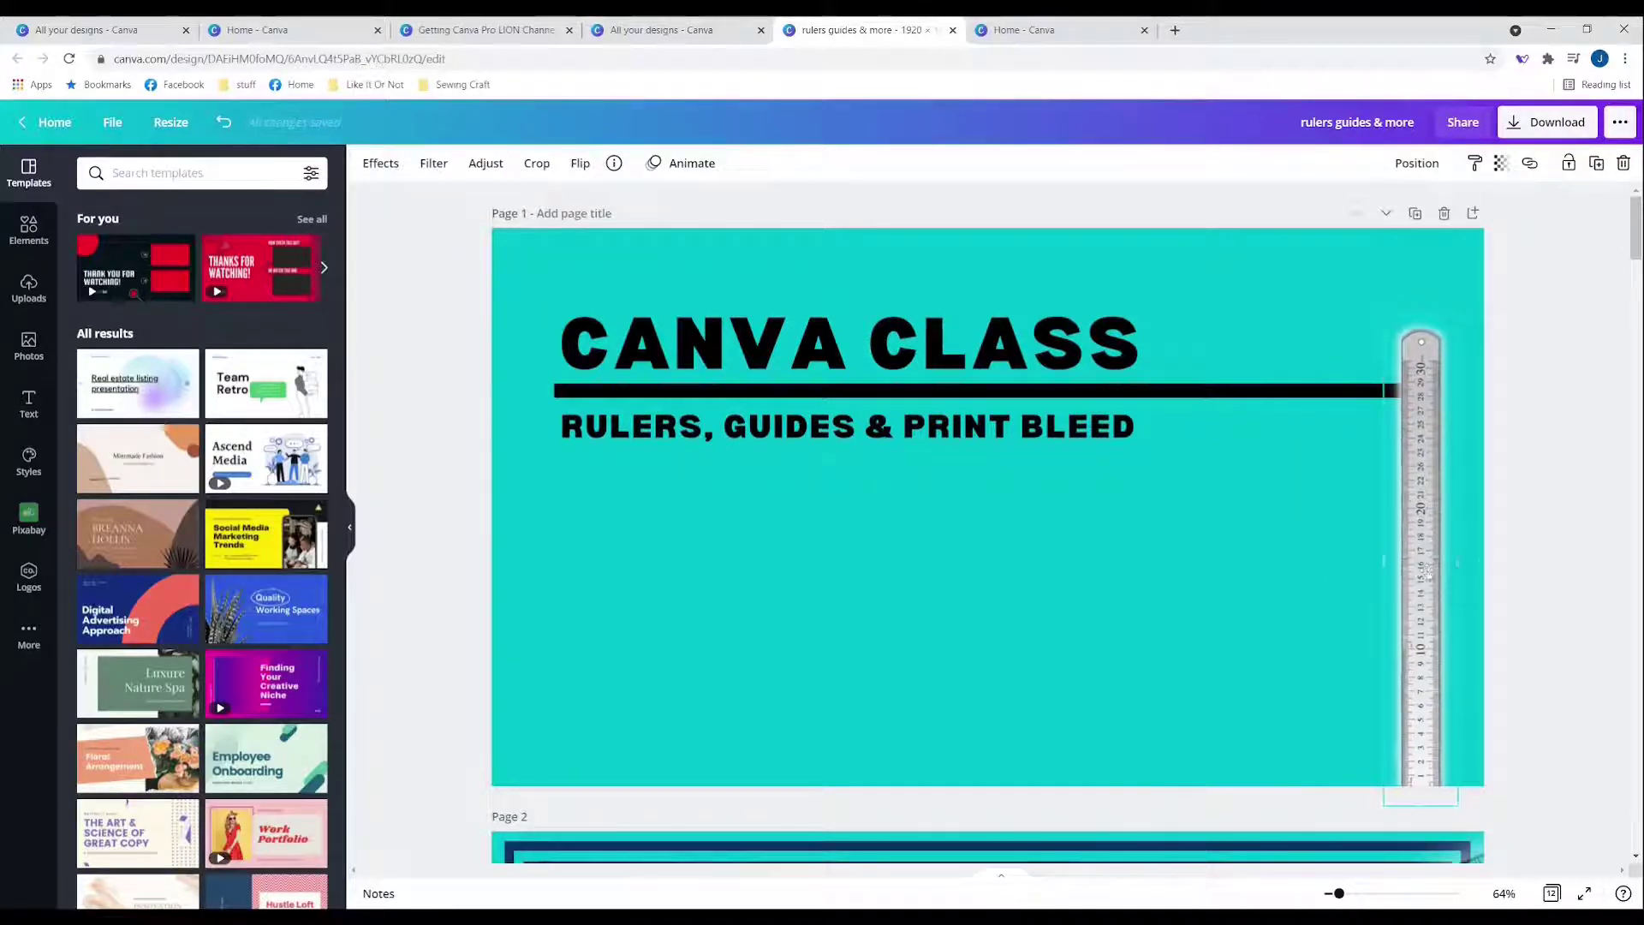
left_click(962, 569)
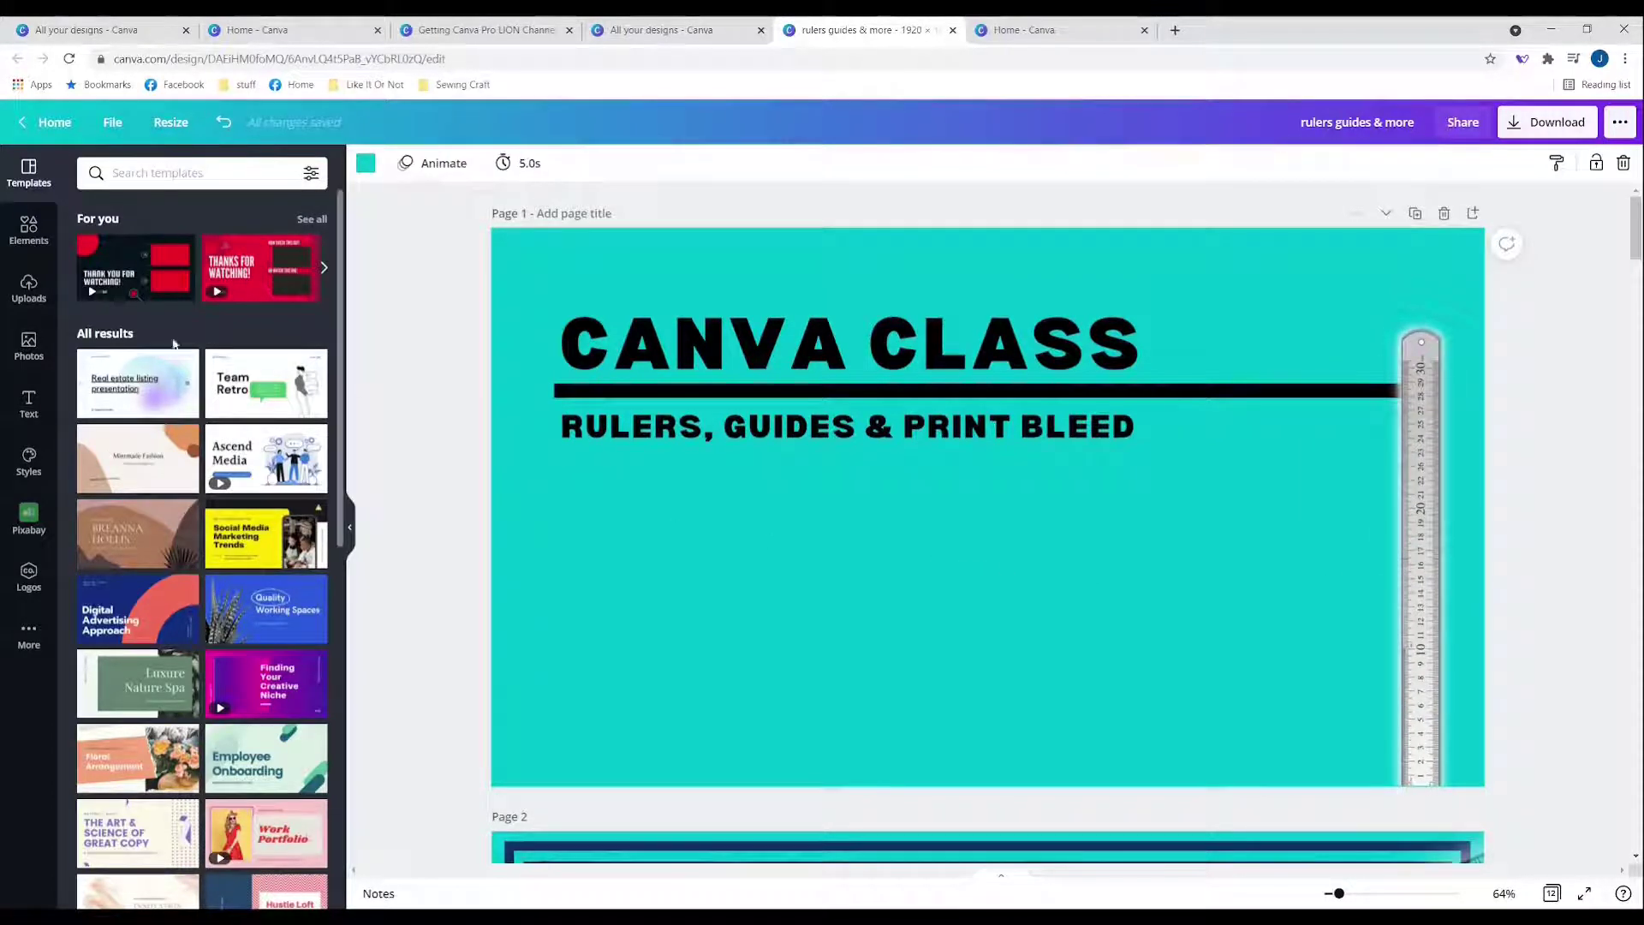
Add the recently used checkmark element to the cover and color it white.
left_click(48, 231)
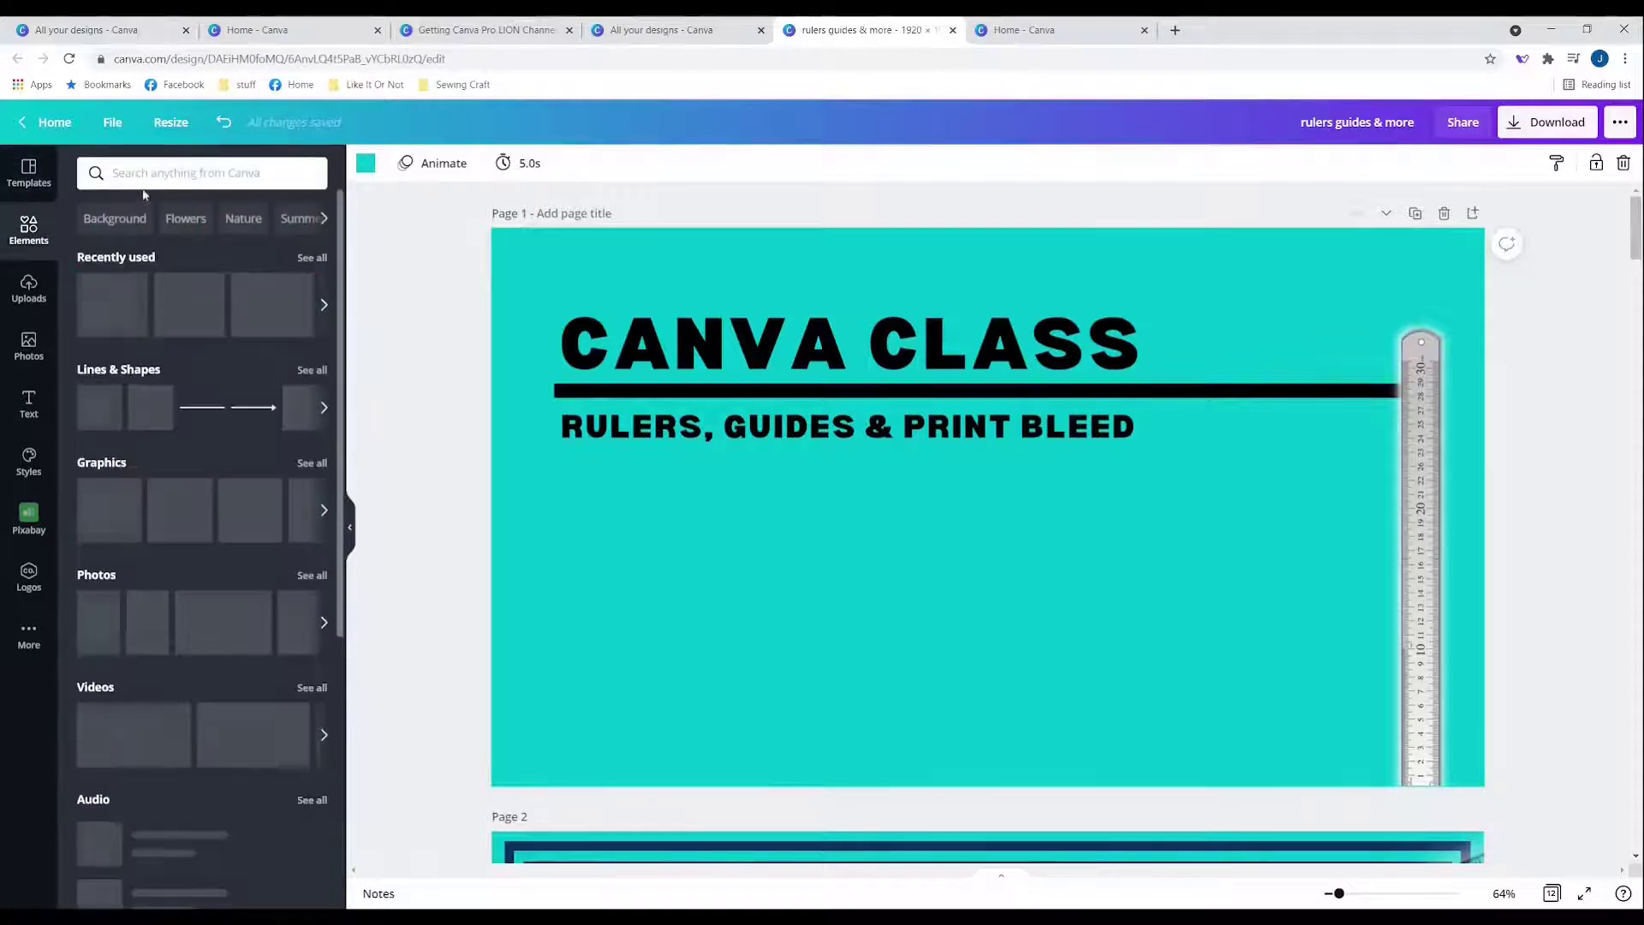
left_click(145, 175)
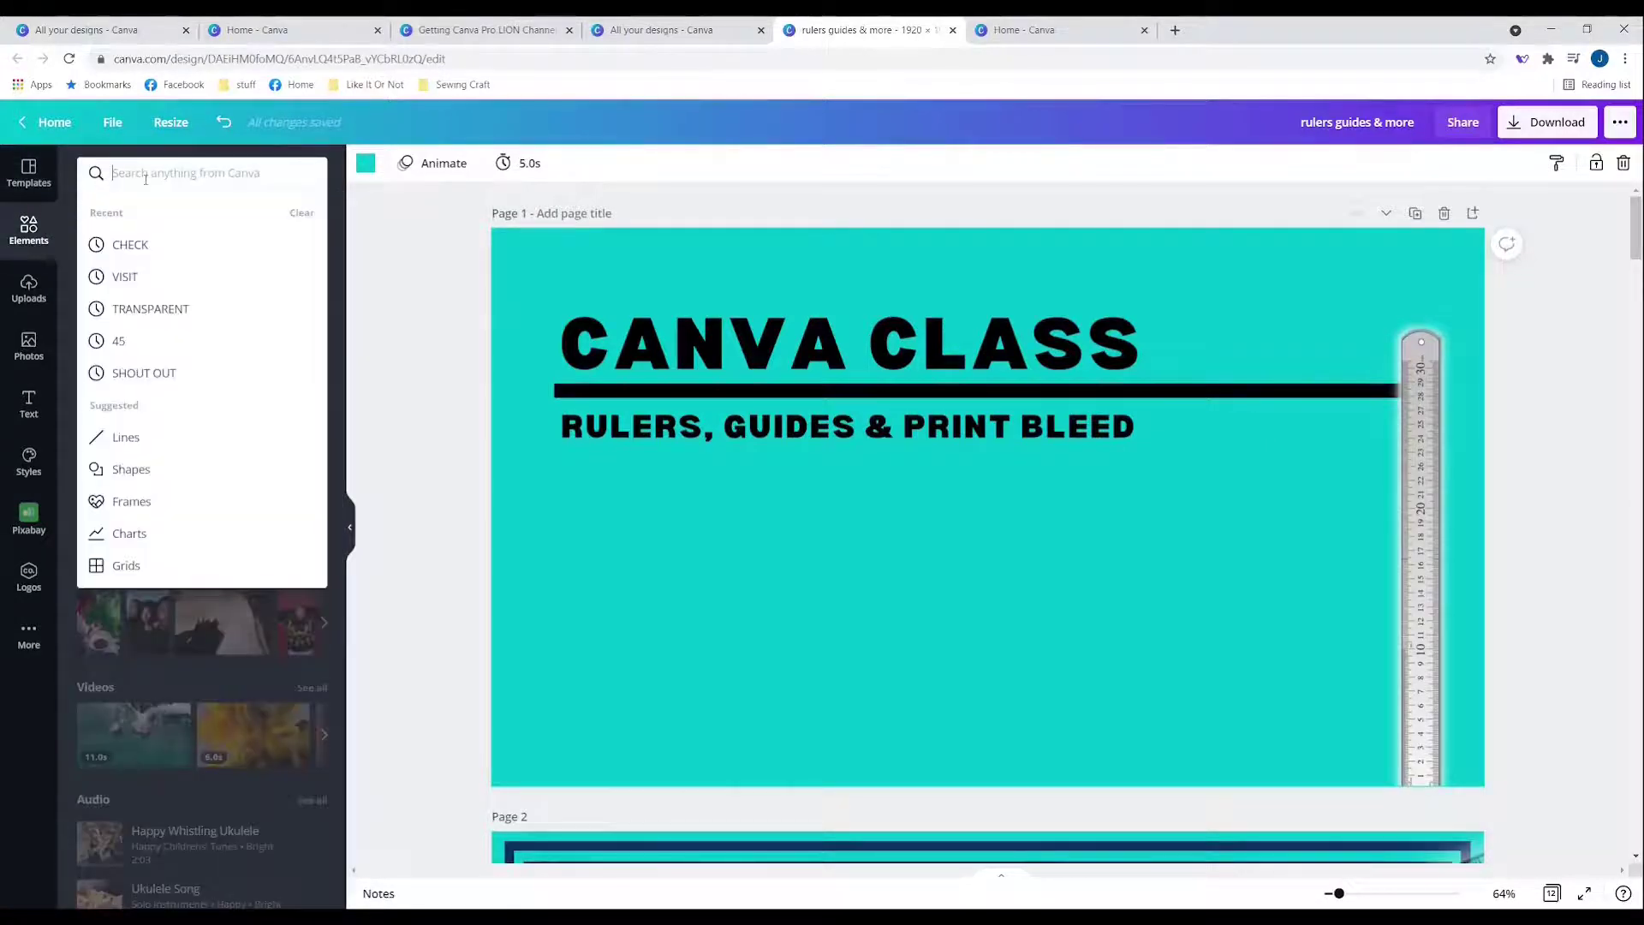
left_click(447, 302)
left_click(110, 306)
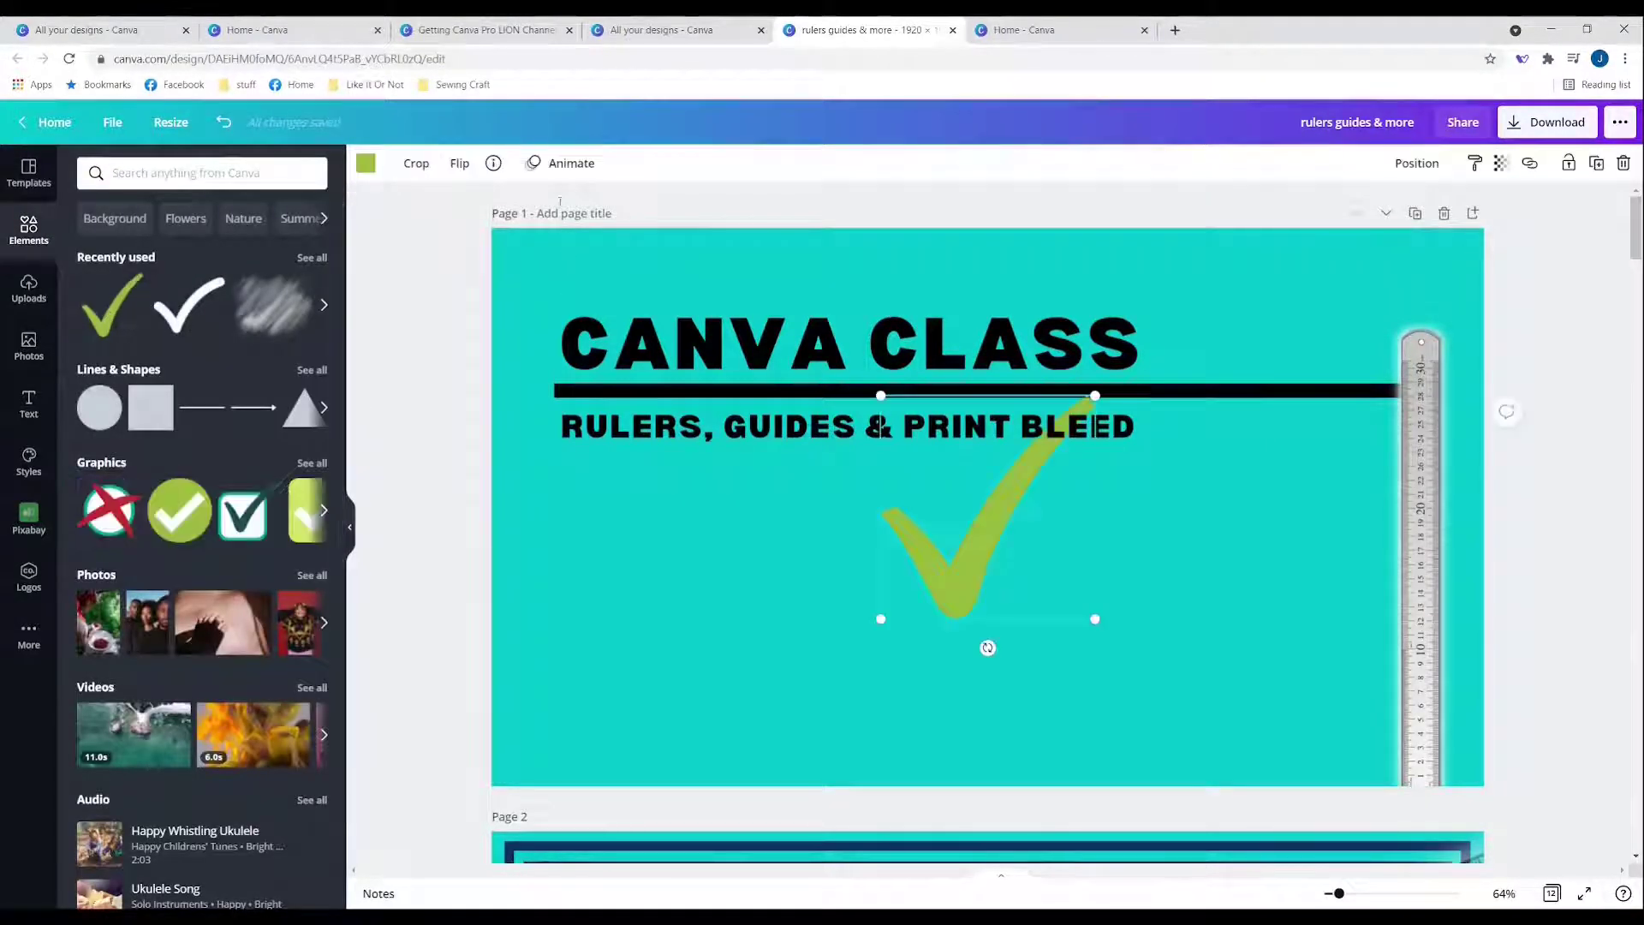
left_click(366, 165)
left_click(266, 290)
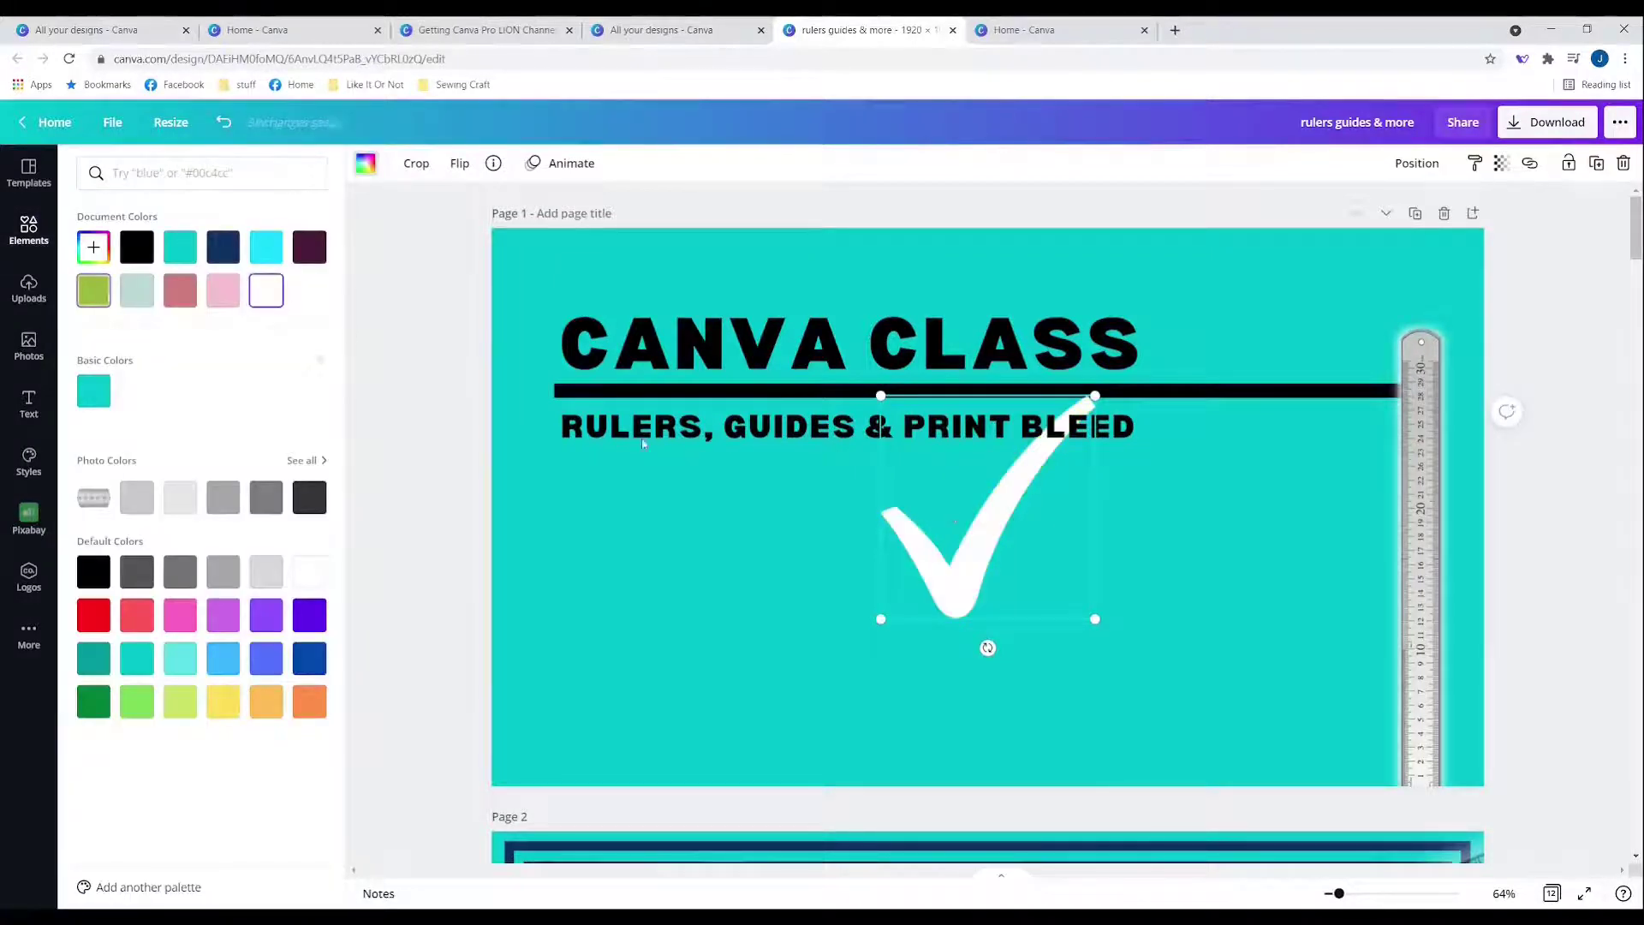
Shrink the checkmark into the bottom-left corner and nudge the ruler up slightly.
left_click_drag(1094, 394, 1018, 476)
left_click_drag(937, 571, 589, 676)
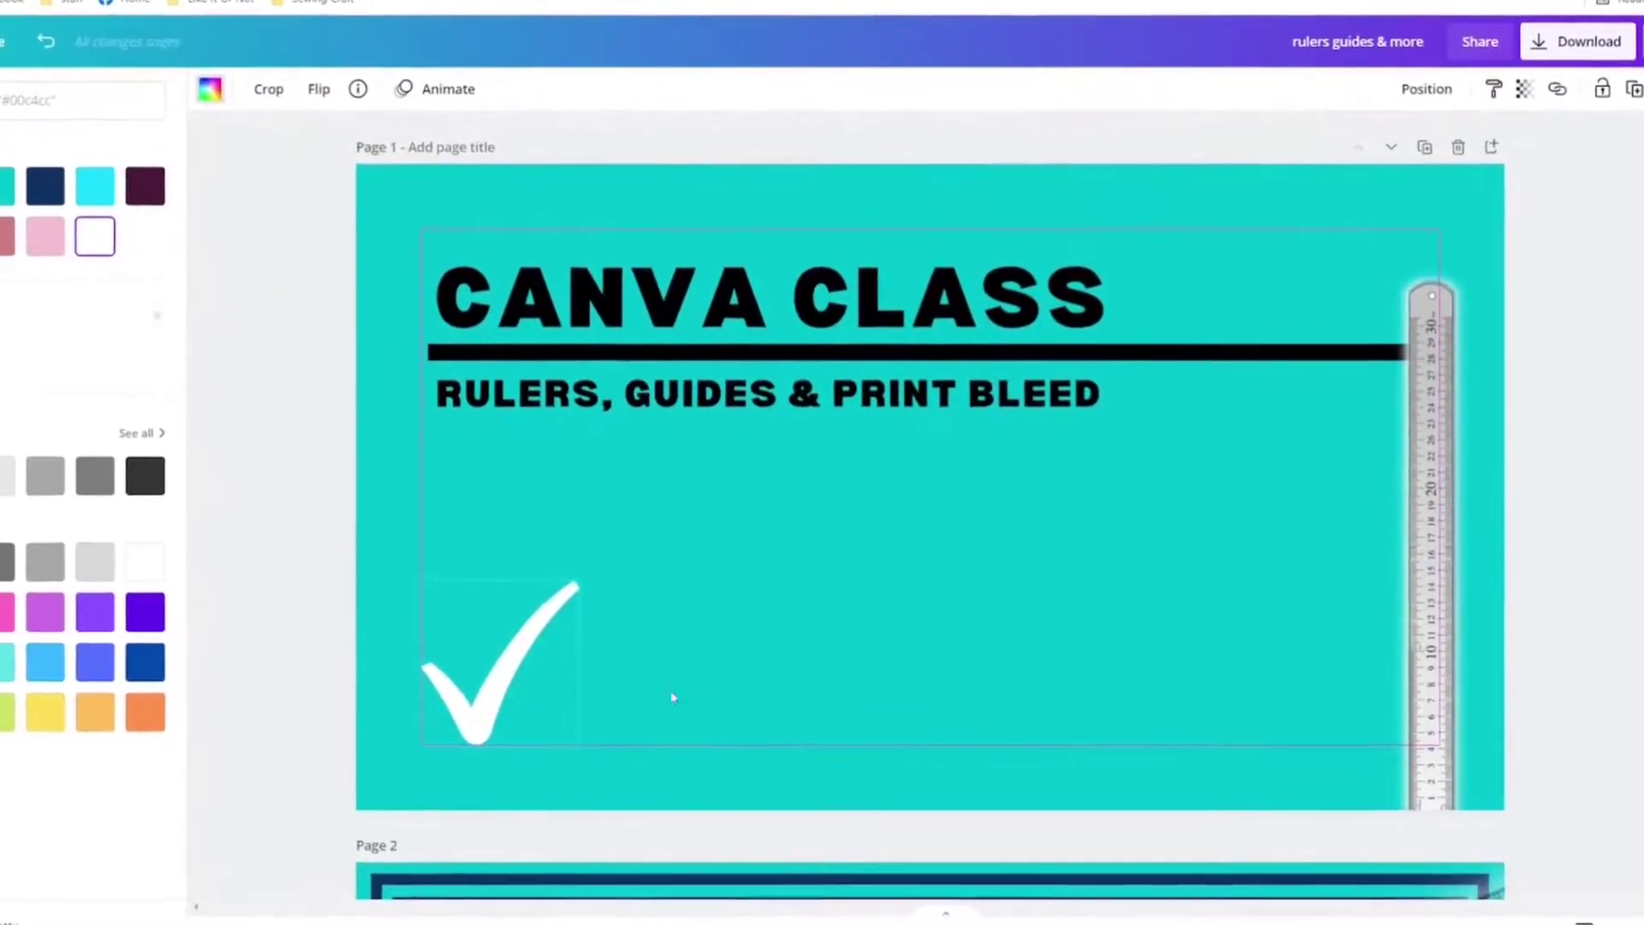
left_click_drag(1409, 597, 1416, 551)
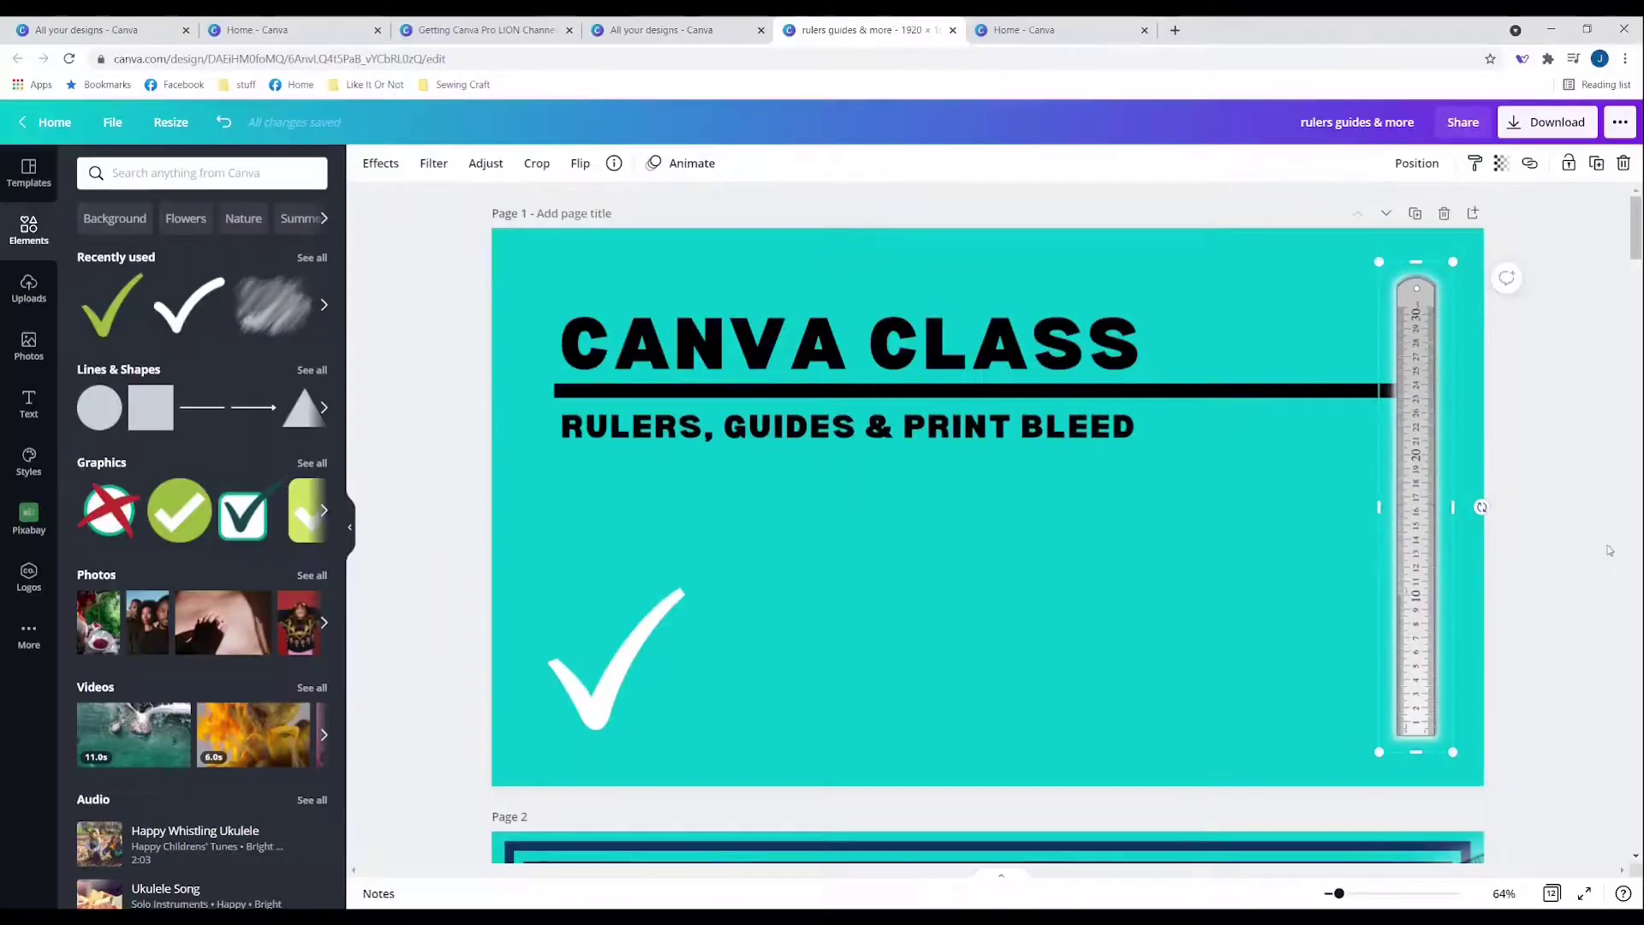
left_click(1598, 546)
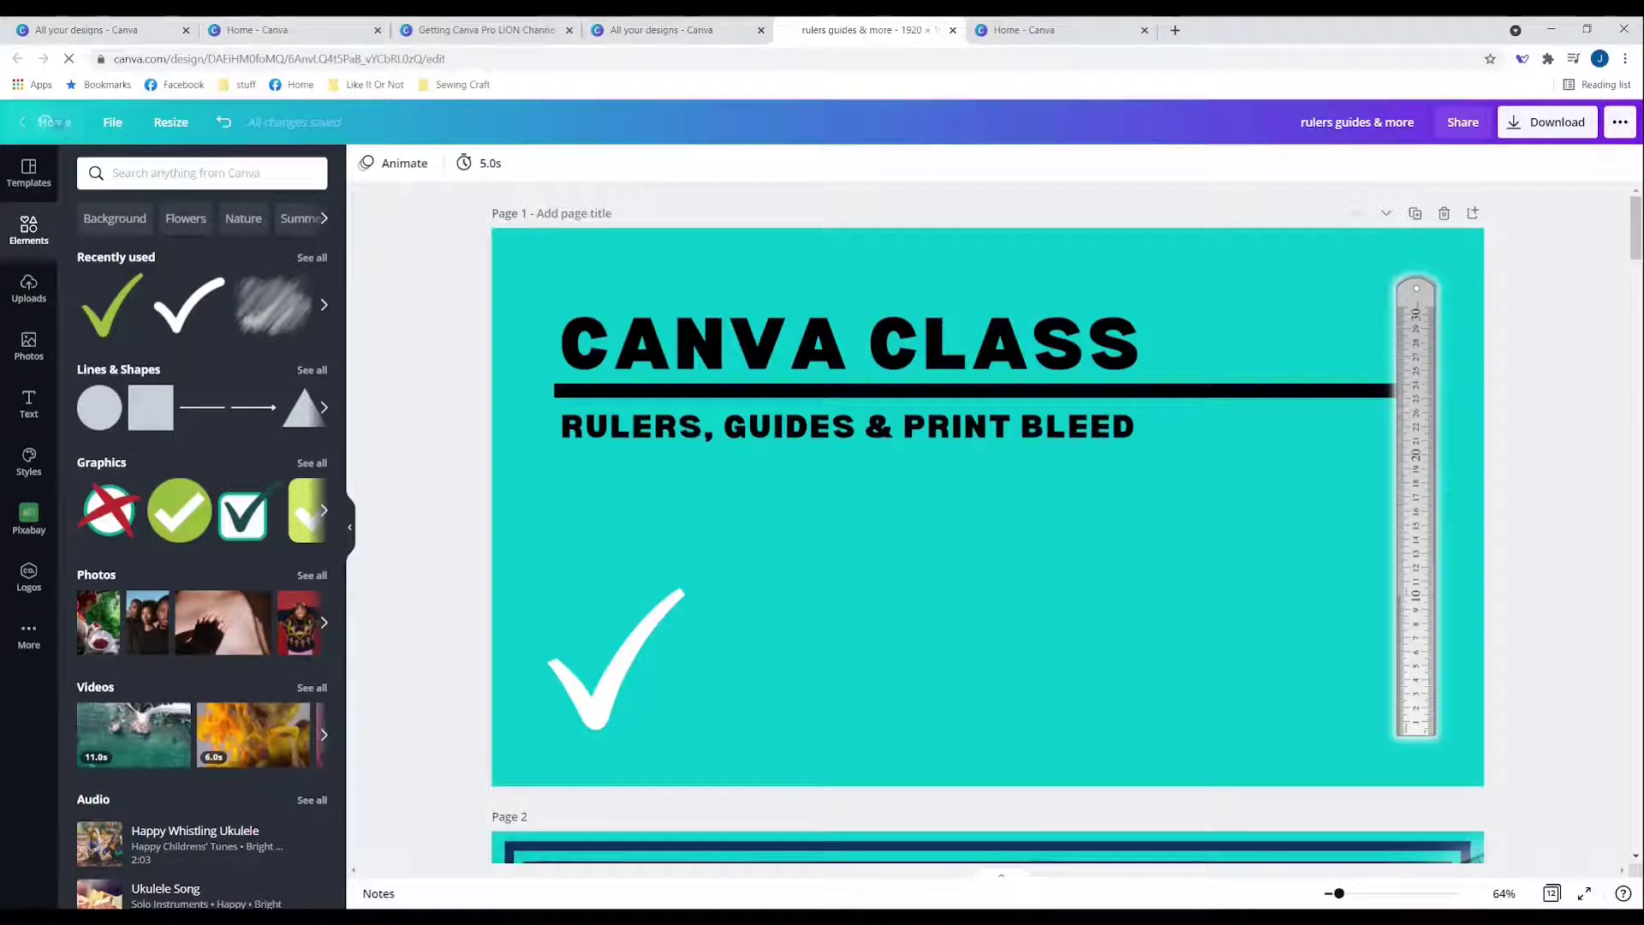
Return from the editor to the Canva home page's Your designs list.
left_click(45, 121)
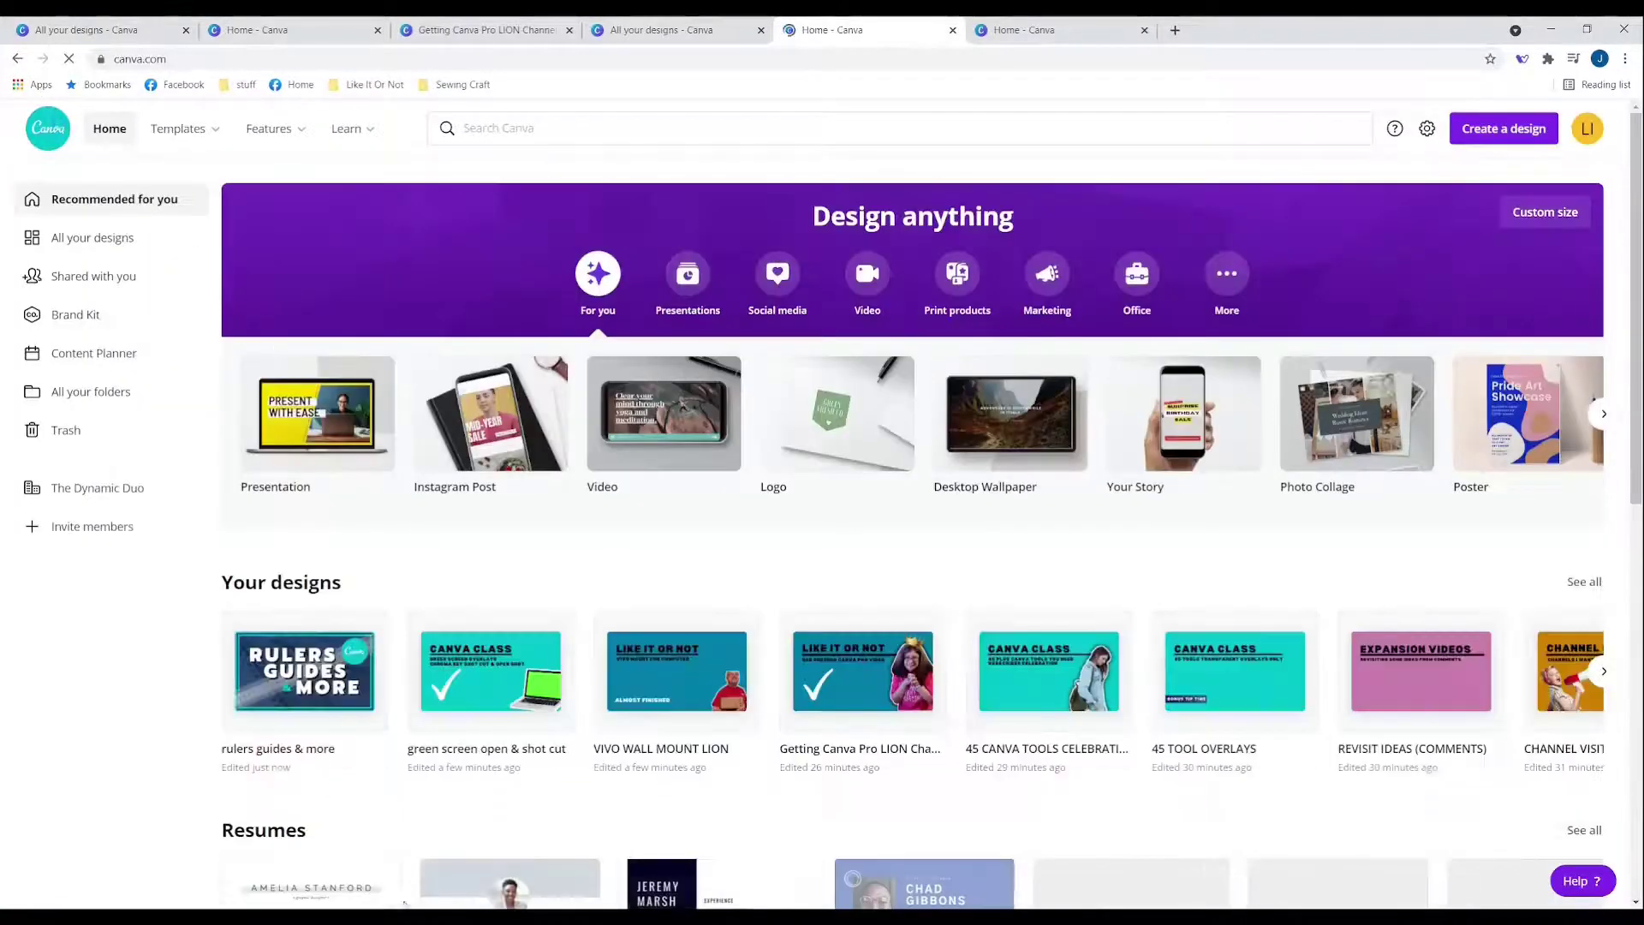